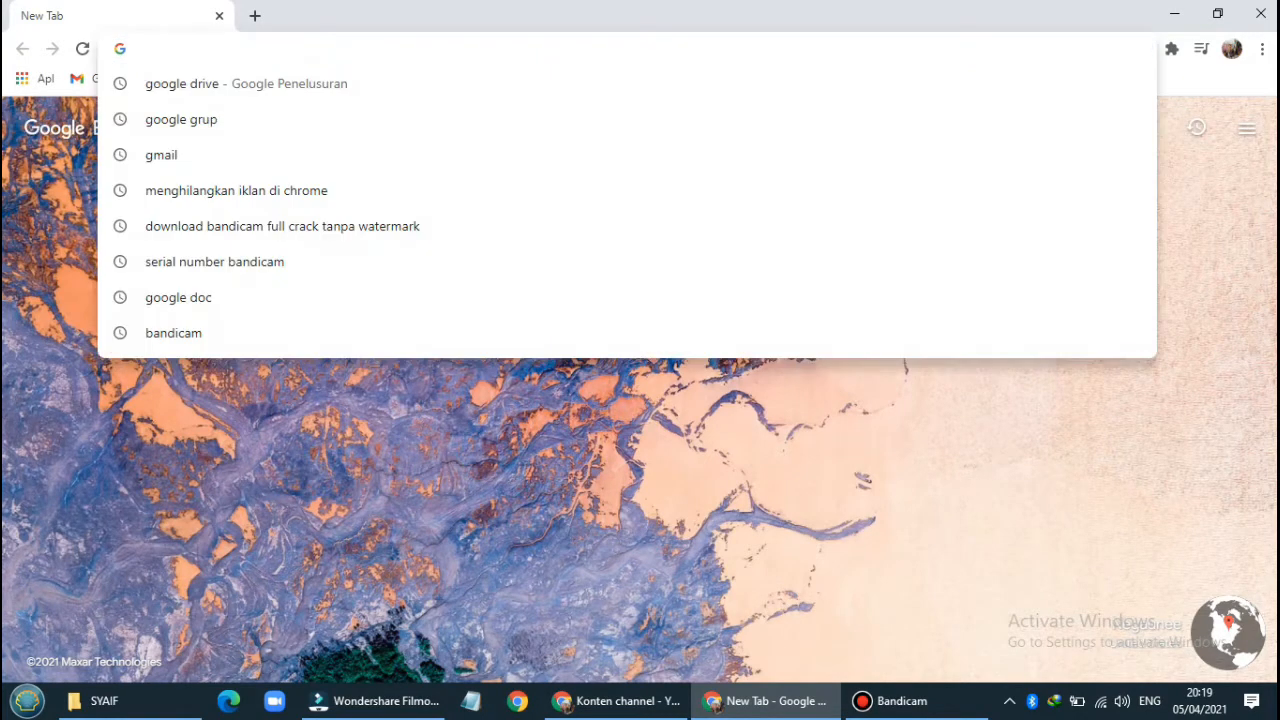
- Search the web for "google doc", open the Google Dokumen page from the results and launch the personal version of Google Docs
type("go")
type("ogle doc")
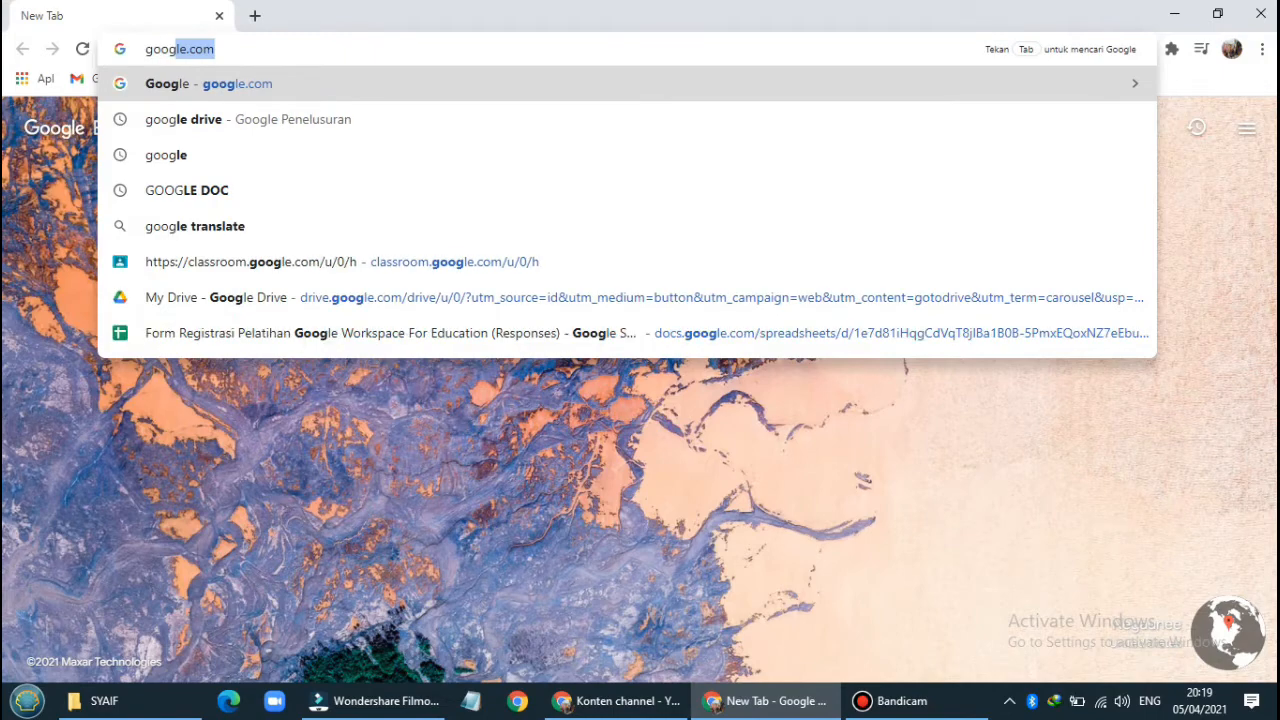
key("Return")
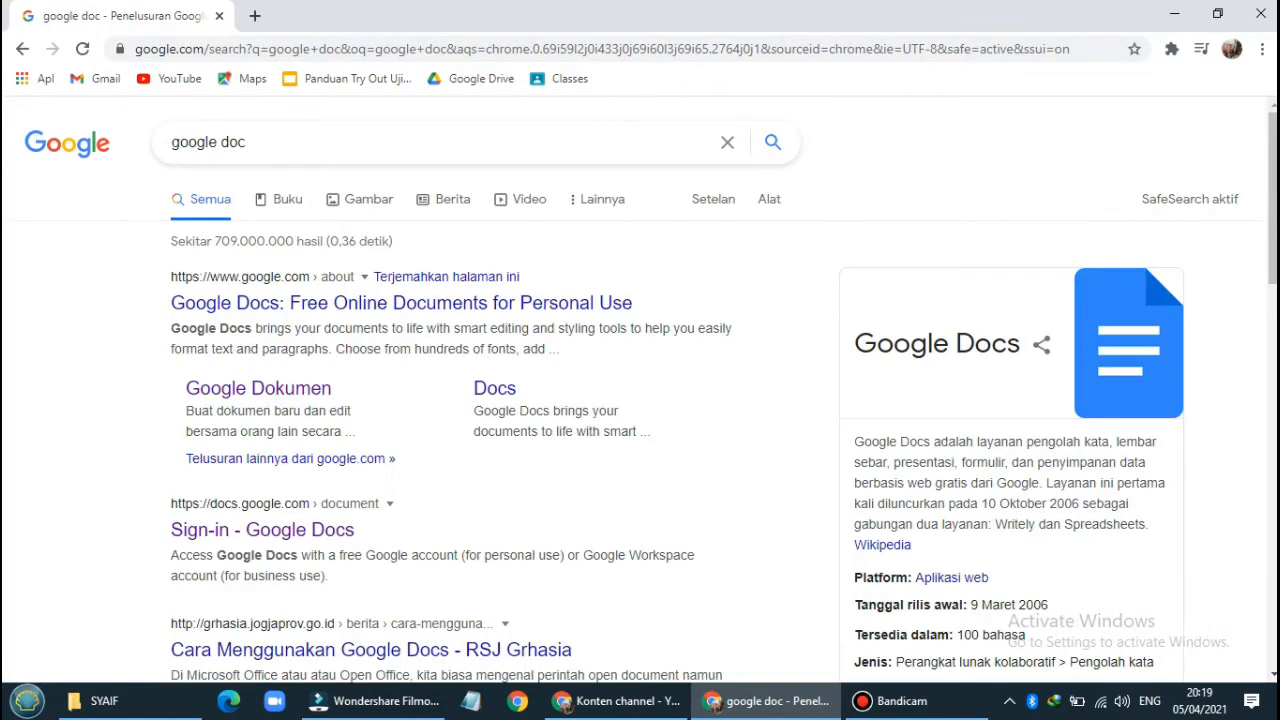
left_click(258, 388)
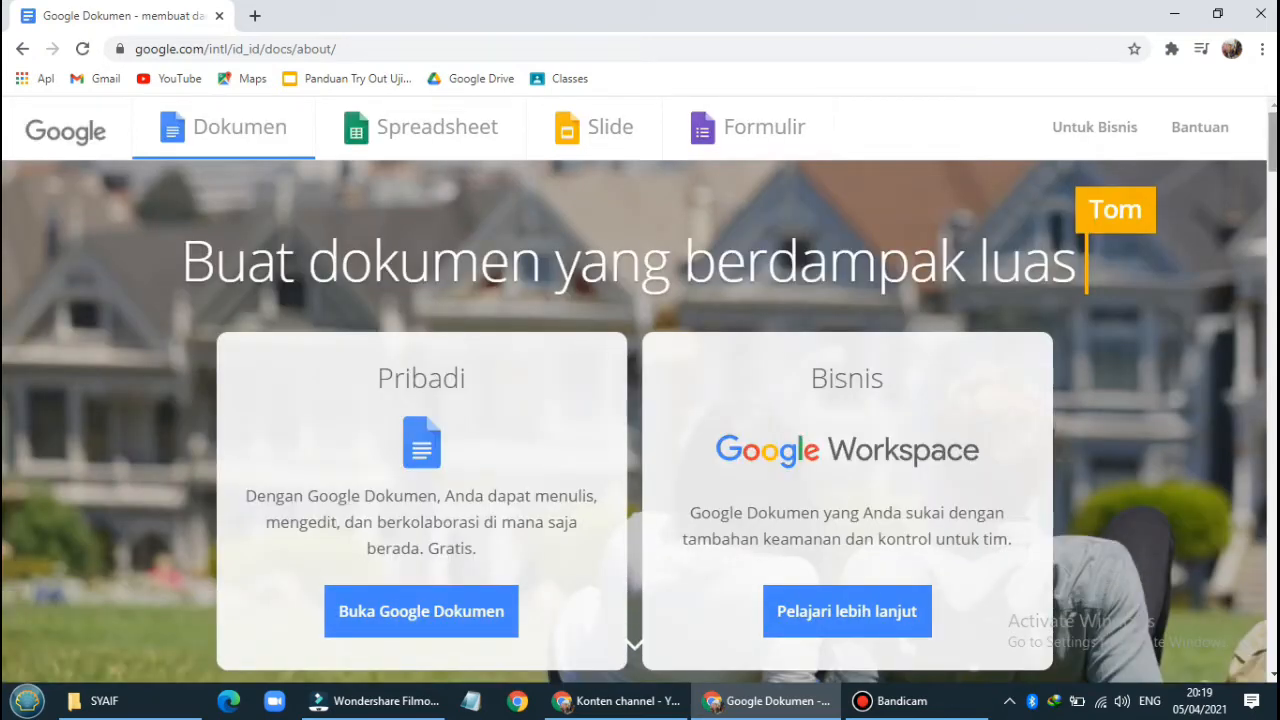
scroll(640, 400, "down", 2)
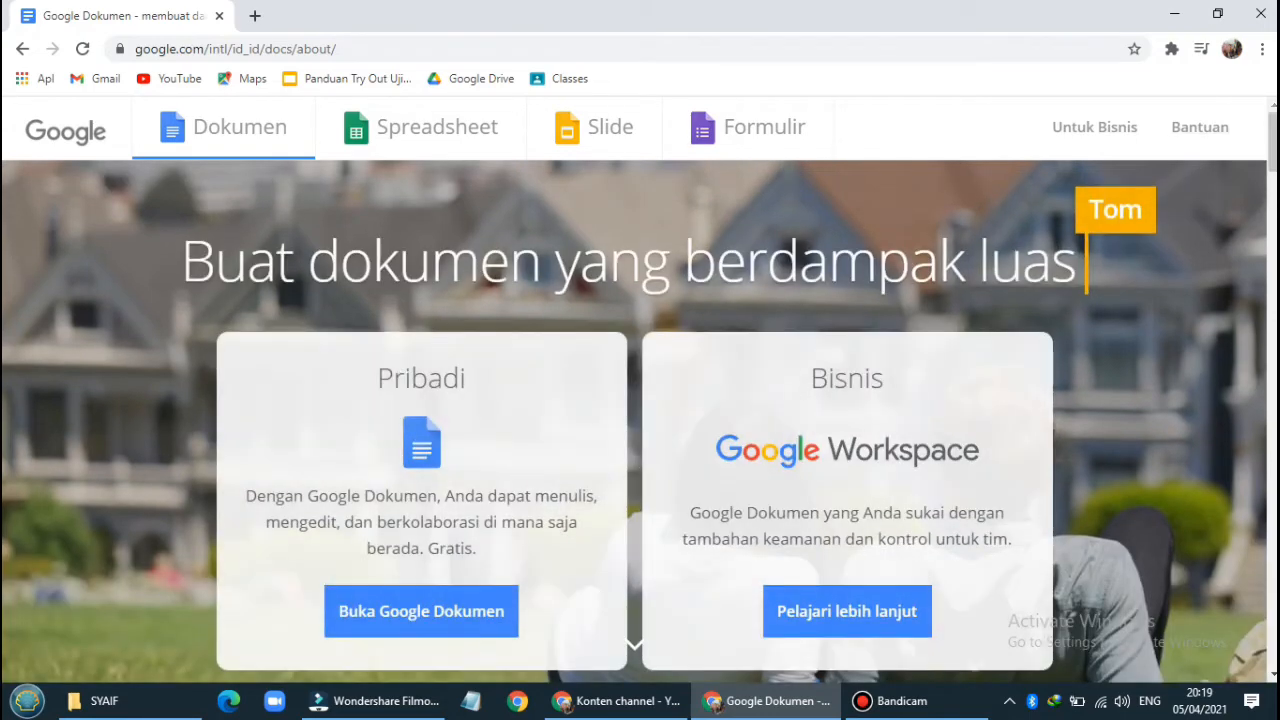
left_click(421, 611)
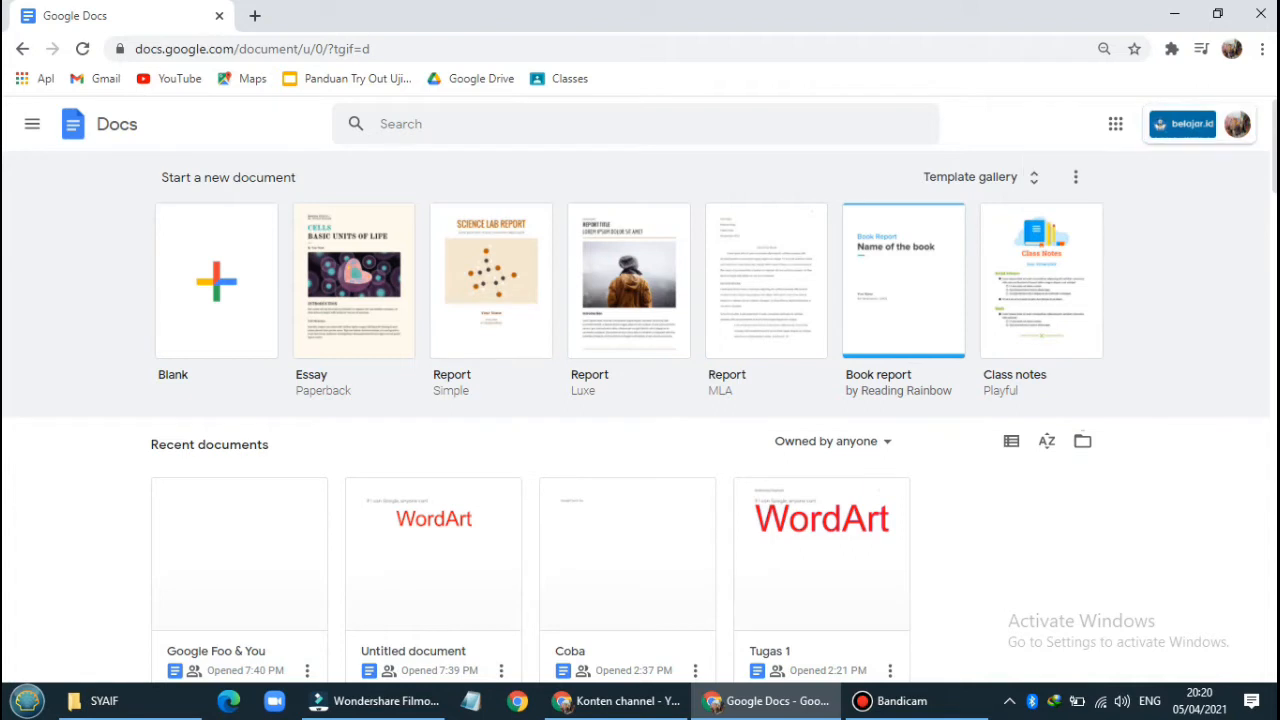
- Check the signed-in Google account and create a new blank document
left_click(1237, 124)
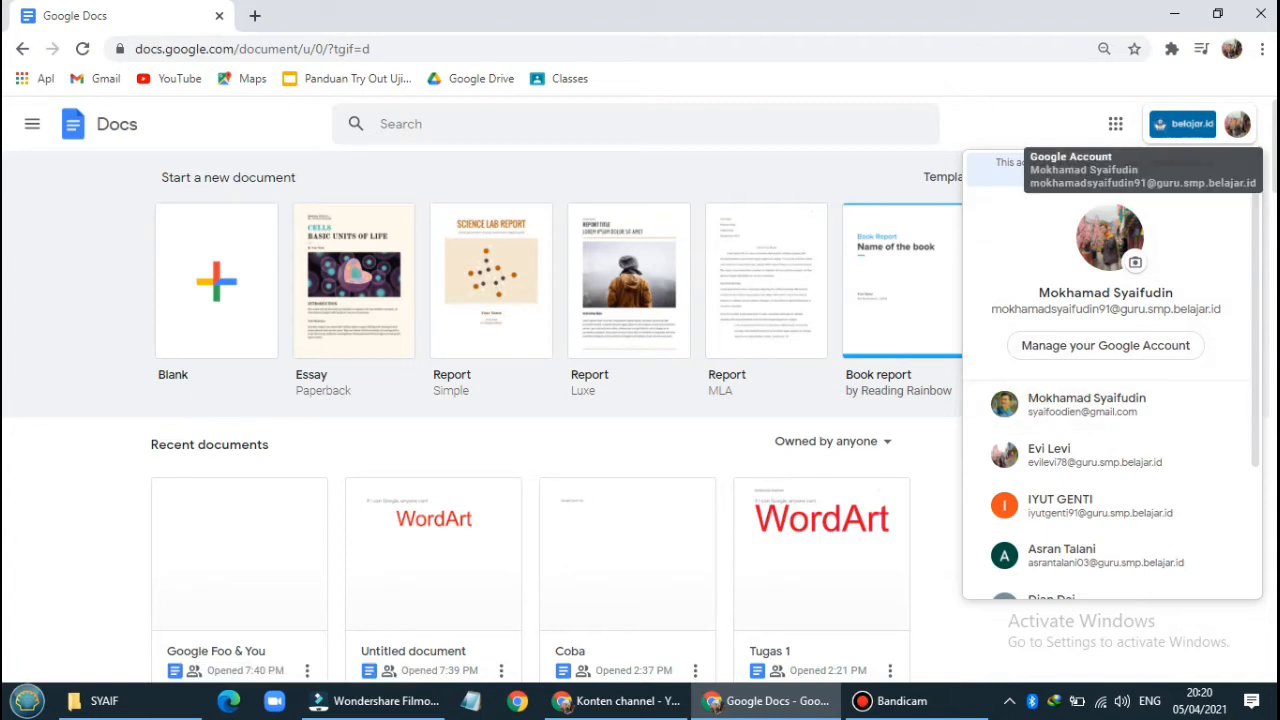
left_click(1237, 124)
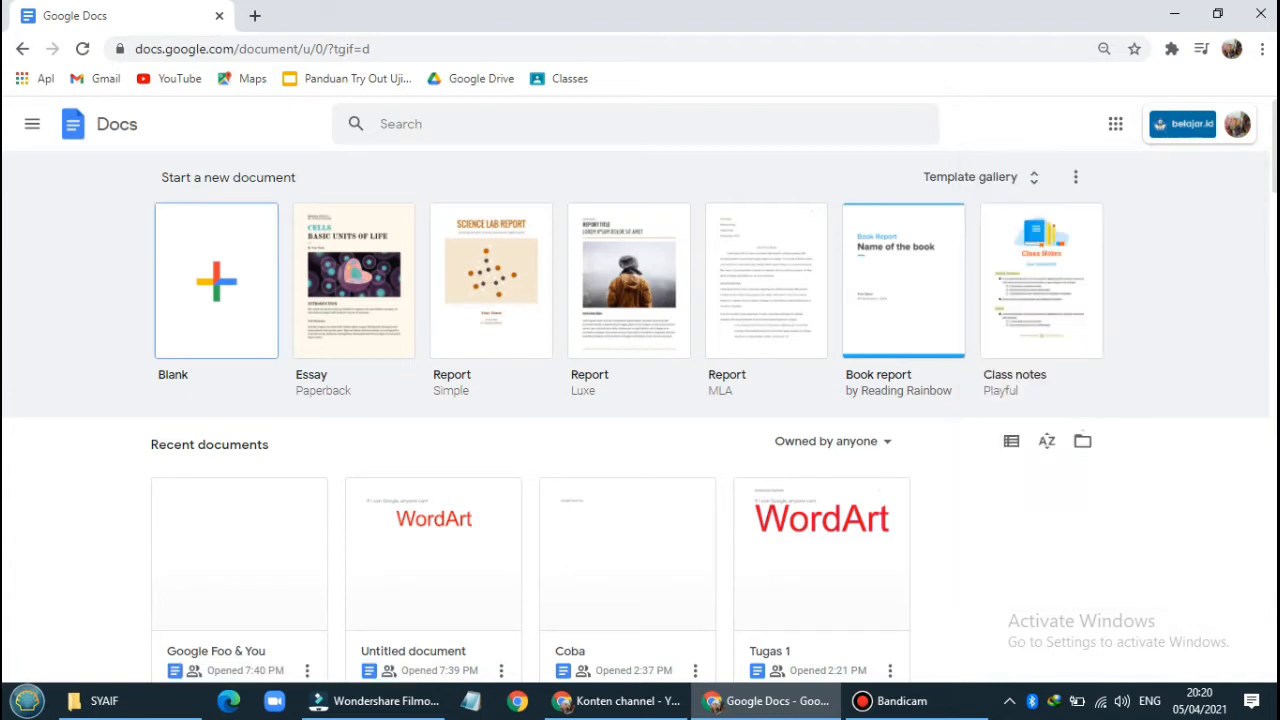
left_click(216, 280)
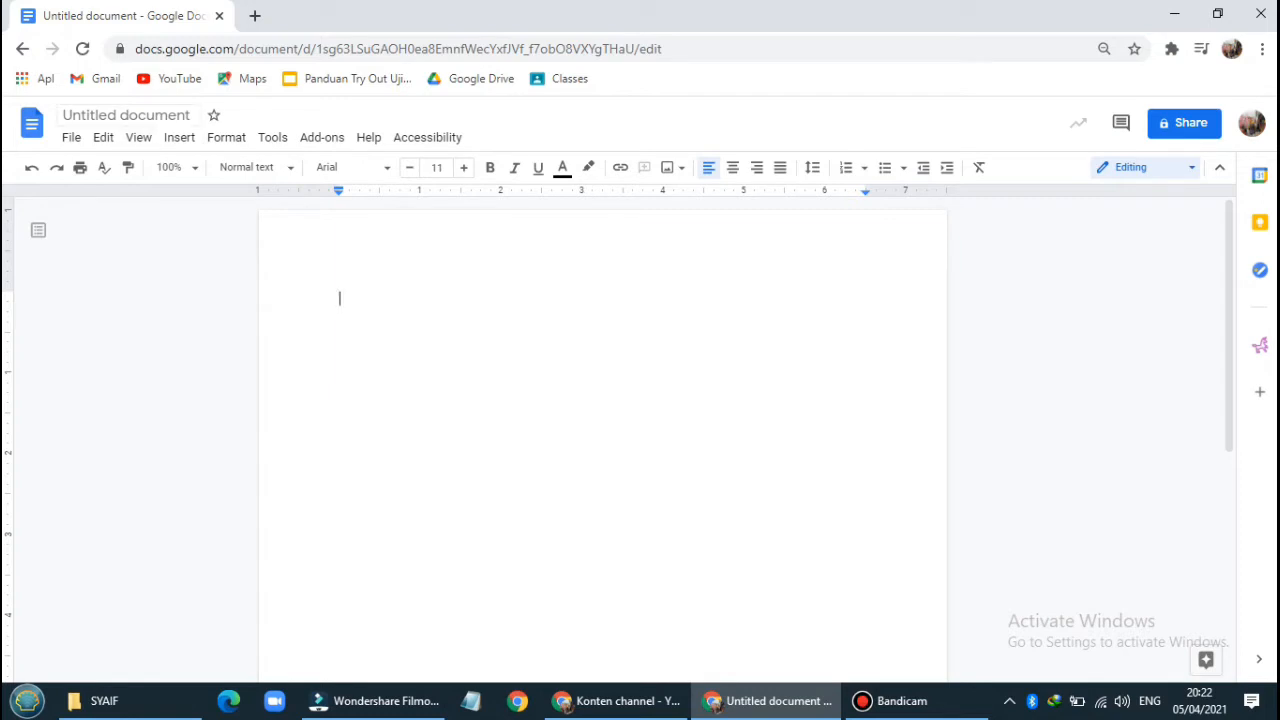
- Rename the untitled document as "Latihan Google Docs"
left_click(126, 115)
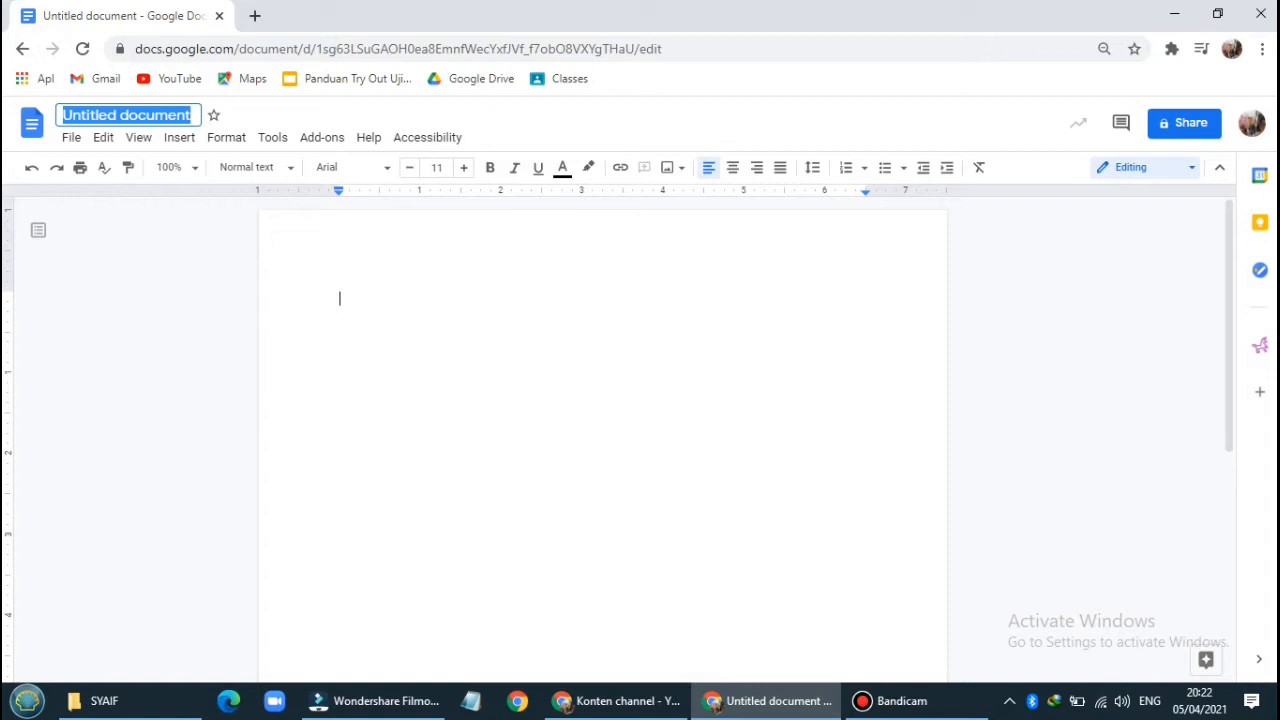
type("ati")
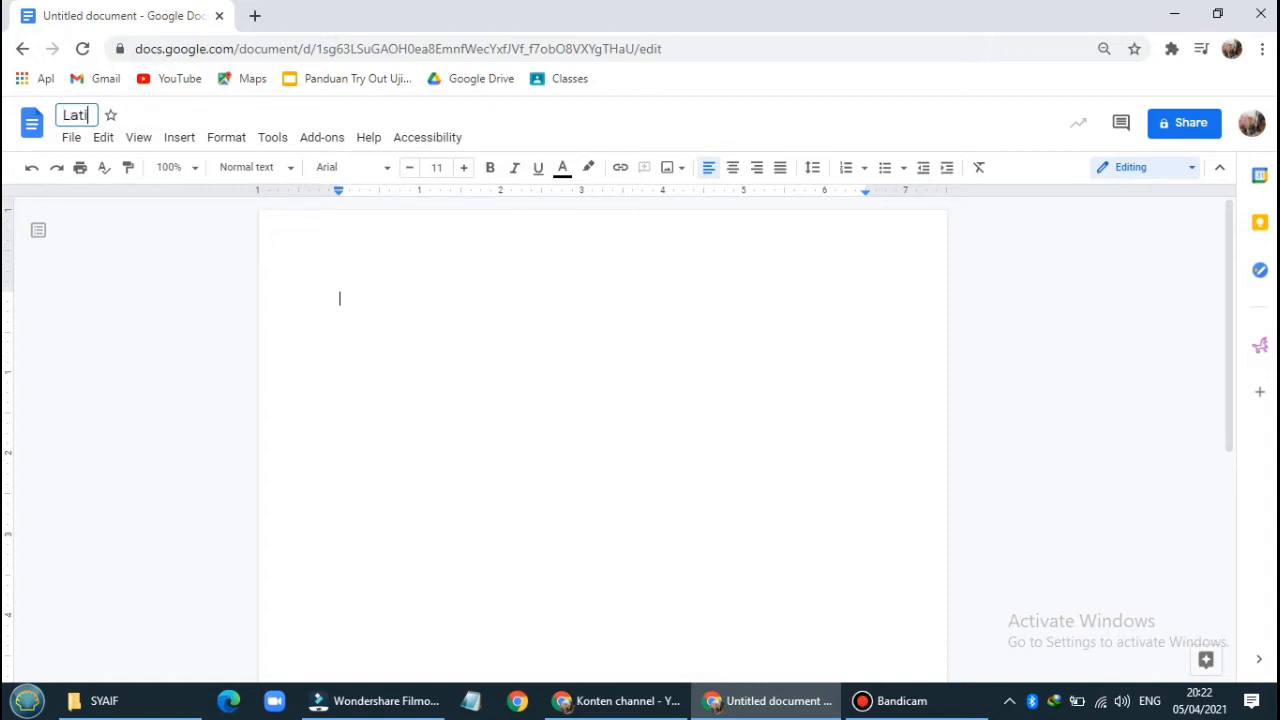
type("han Goog")
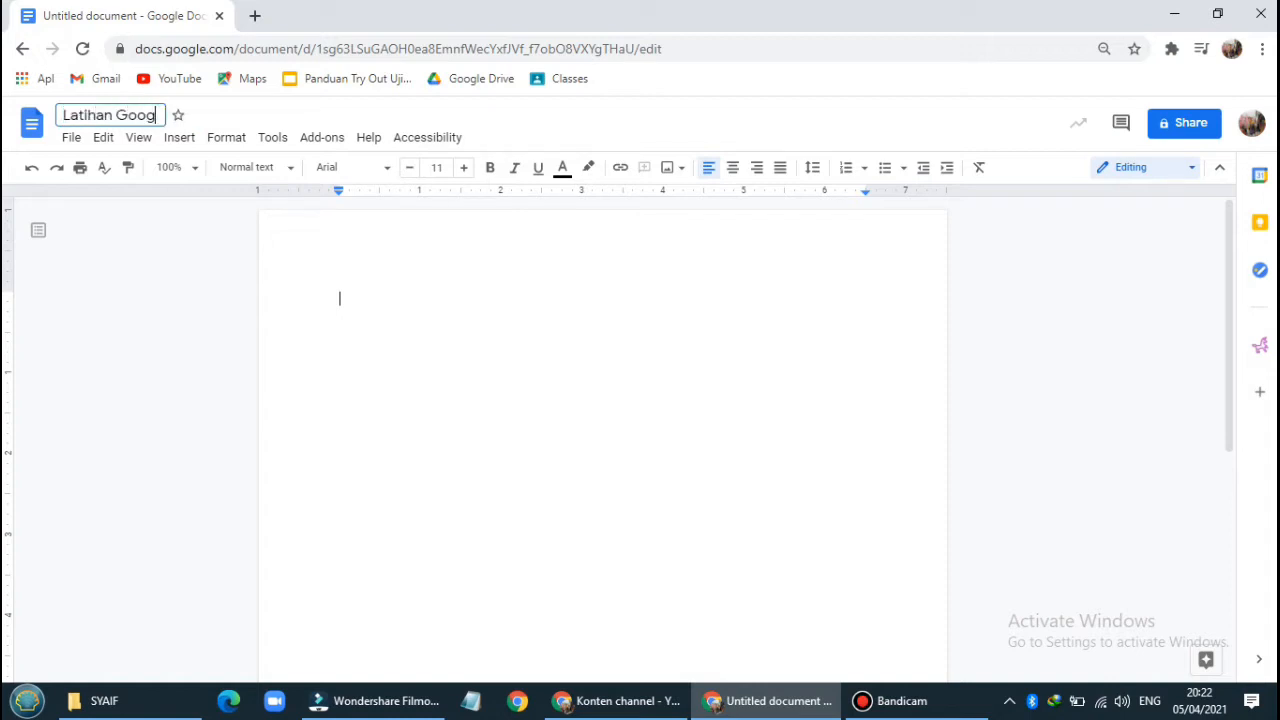
type("le Docs")
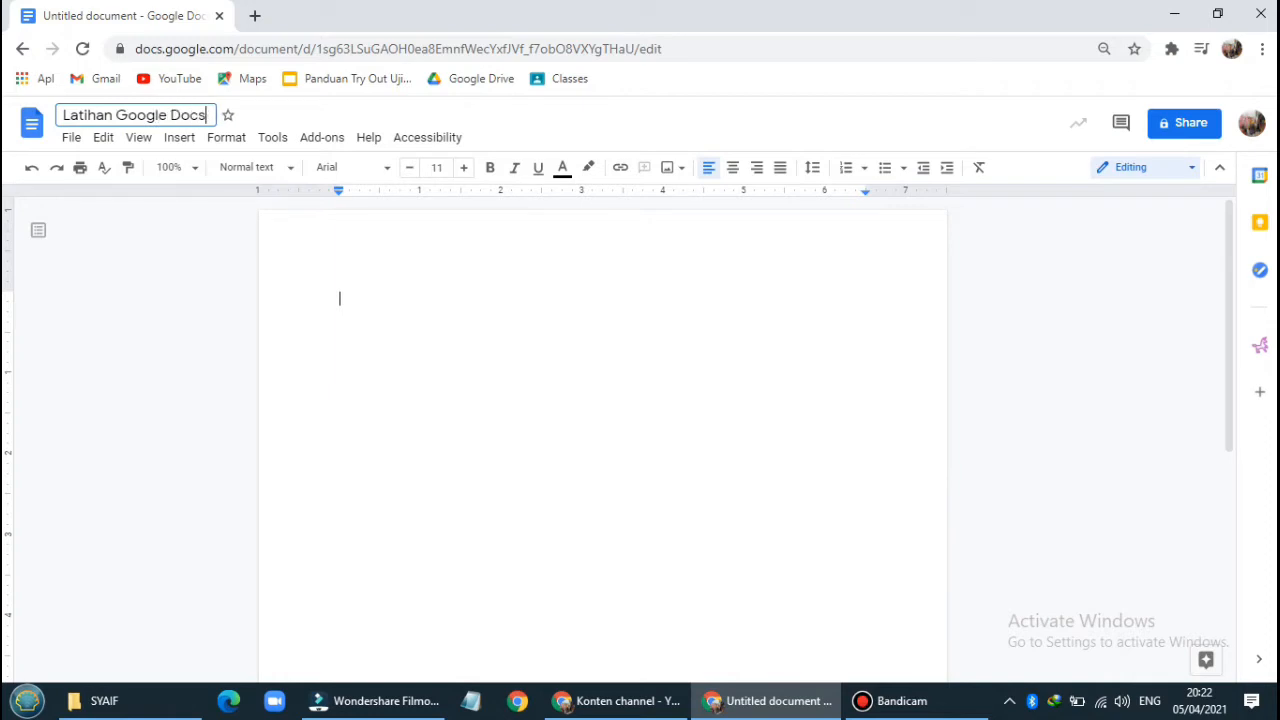
key("Return")
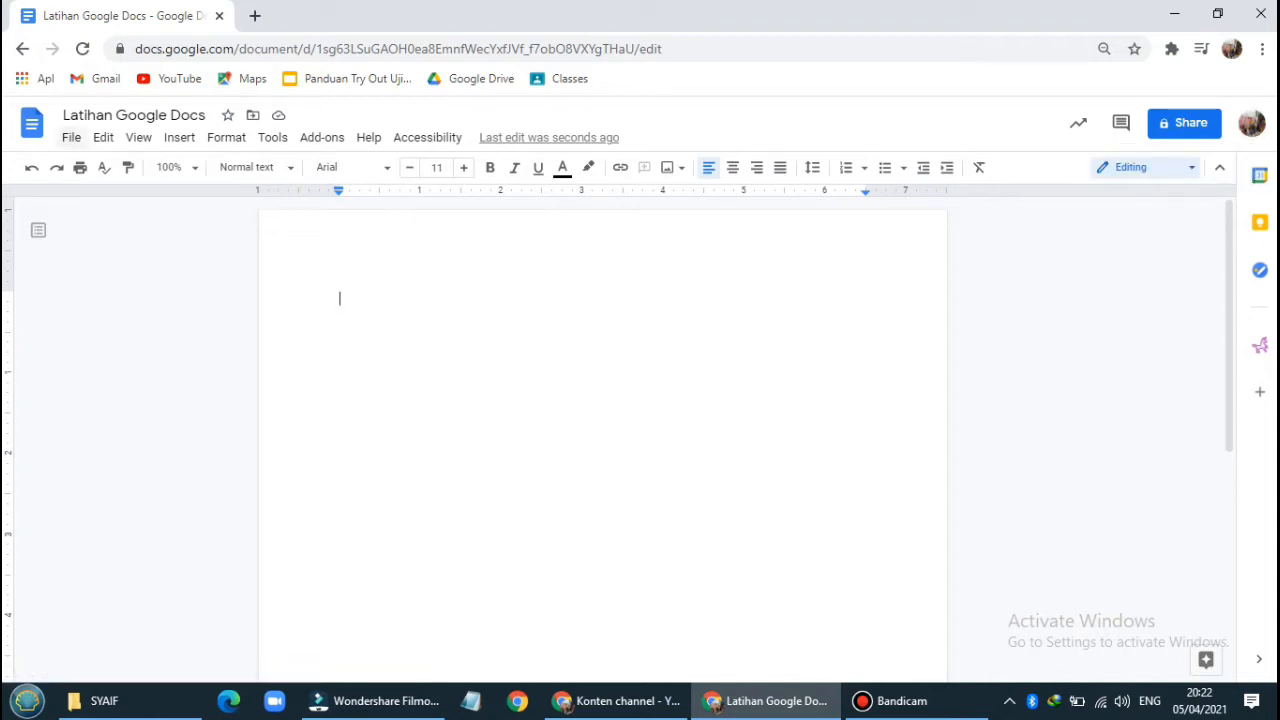
left_click(71, 137)
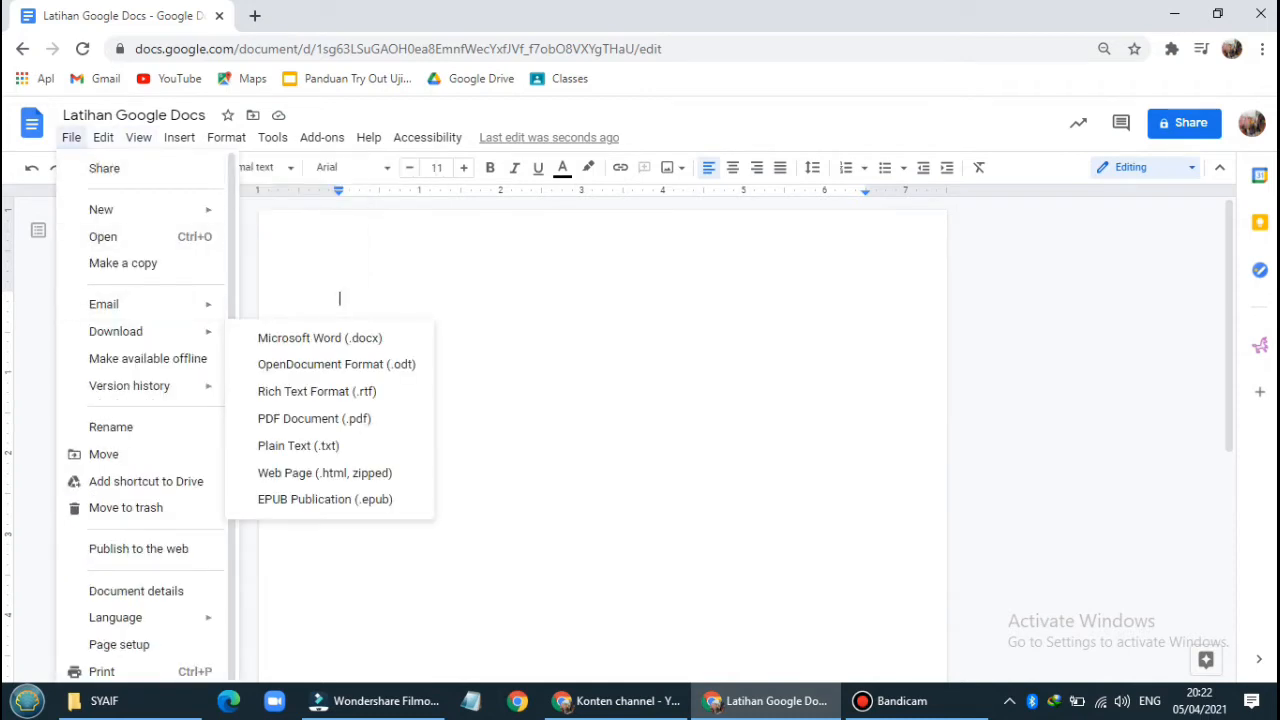
key("Escape")
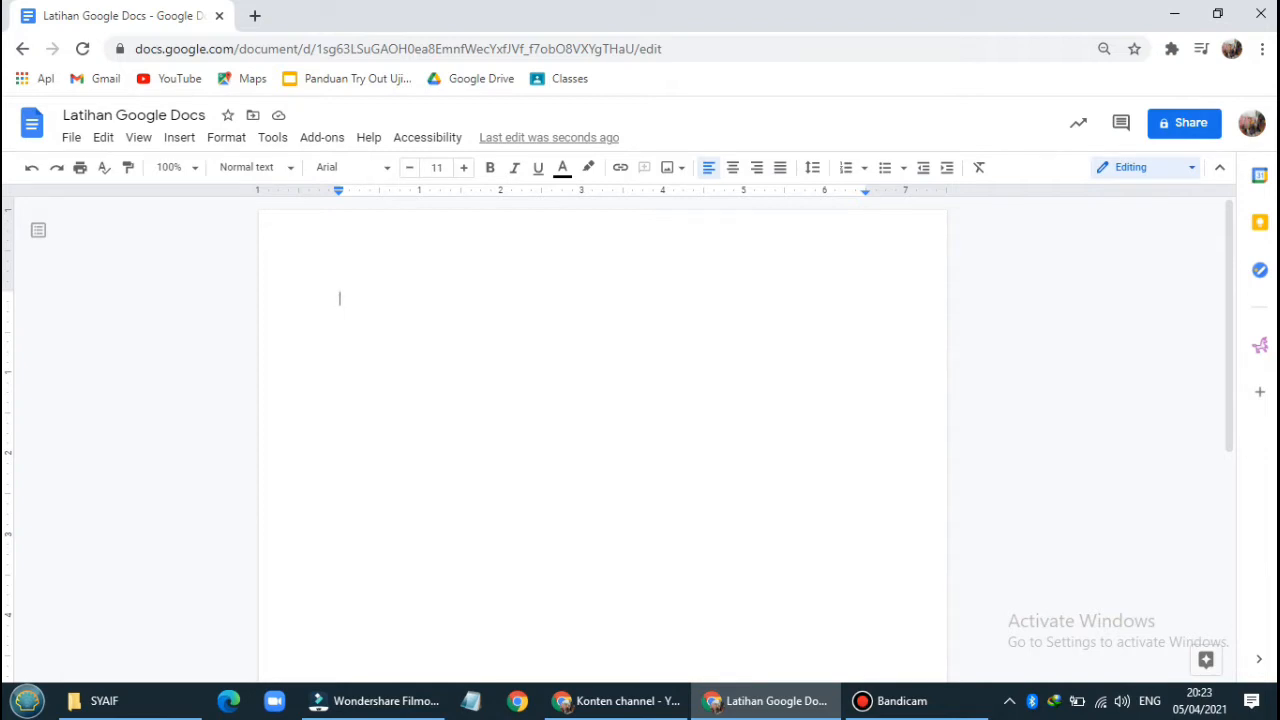
- Write the sentence "If I can Google, Anyone can!!" on the first line of the document
type("If I can G")
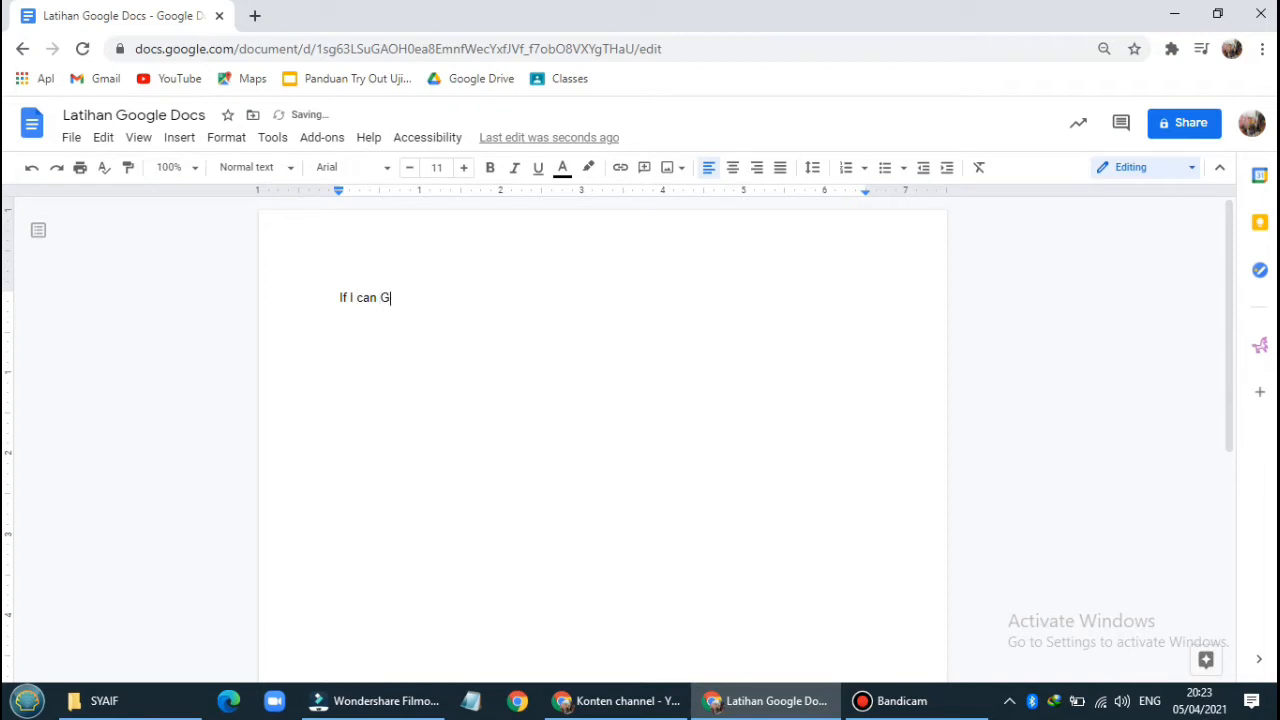
type("oogle, Anyone can!!")
- Change the font of the whole sentence "If I can Google, Anyone can!!" to Comfortaa
key("ctrl+shift+Left")
key("ctrl+shift+Left")
key("ctrl+shift+Left")
key("ctrl+shift+Left")
key("ctrl+shift+Left")
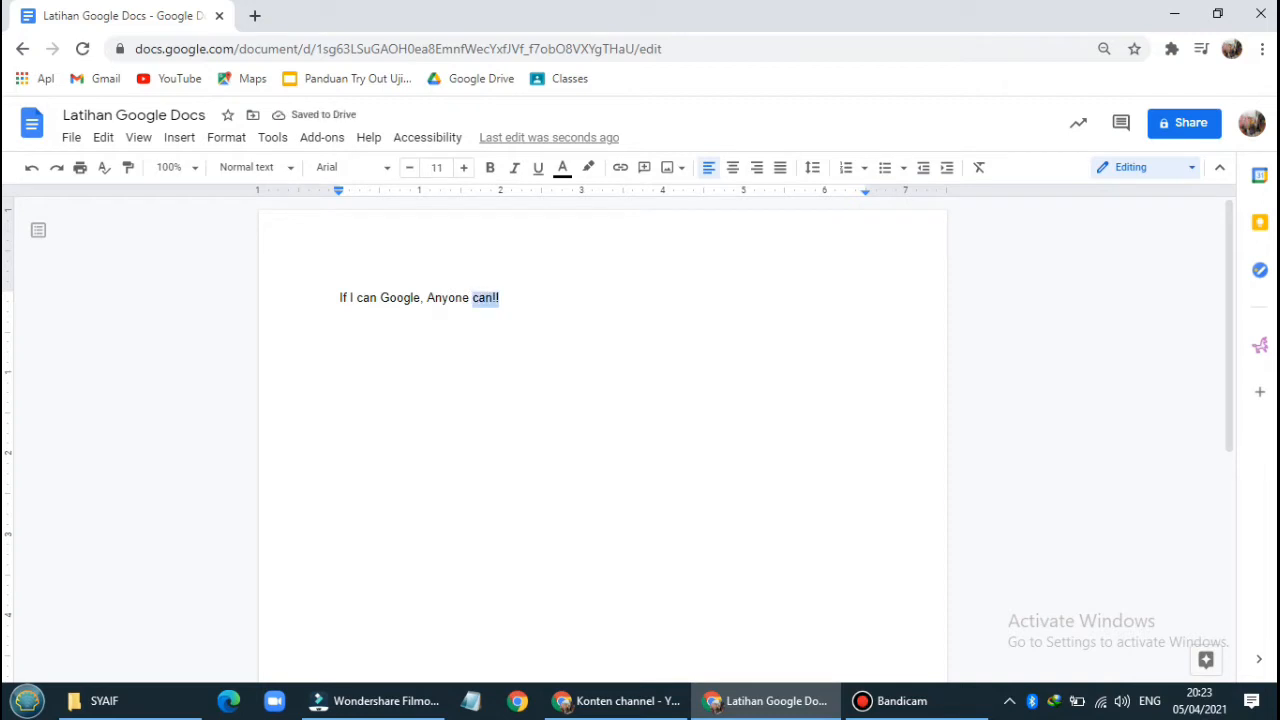
key("ctrl+shift+Left")
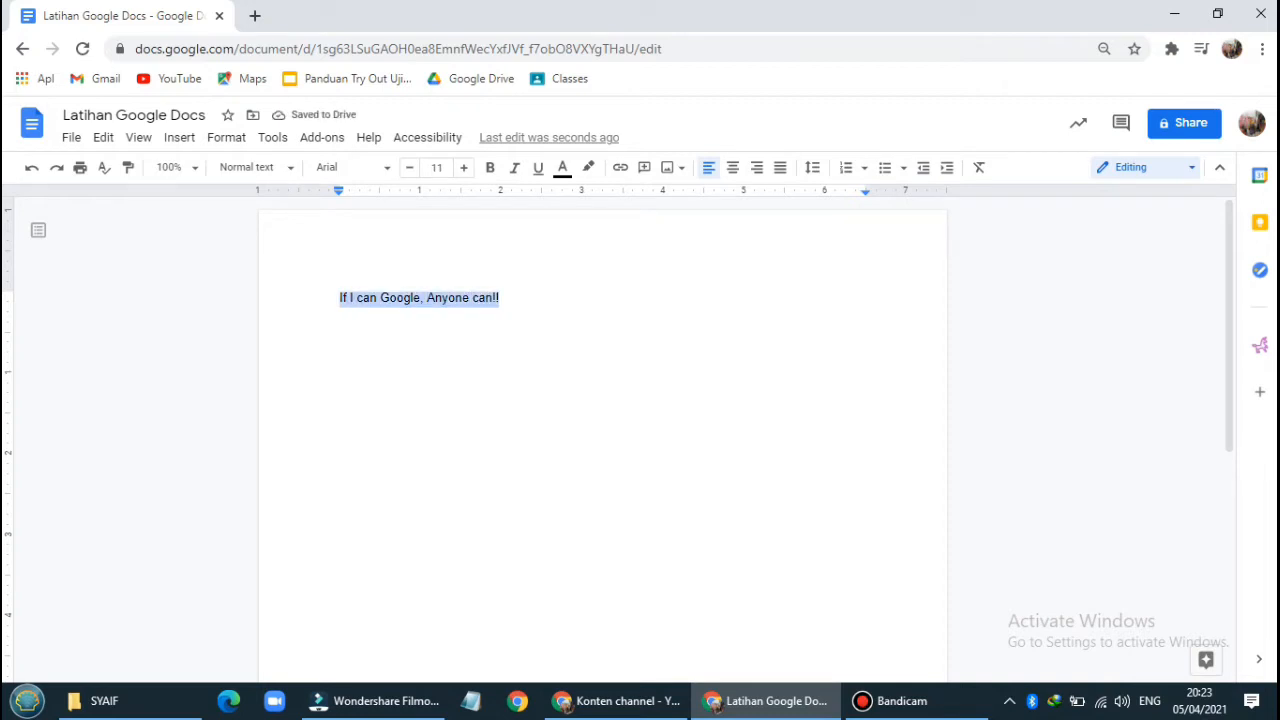
key("End")
key("ctrl+shift+Left")
key("ctrl+shift+Left")
key("ctrl+shift+Left")
key("ctrl+shift+Left")
key("ctrl+shift+Left")
key("ctrl+shift+Left")
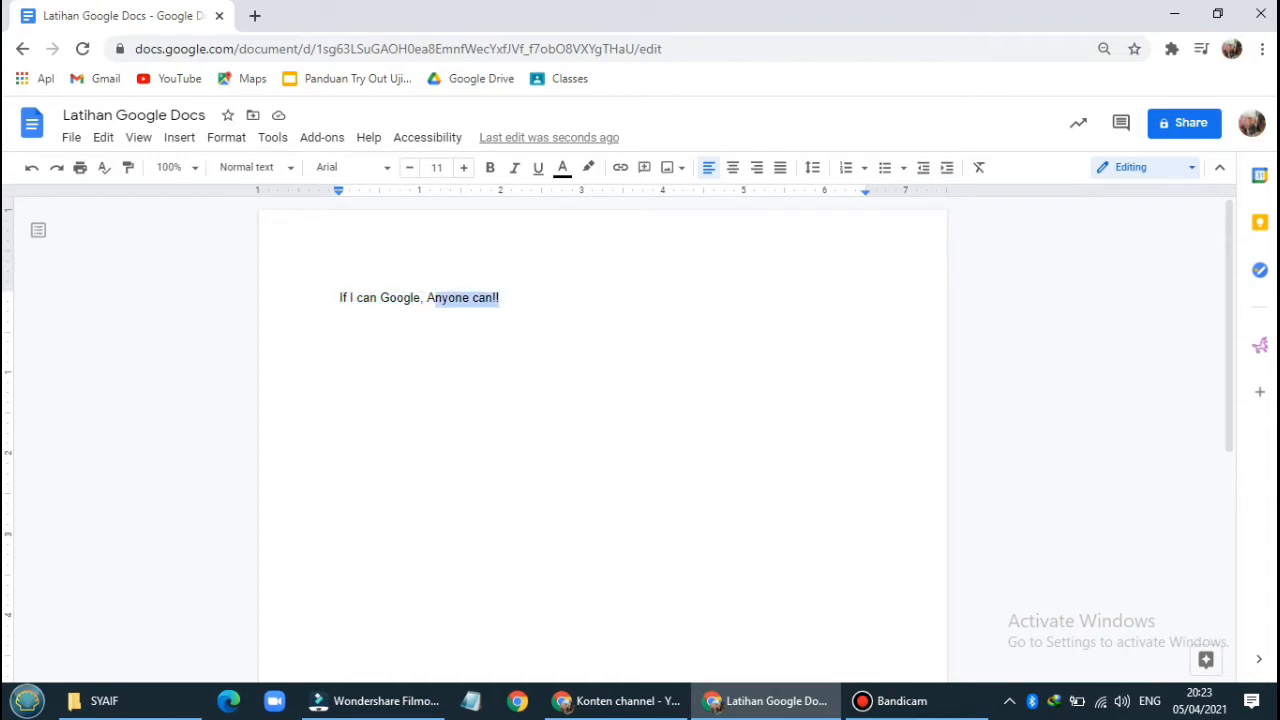
left_click(378, 168)
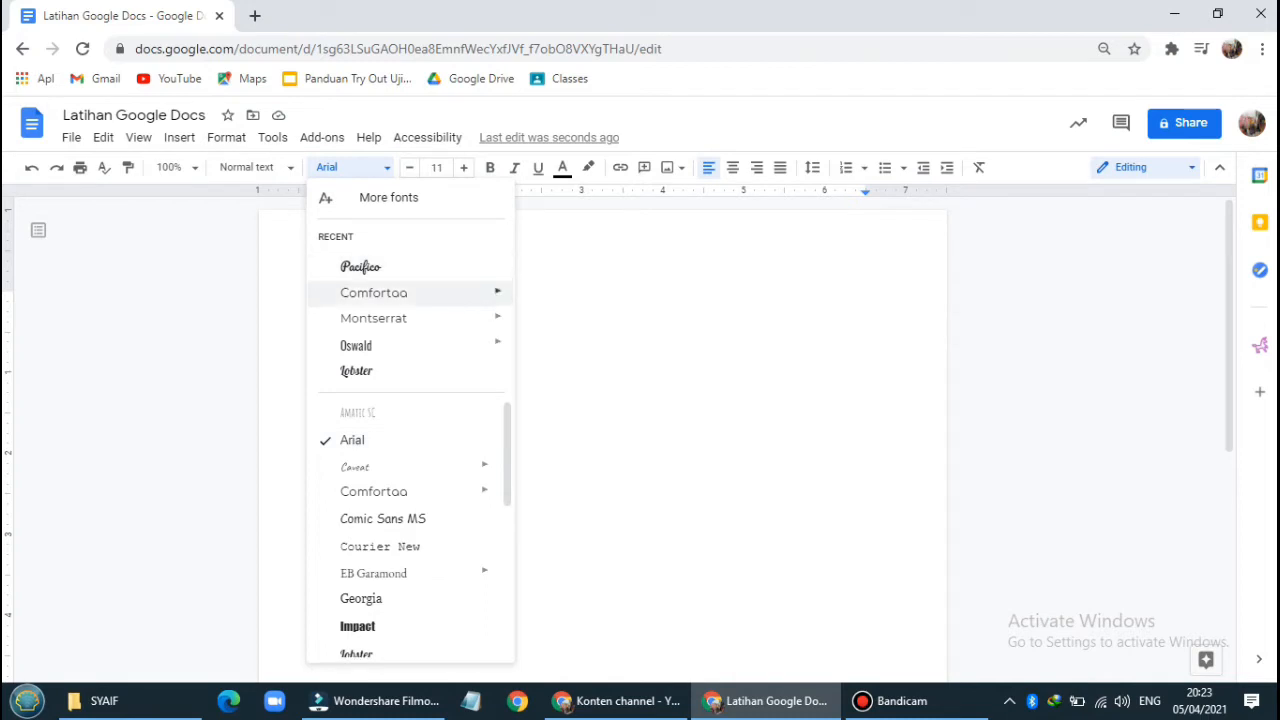
left_click(380, 292)
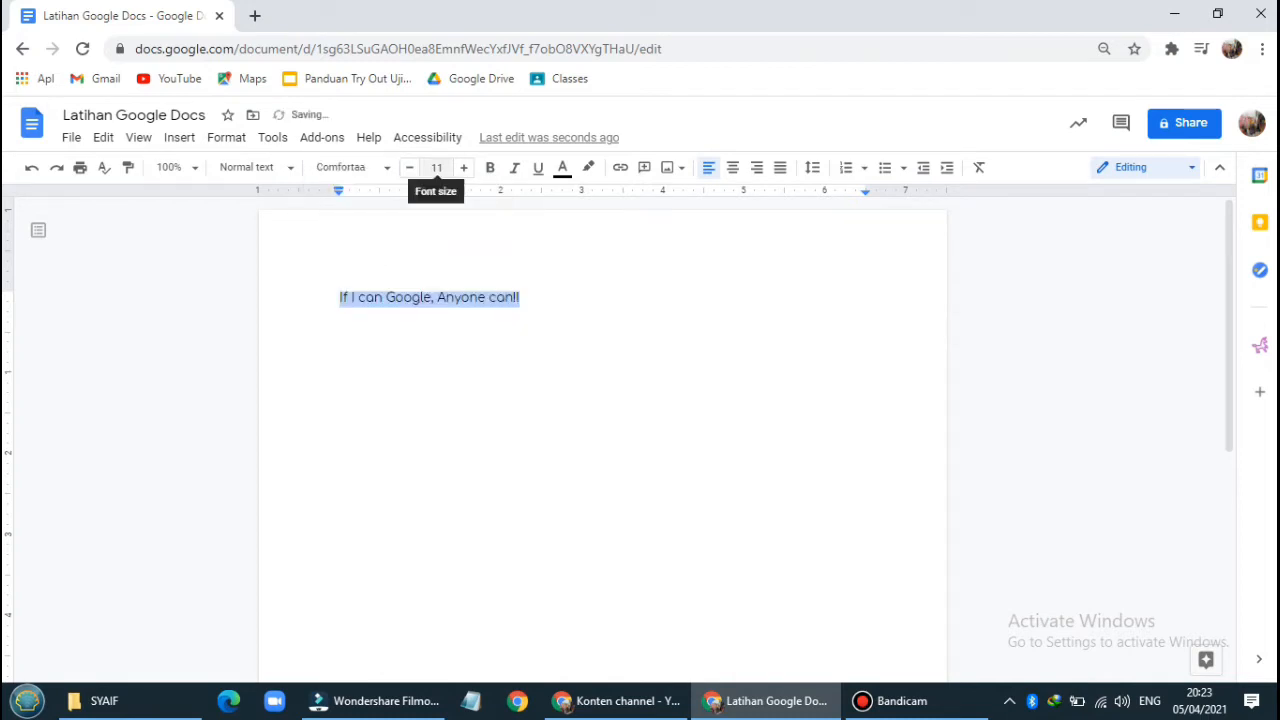
- Set the sentence's font size to 24 and its text color to red
left_click(436, 167)
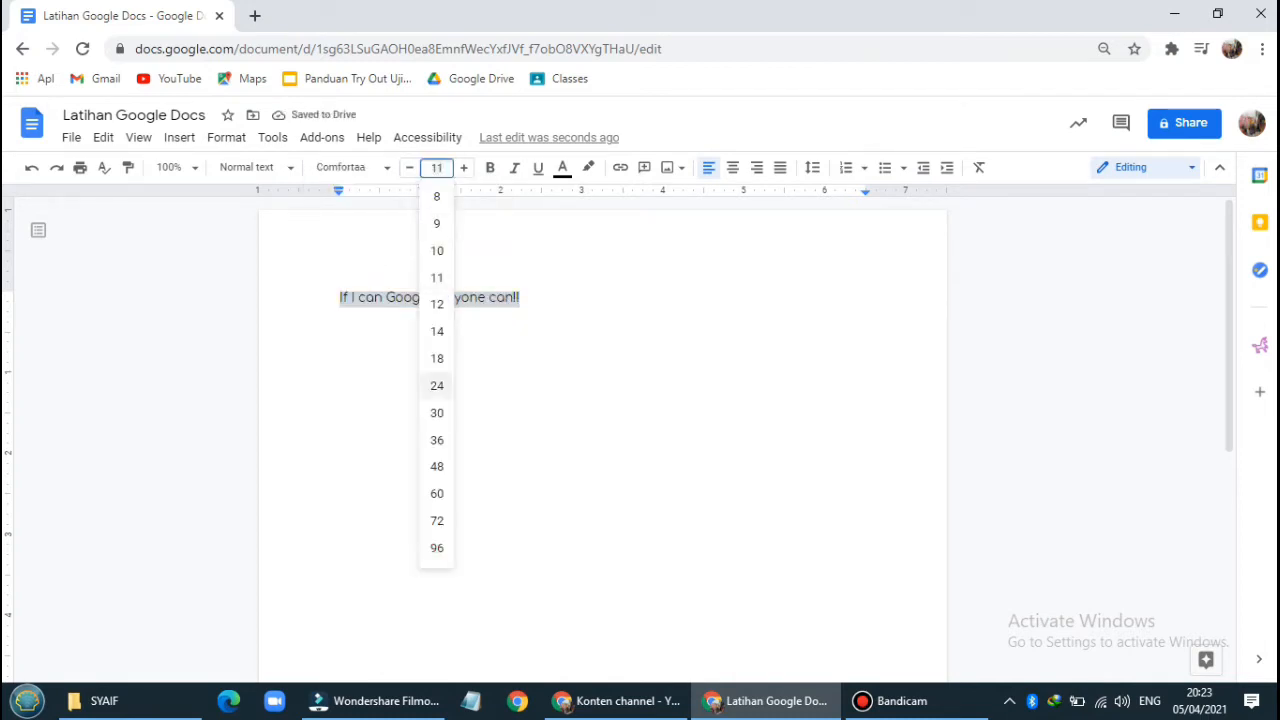
left_click(437, 385)
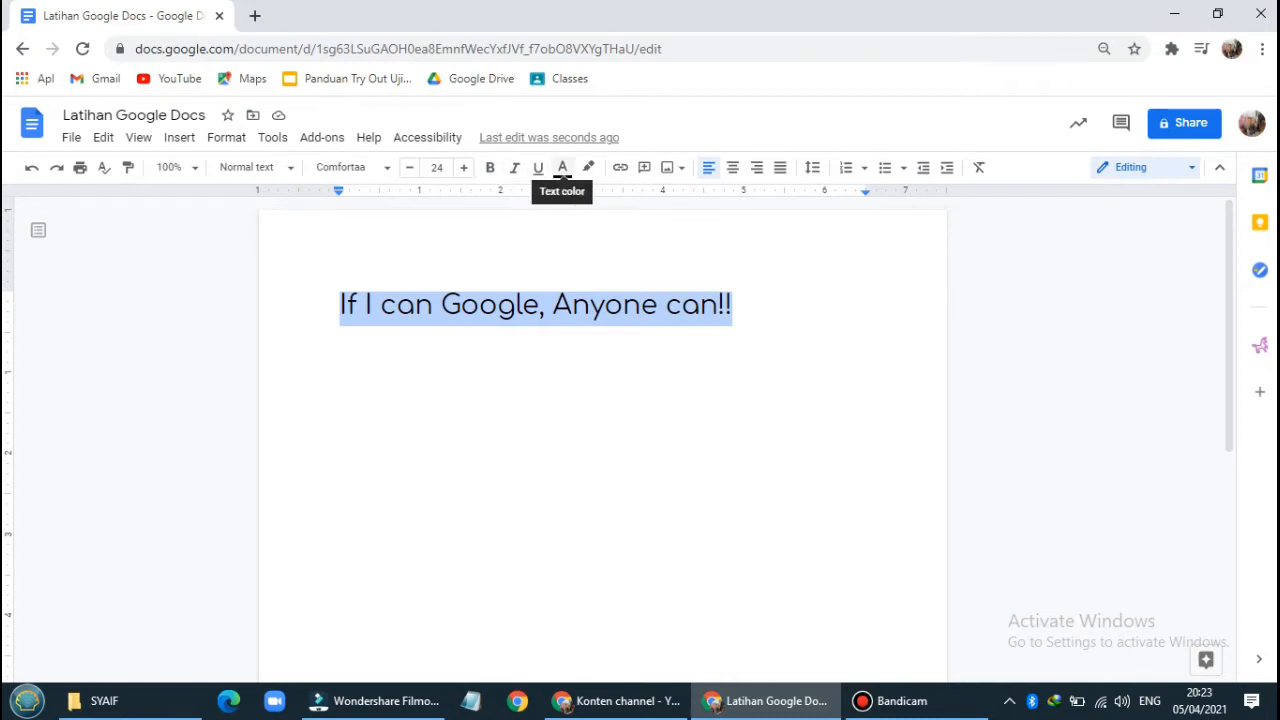
left_click(562, 167)
left_click(586, 214)
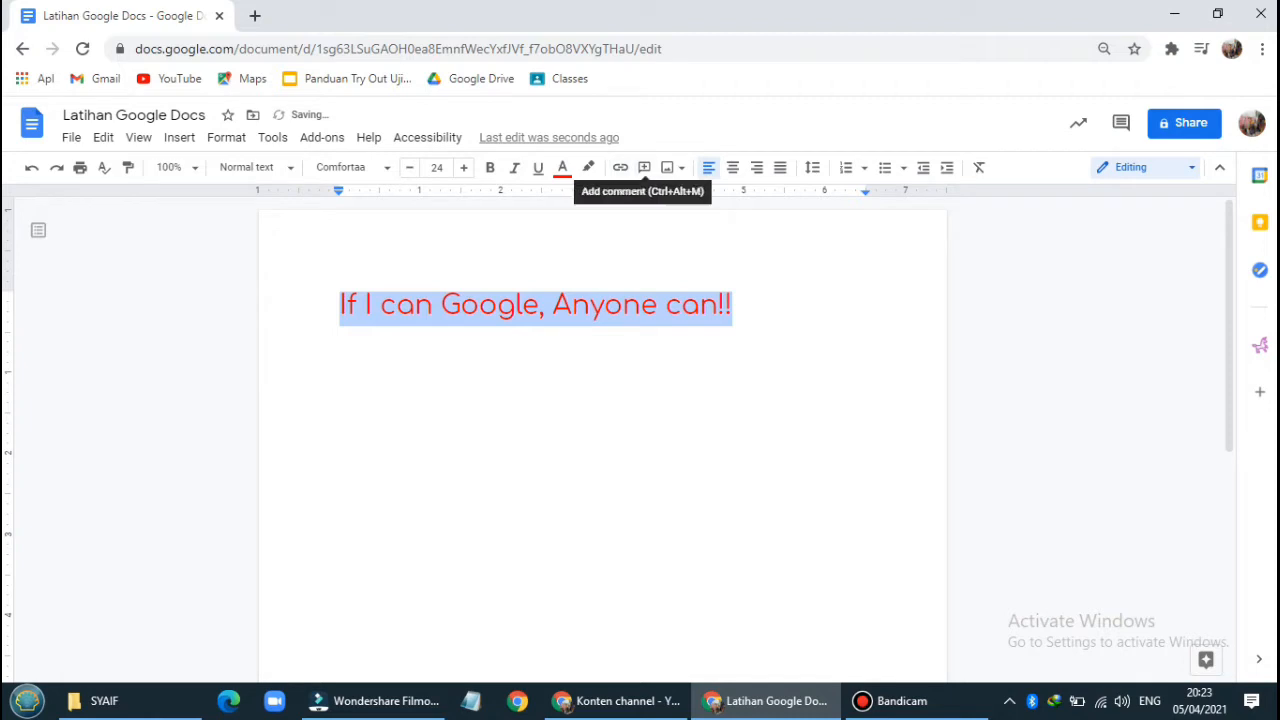
key("Right")
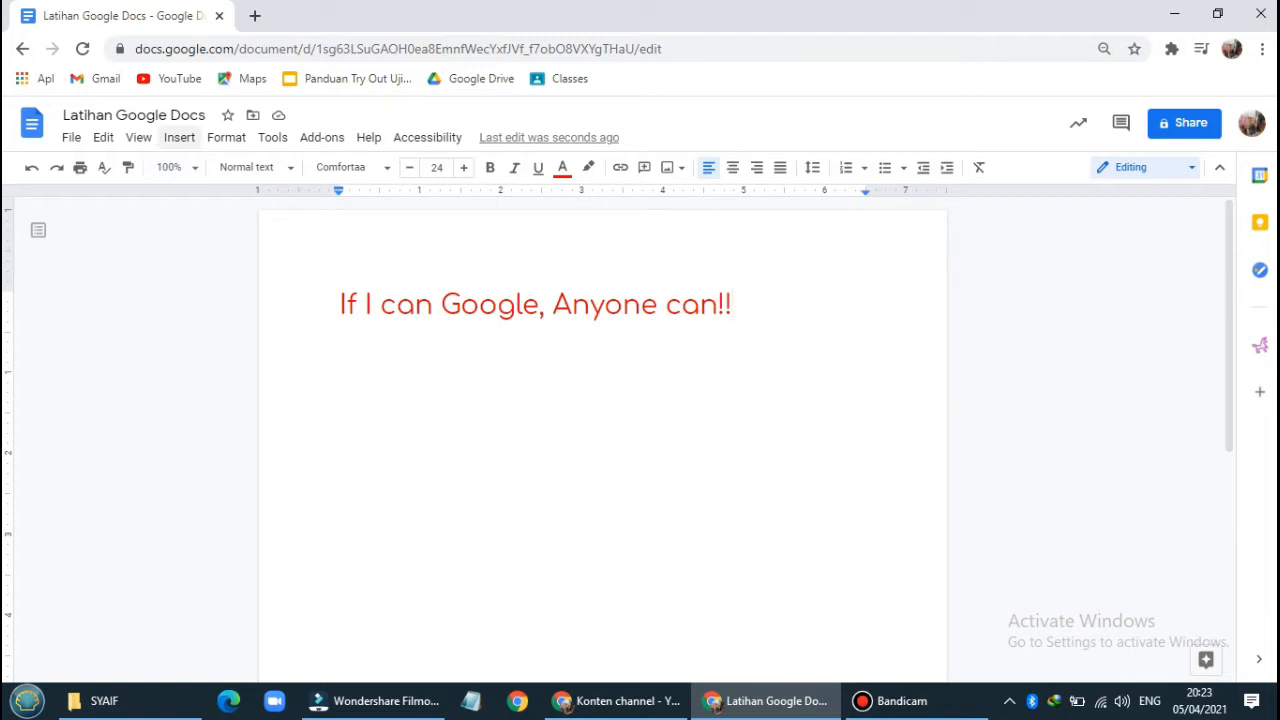
- Start a new drawing in the document and add word art reading "WordArt" to it
left_click(179, 137)
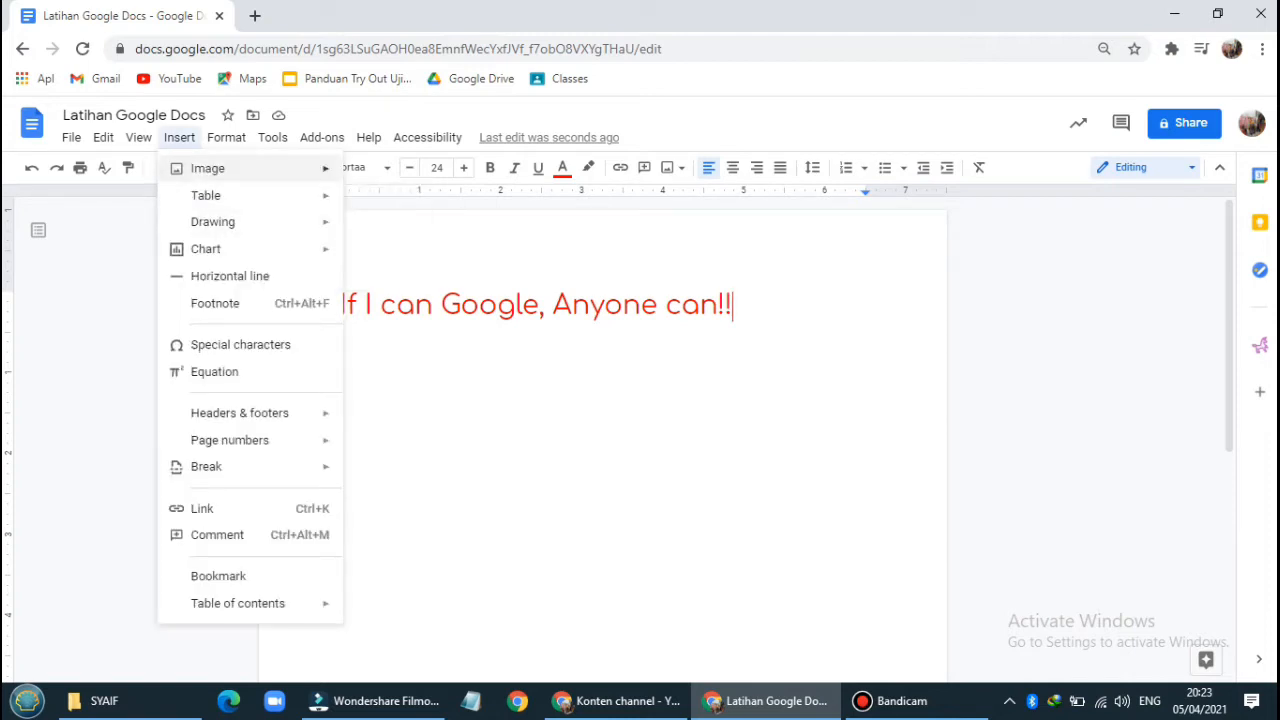
mouse_move(213, 221)
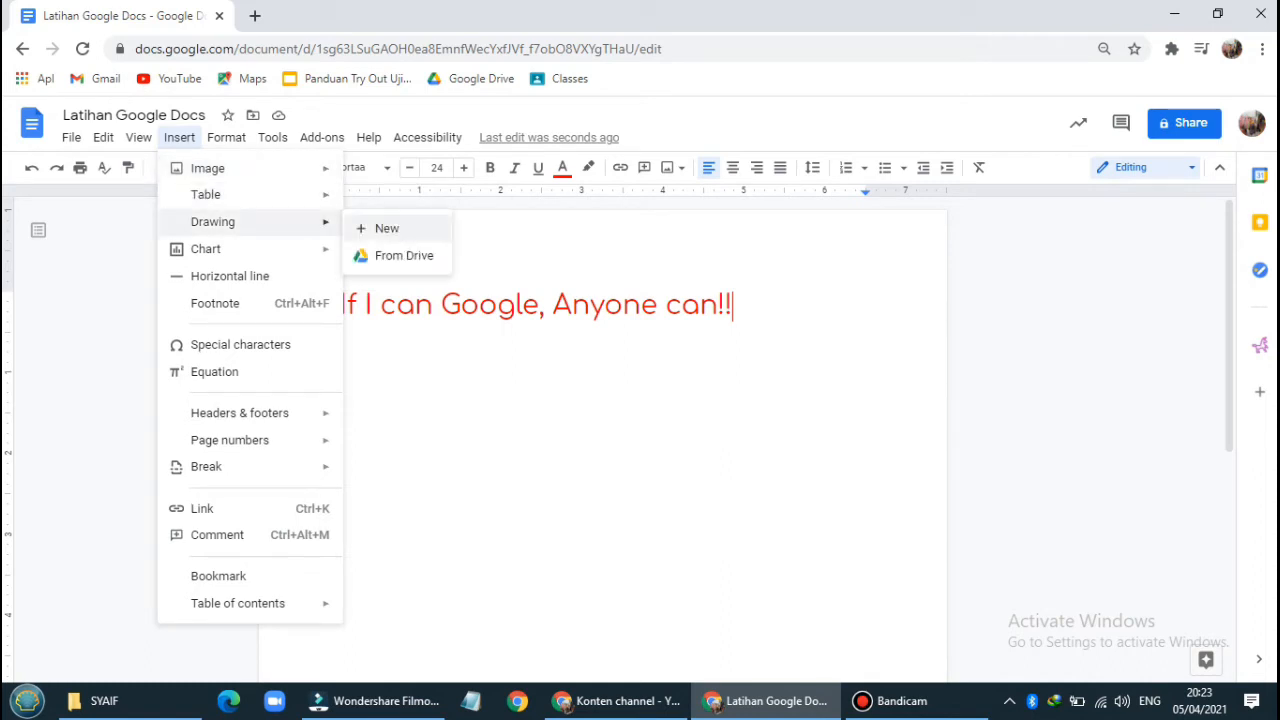
left_click(386, 228)
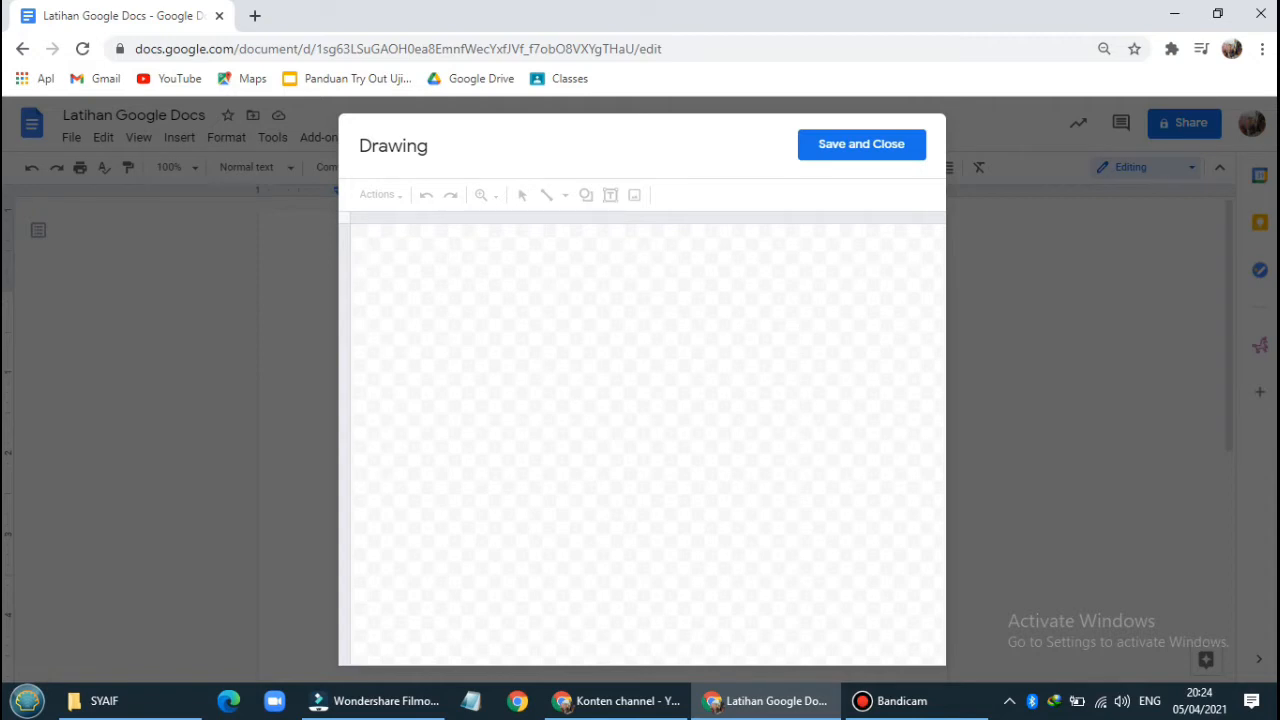
left_click(381, 195)
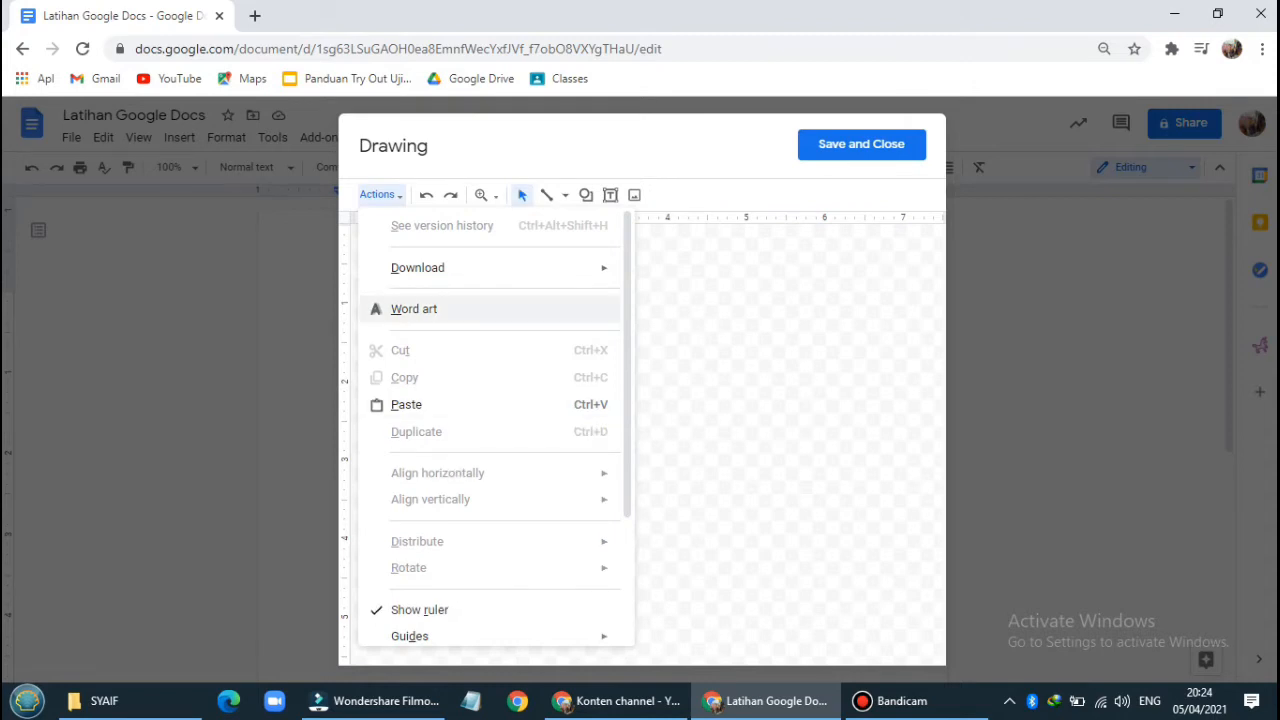
left_click(414, 309)
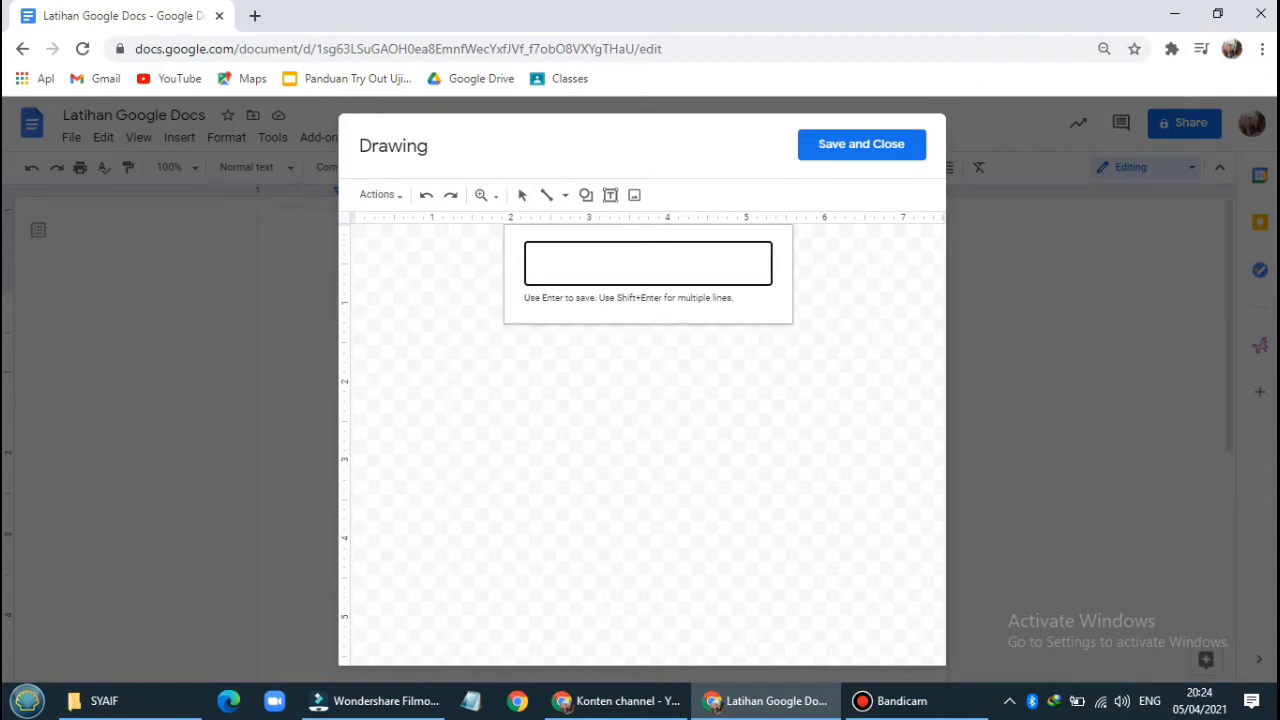
type("WordArt")
key("Return")
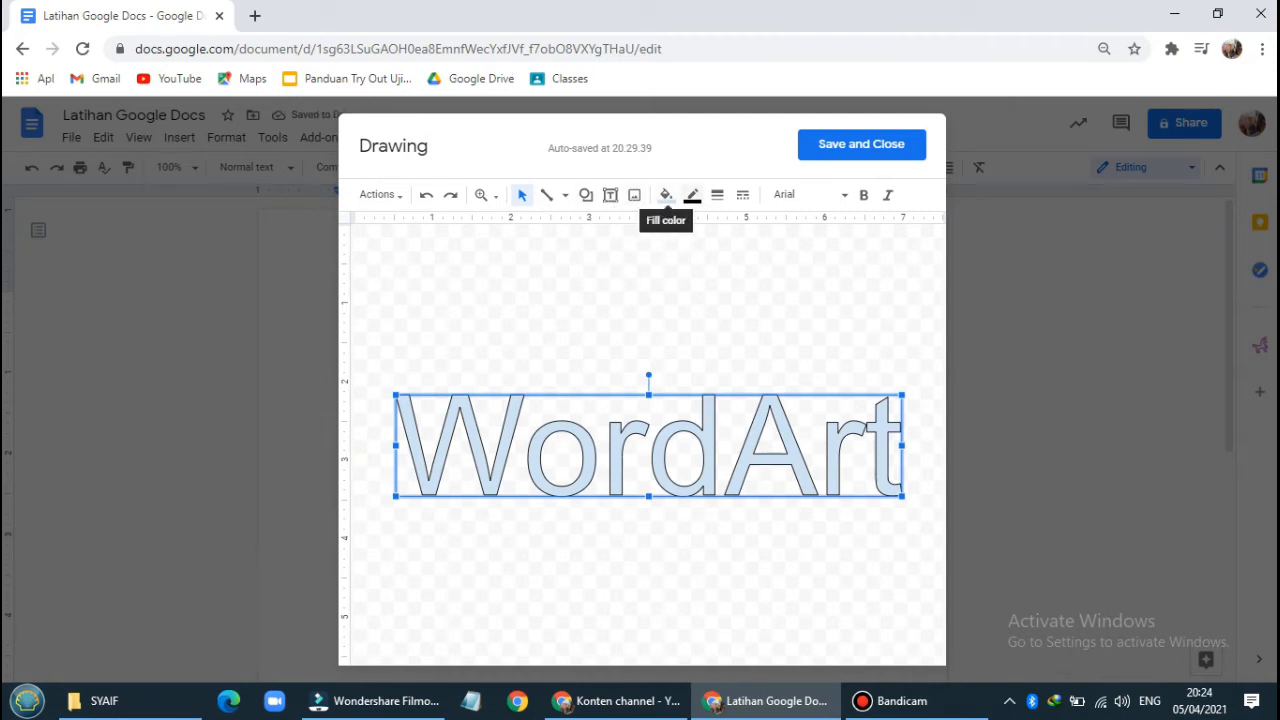
- Fill the word art with dark magenta and give its letters a yellow border
left_click(665, 195)
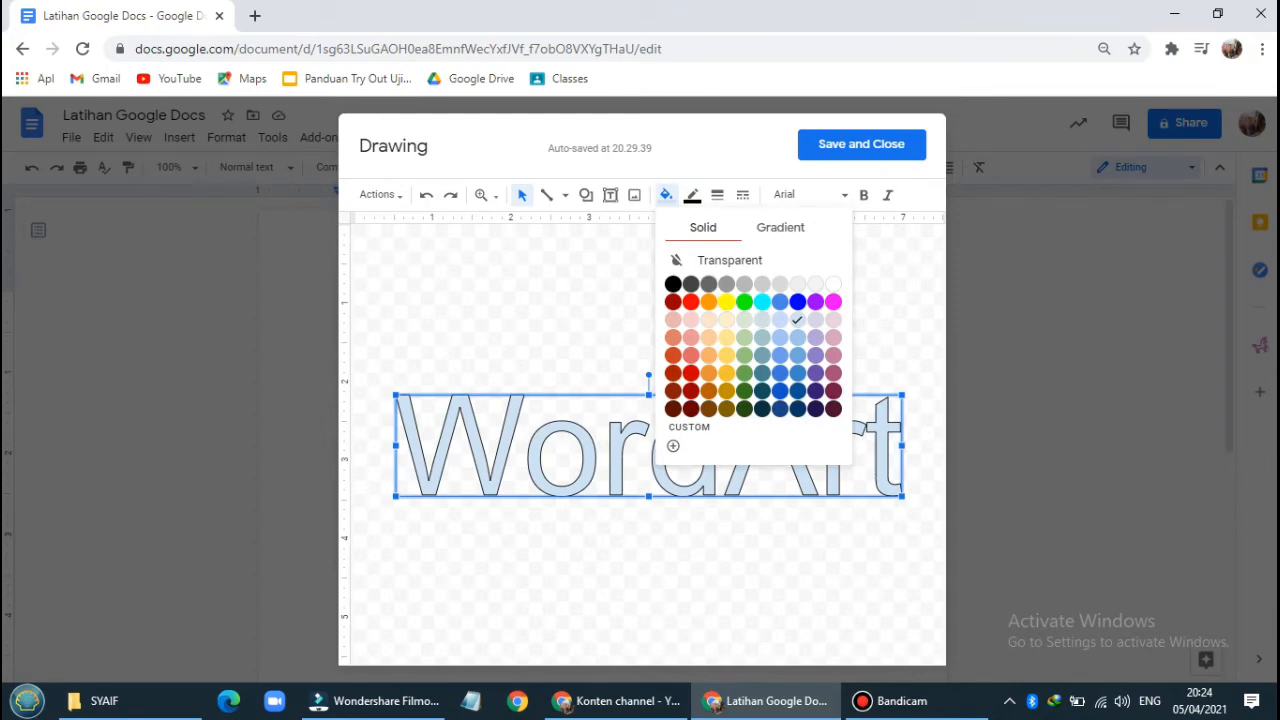
left_click(833, 390)
left_click(692, 195)
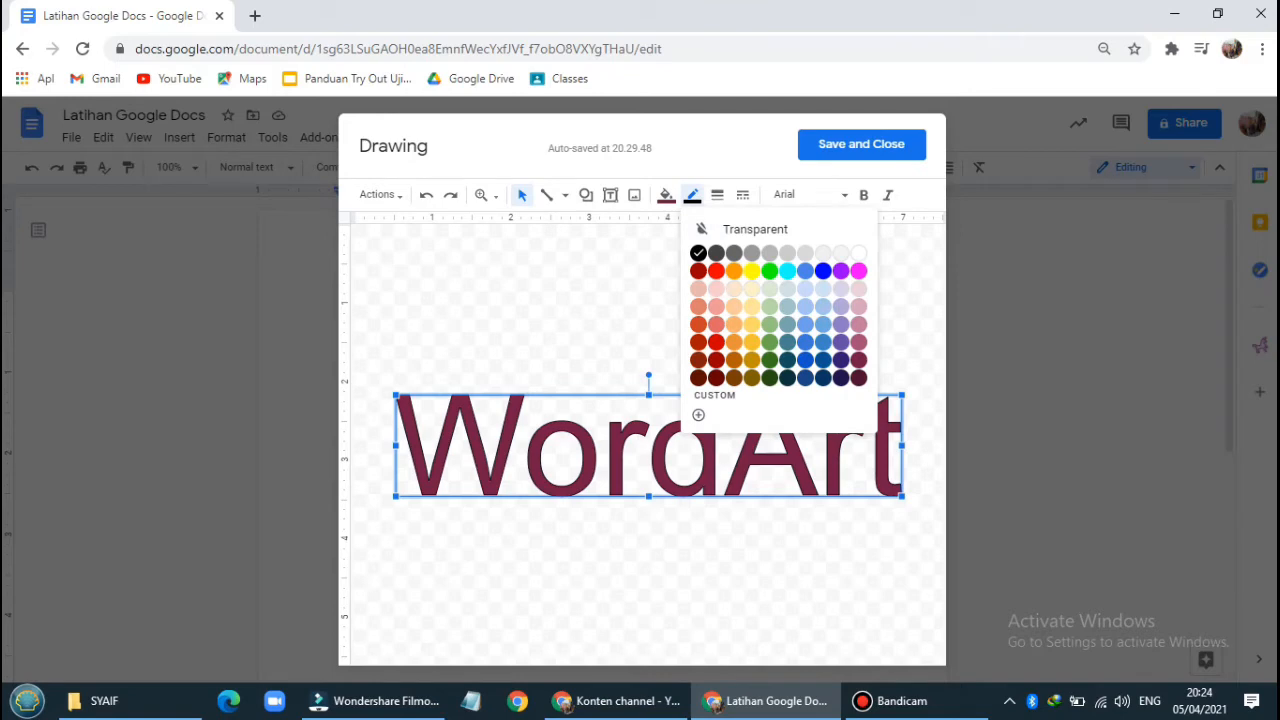
left_click(751, 318)
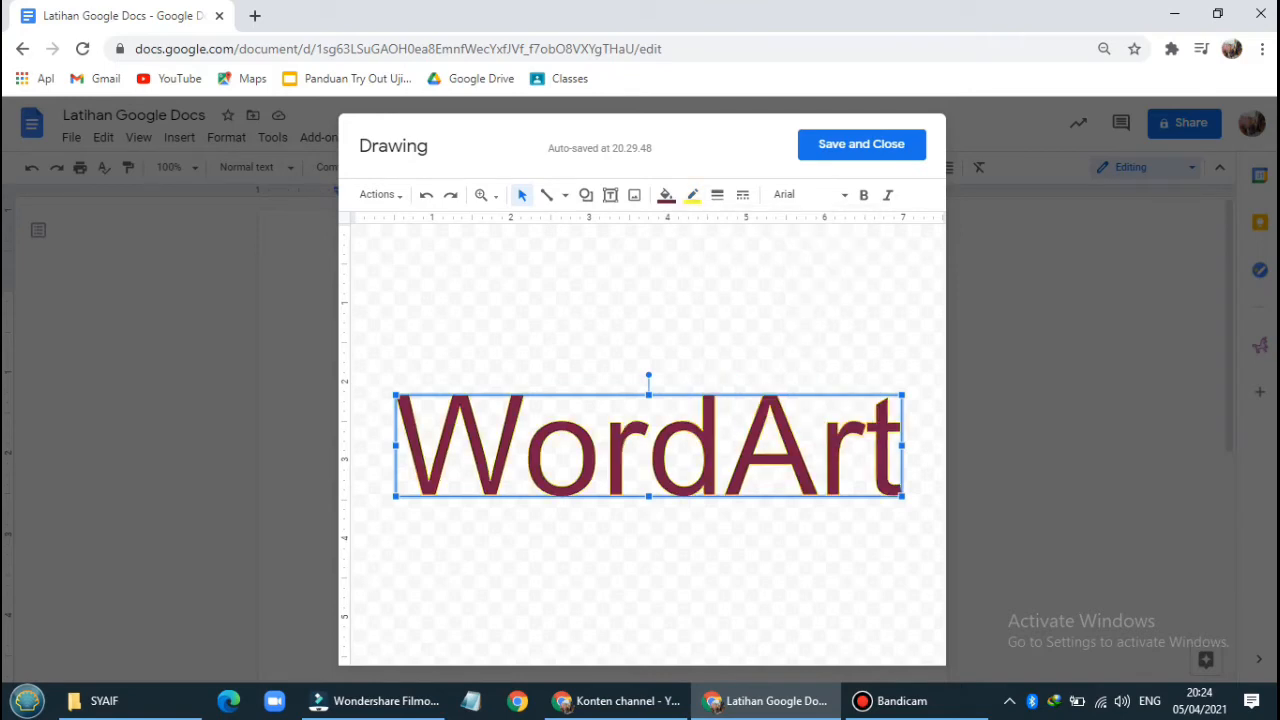
- Set the word art's border weight to 4px and save the drawing into the document
left_click(717, 194)
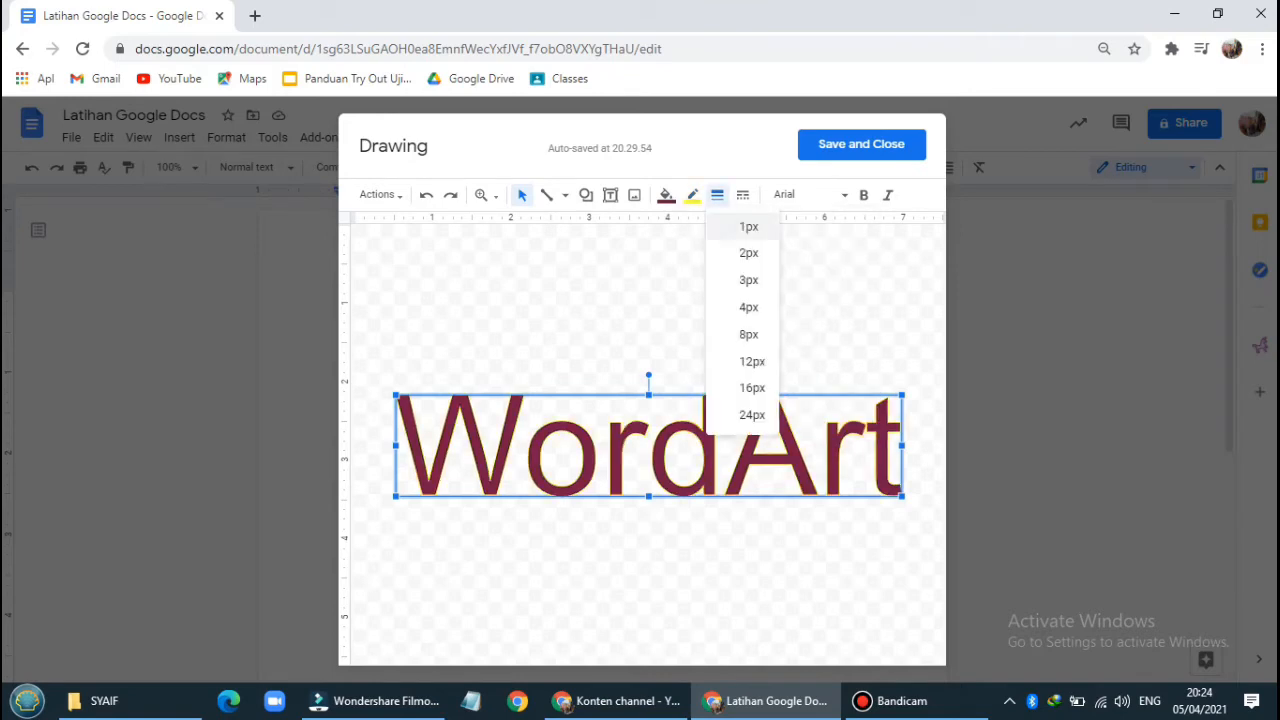
left_click(748, 334)
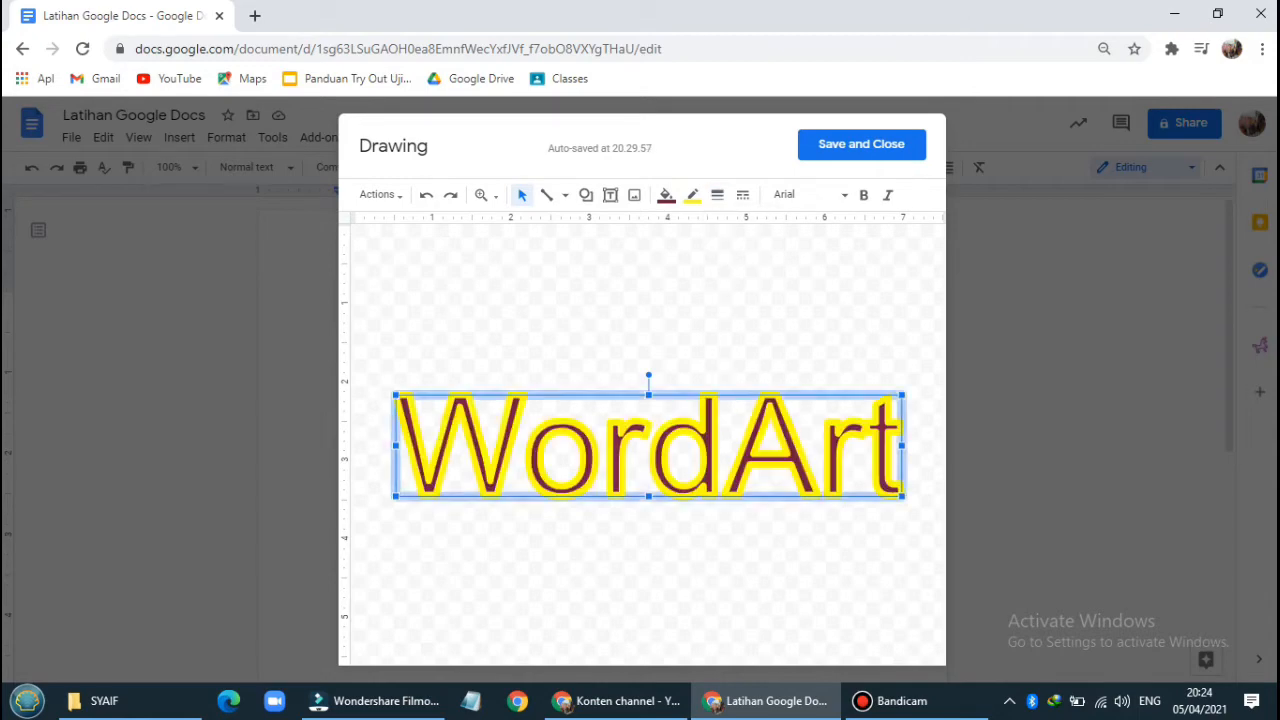
left_click(692, 194)
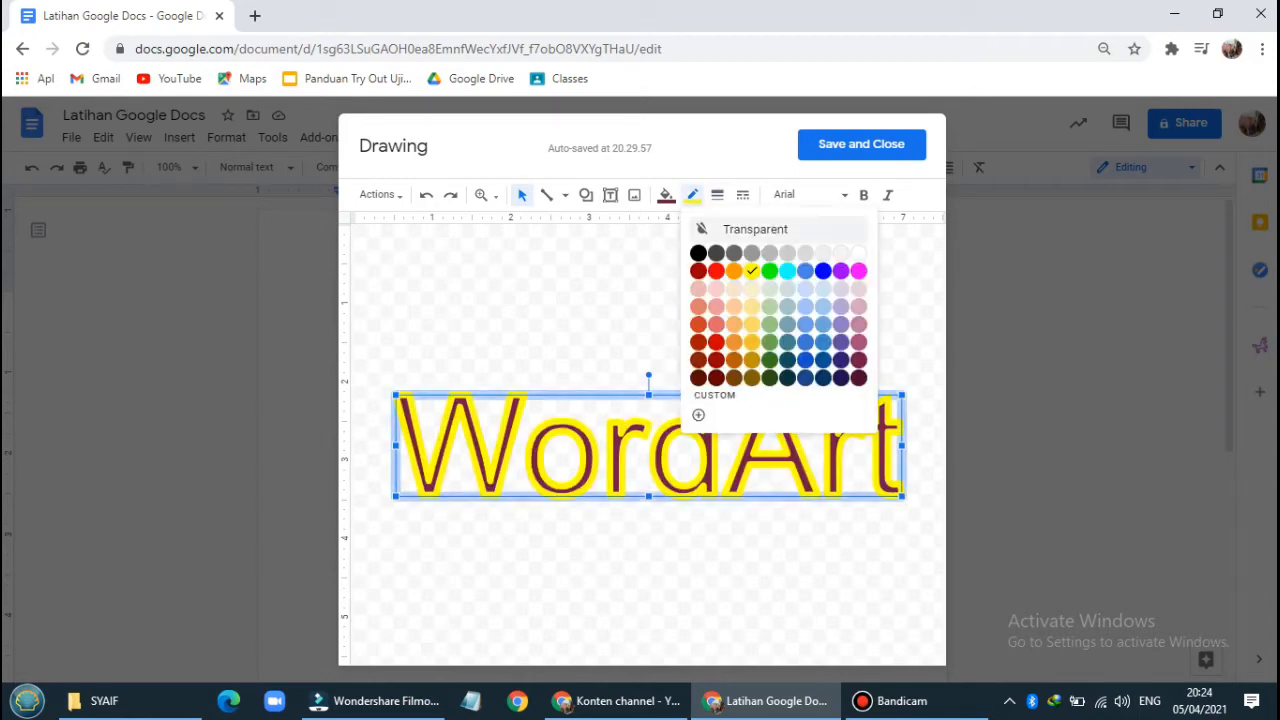
left_click(717, 194)
left_click(748, 307)
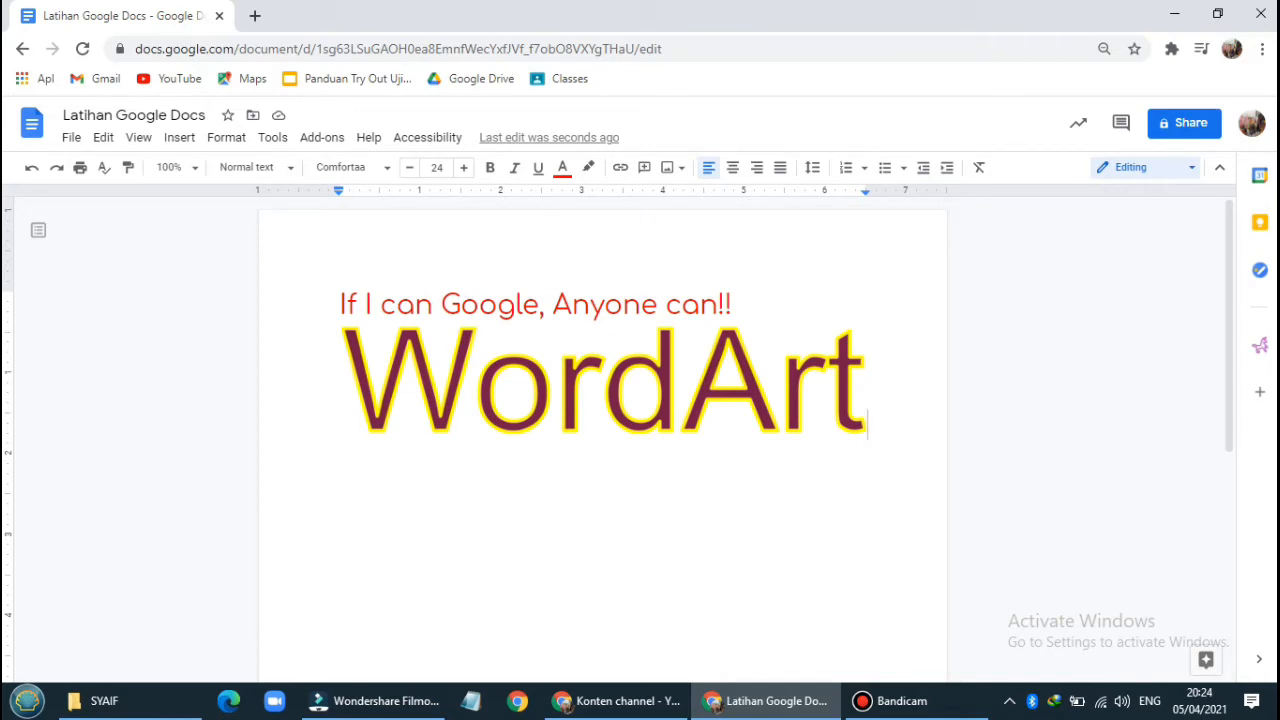
- Start a new line below the word art in the document
left_click(733, 305)
left_click(868, 425)
key("Return")
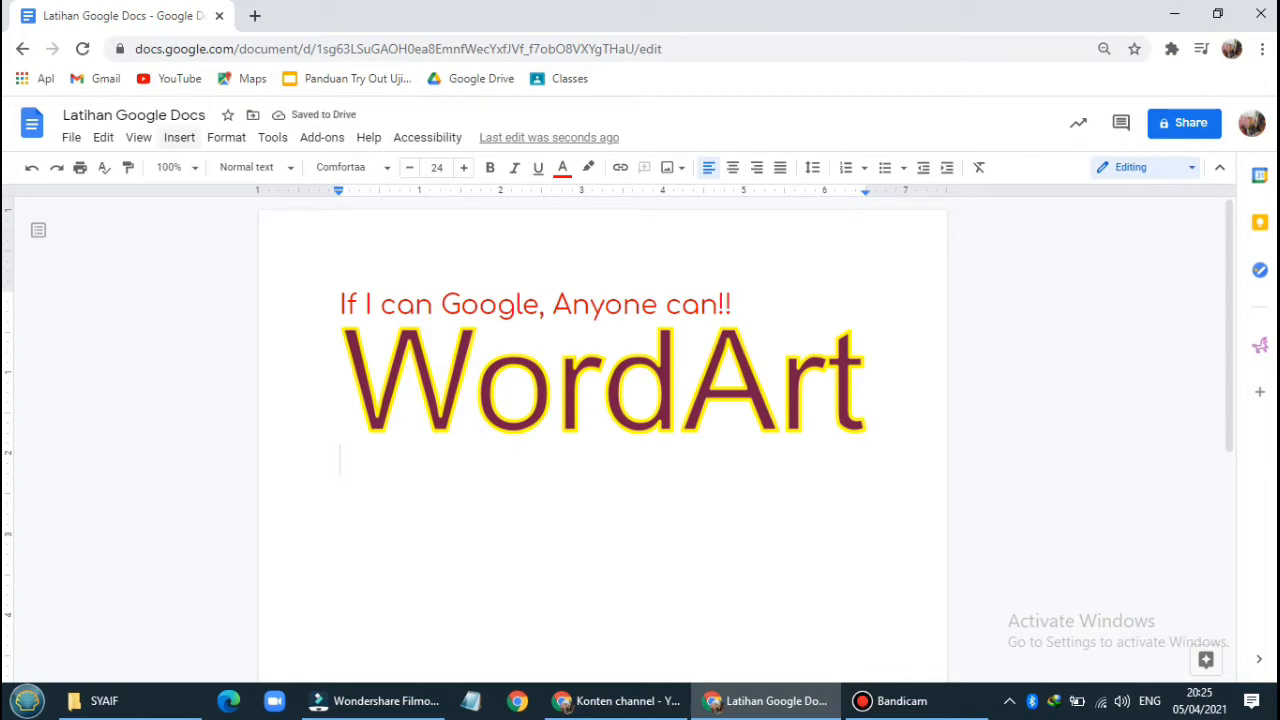
- Search the web from within the document for "Google" images to insert
left_click(179, 137)
mouse_move(208, 168)
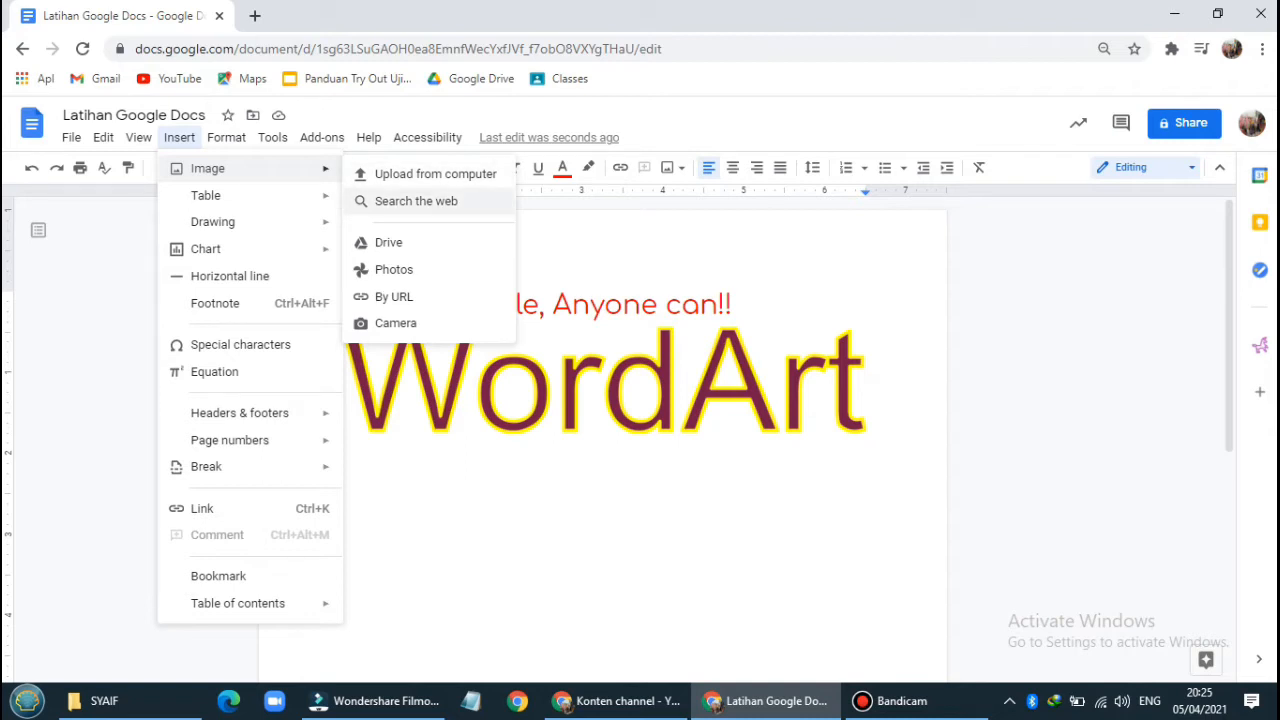
left_click(416, 201)
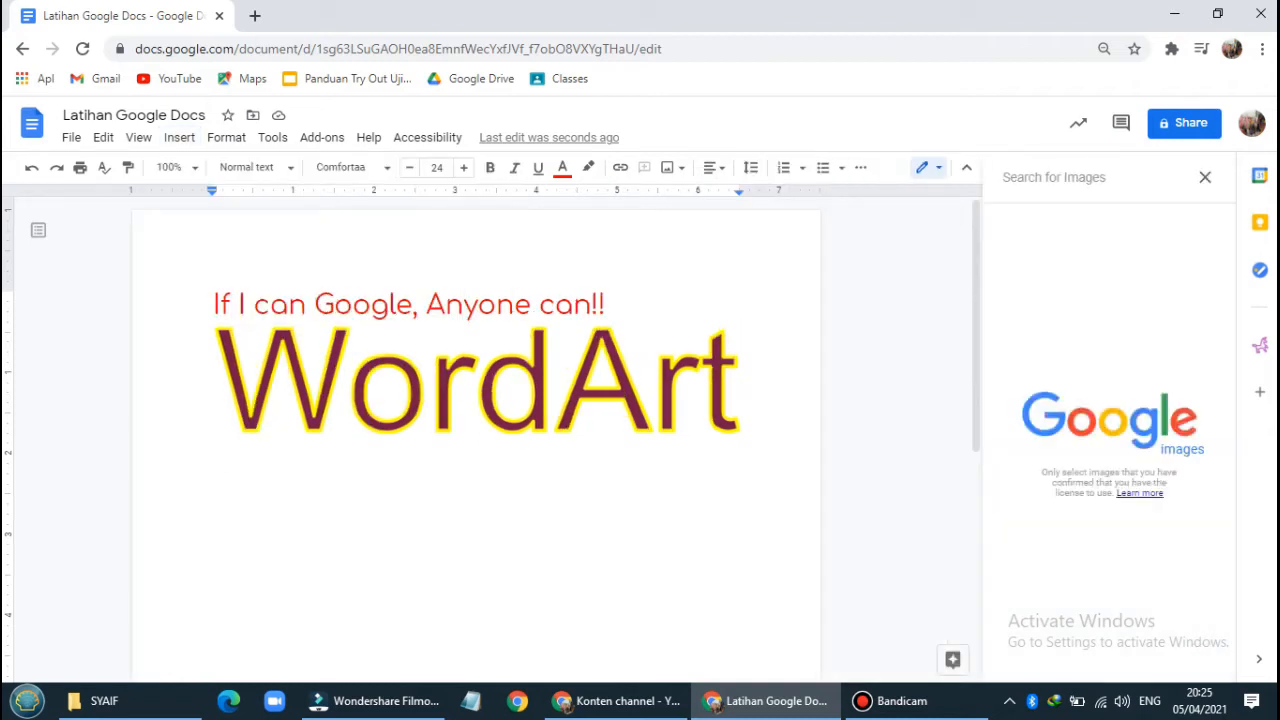
left_click(179, 137)
type("Google")
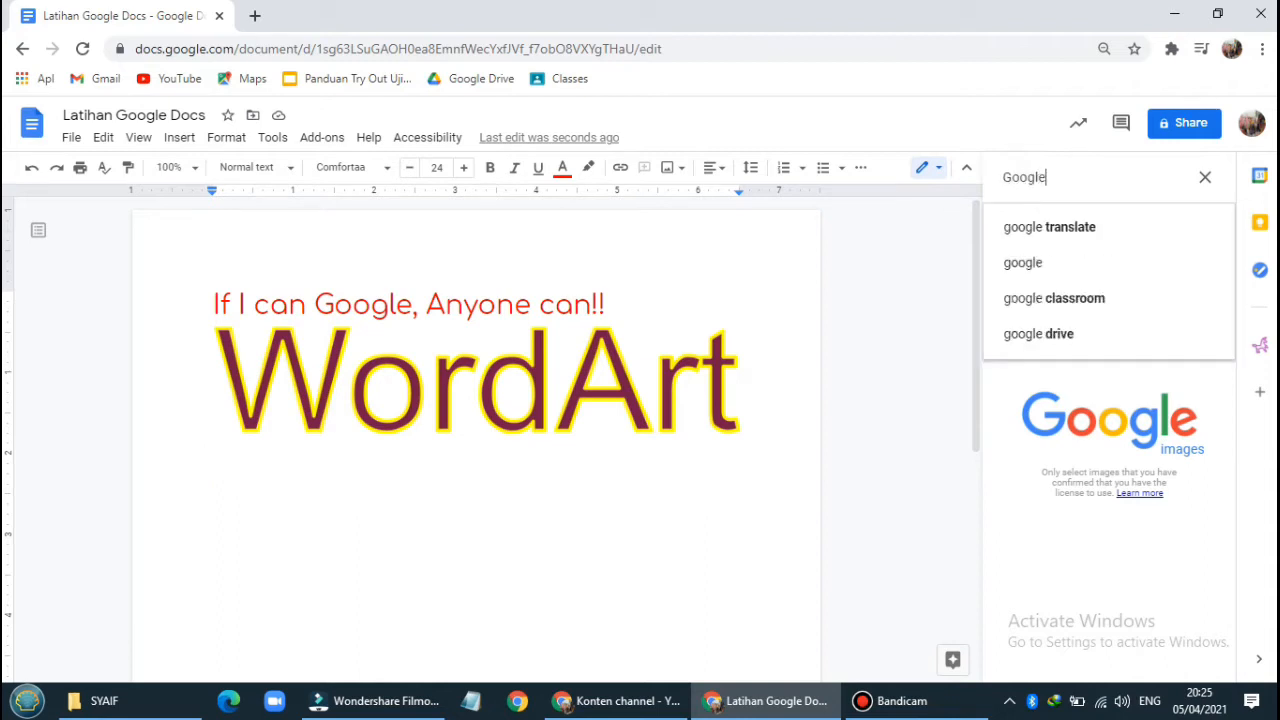
key("Return")
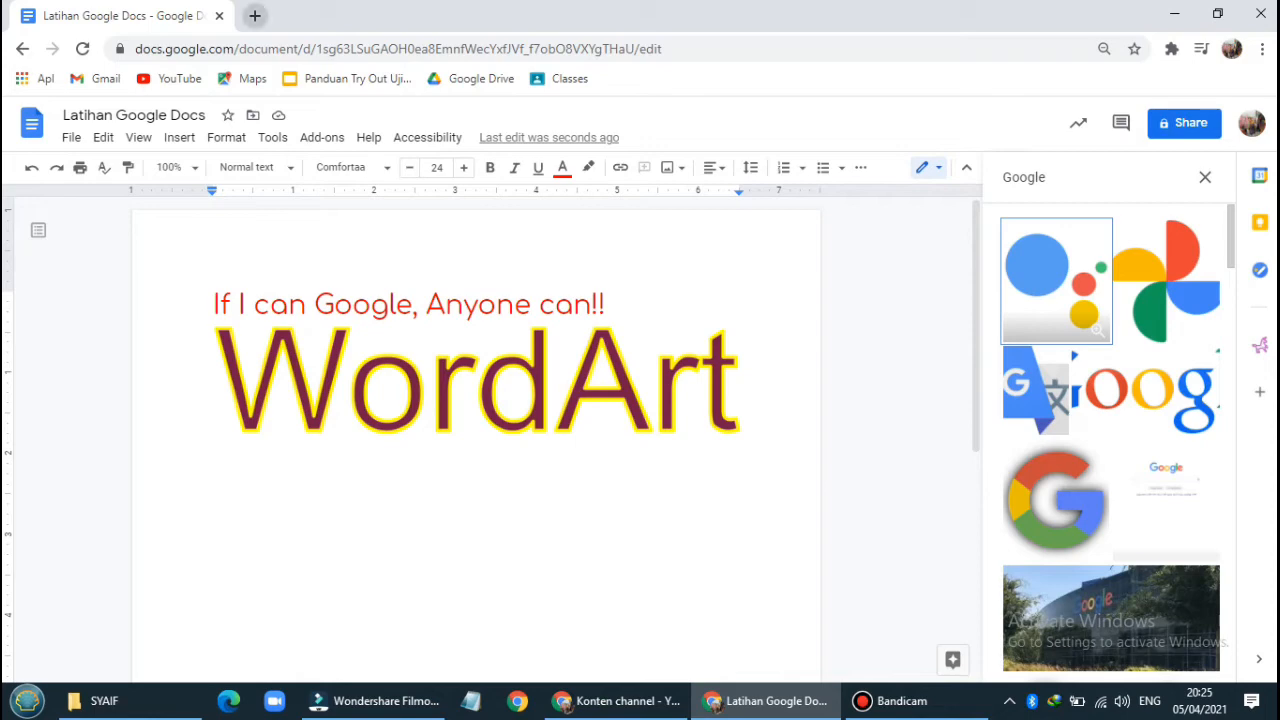
- Go to google.com in a new browser tab and search for "google" images there
left_click(255, 16)
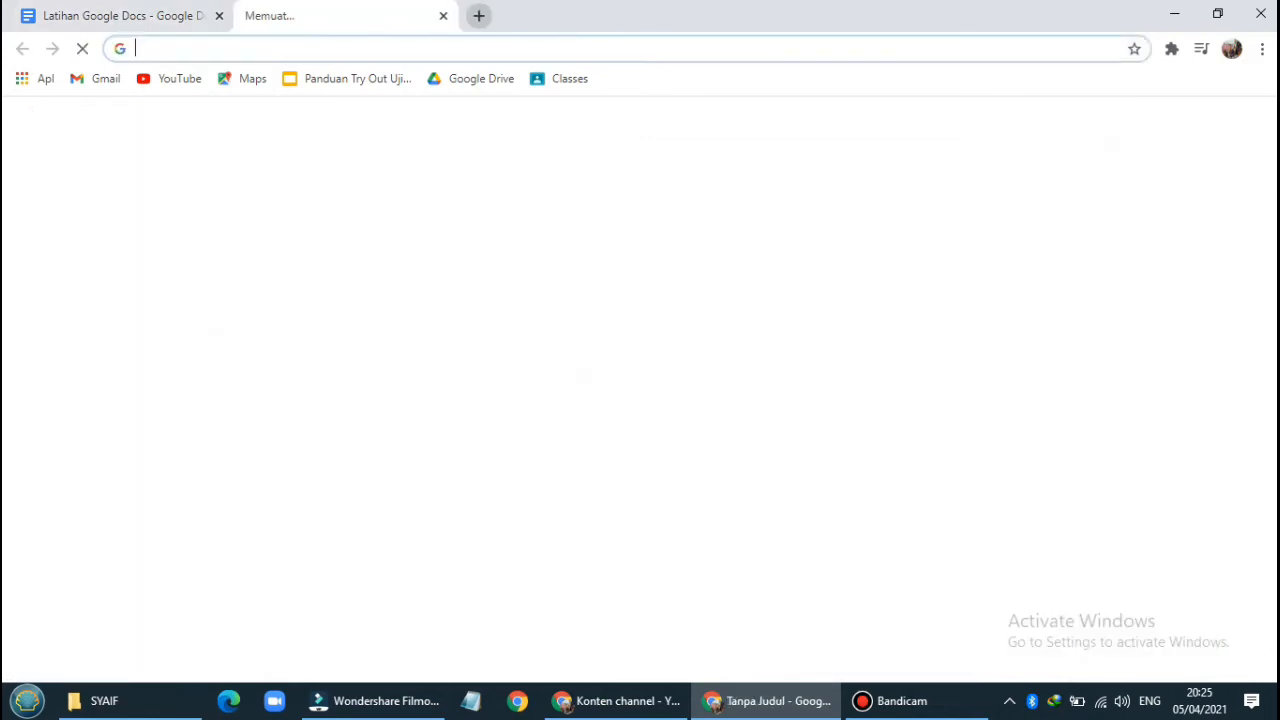
type("google.com")
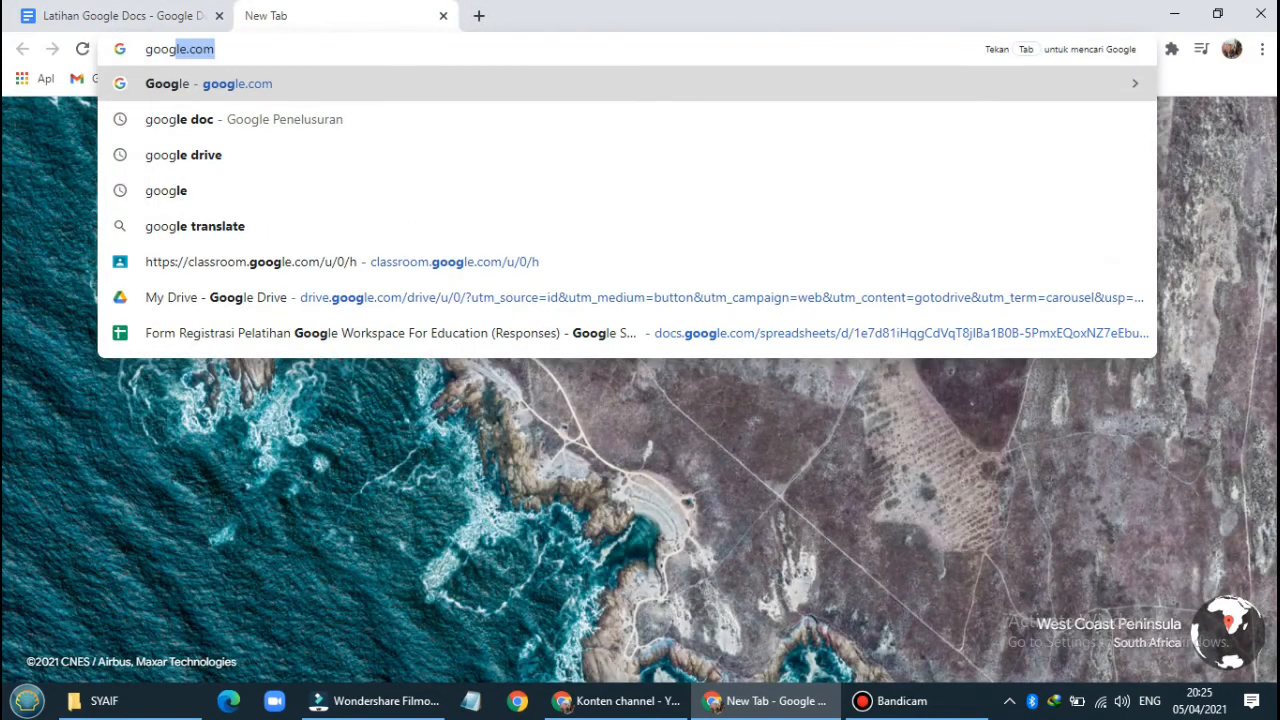
key("Return")
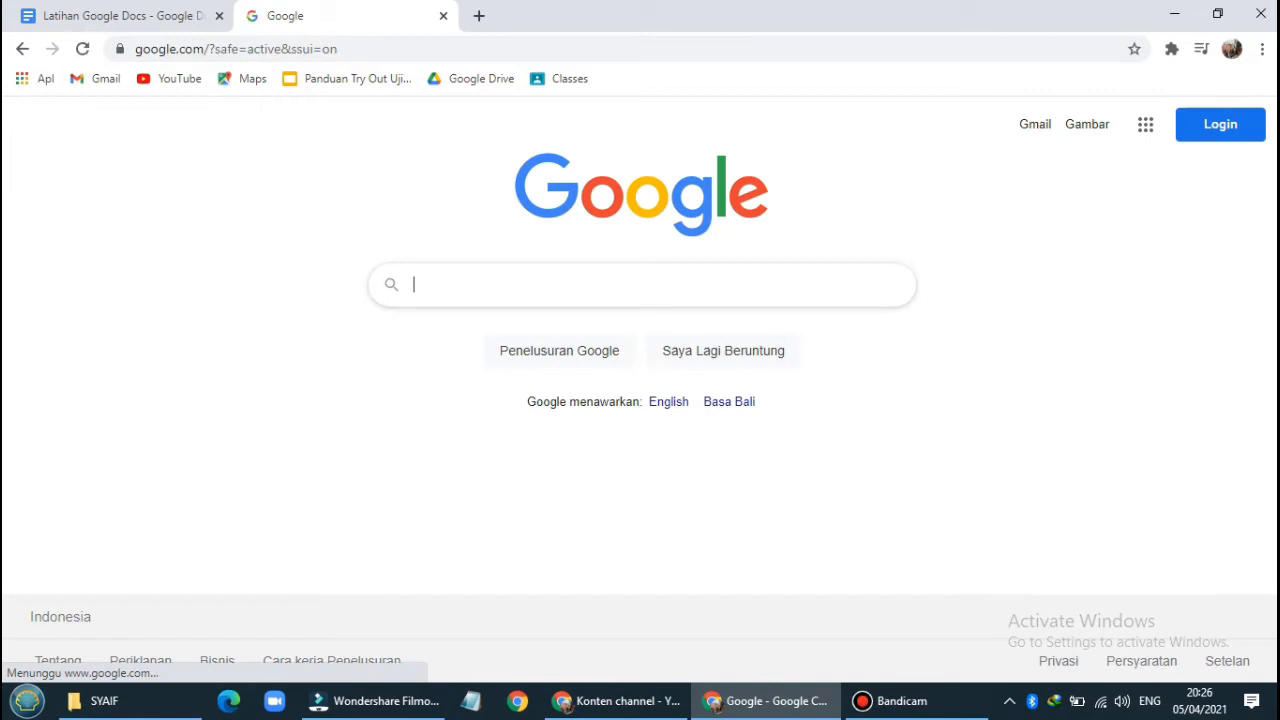
type("google")
key("Return")
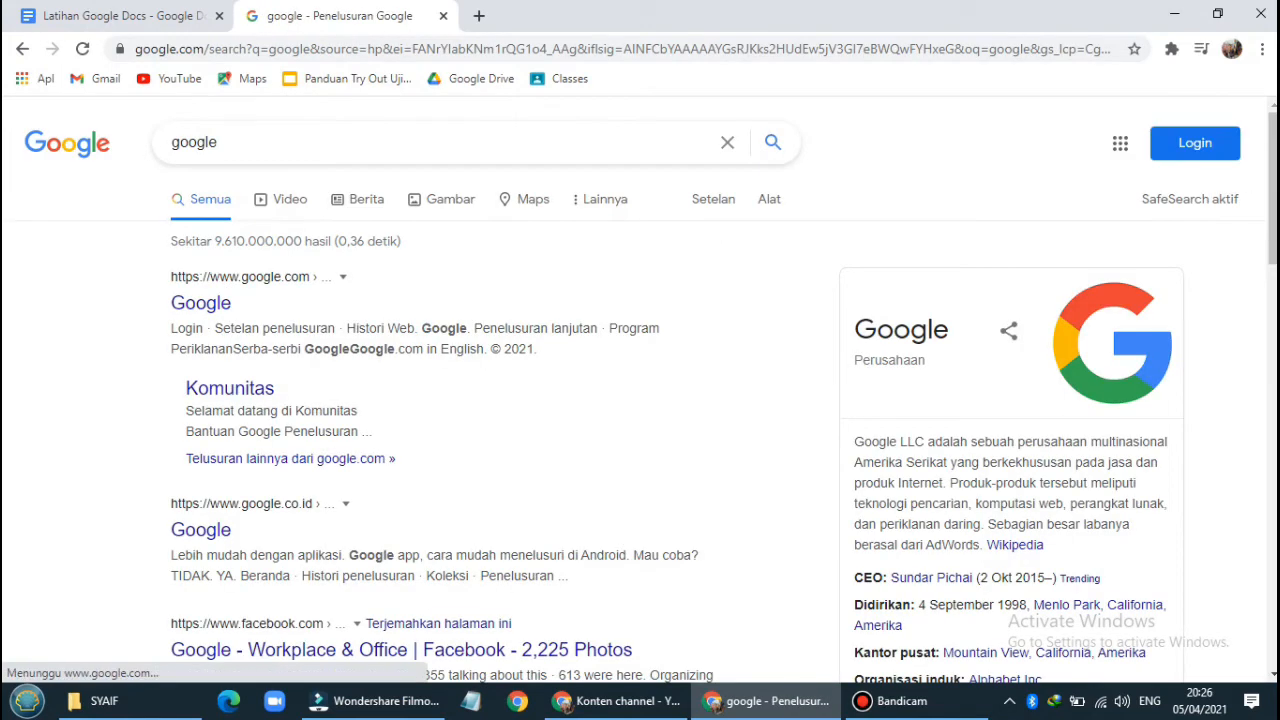
left_click(449, 199)
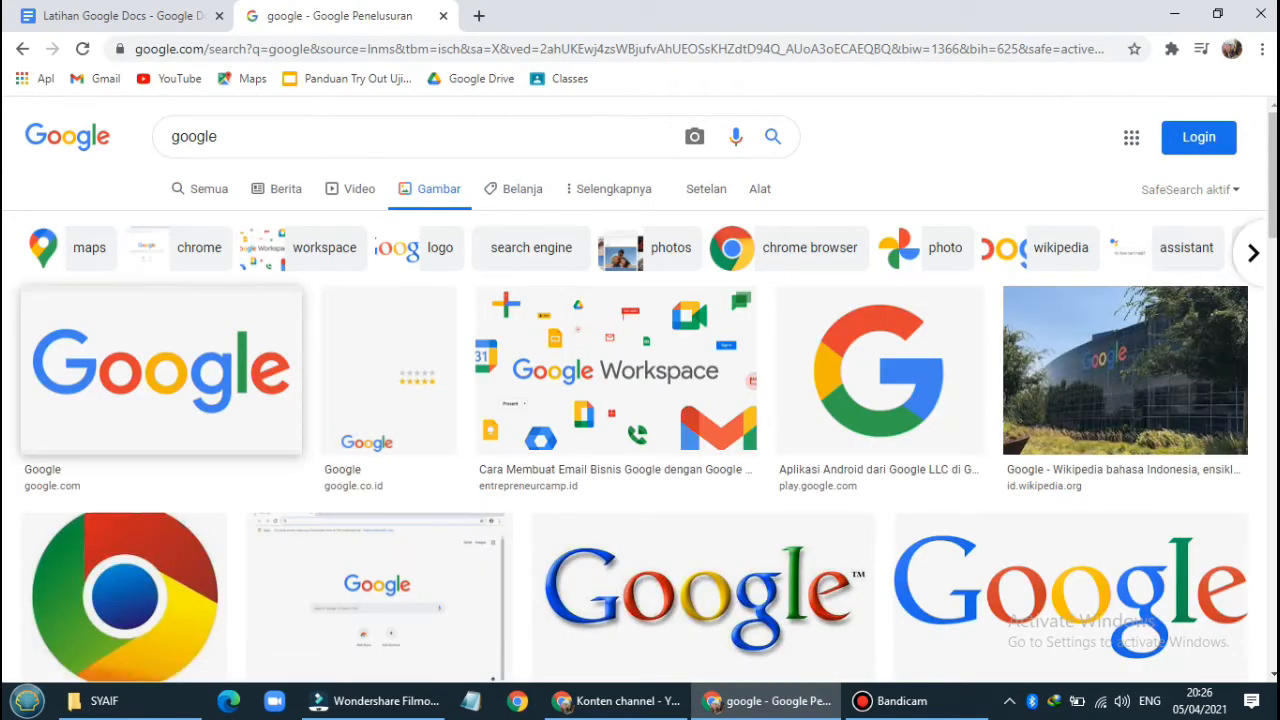
- Check the save and copy options of the first Google logo result, and close the search tab
right_click(222, 390)
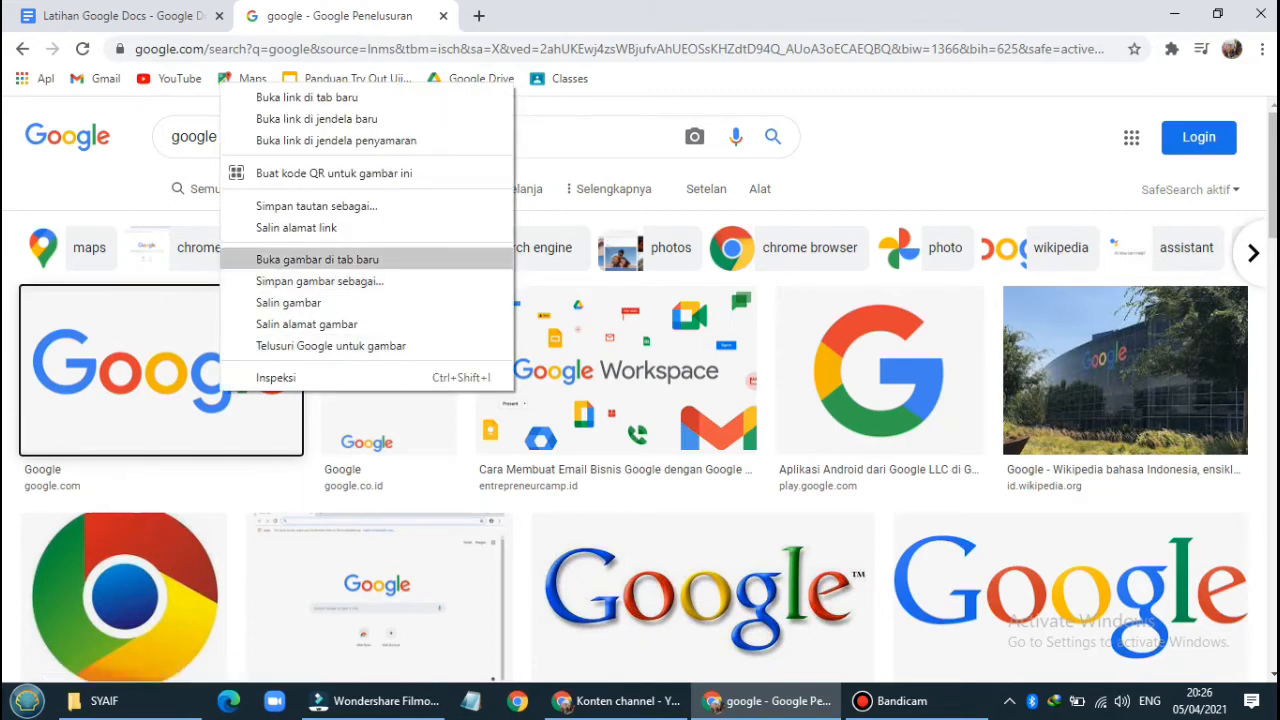
key("Escape")
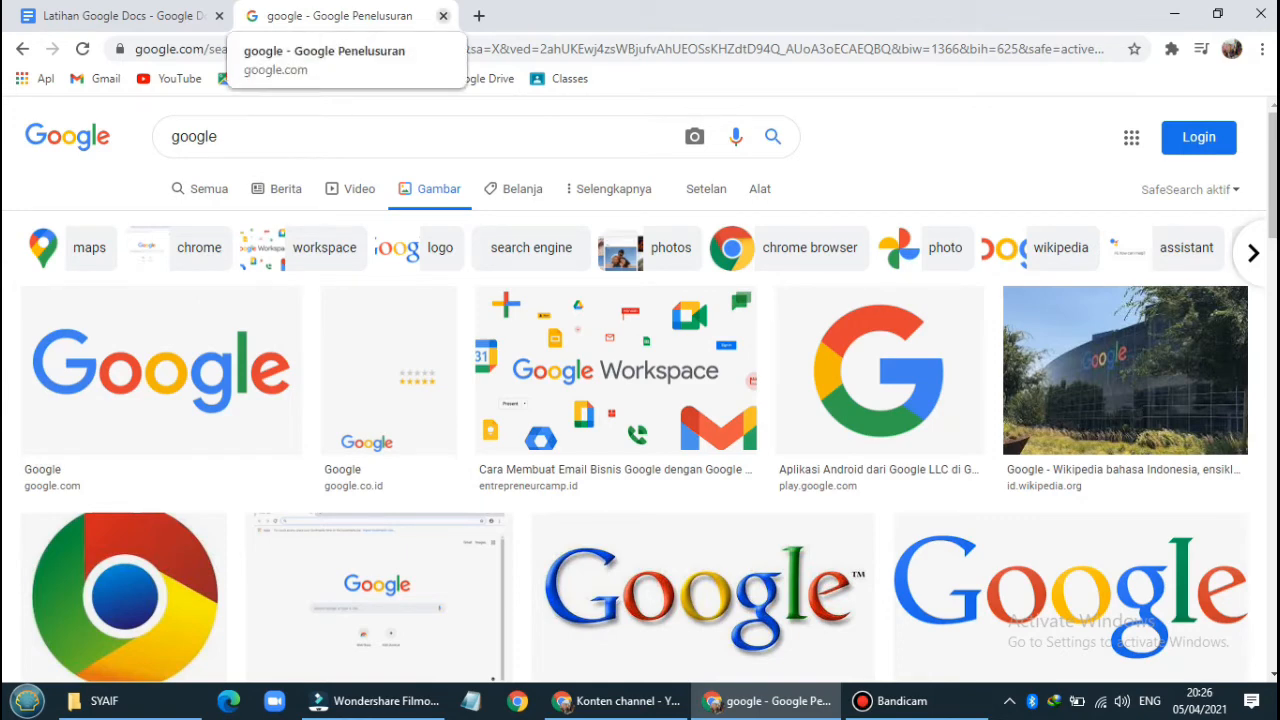
left_click(443, 16)
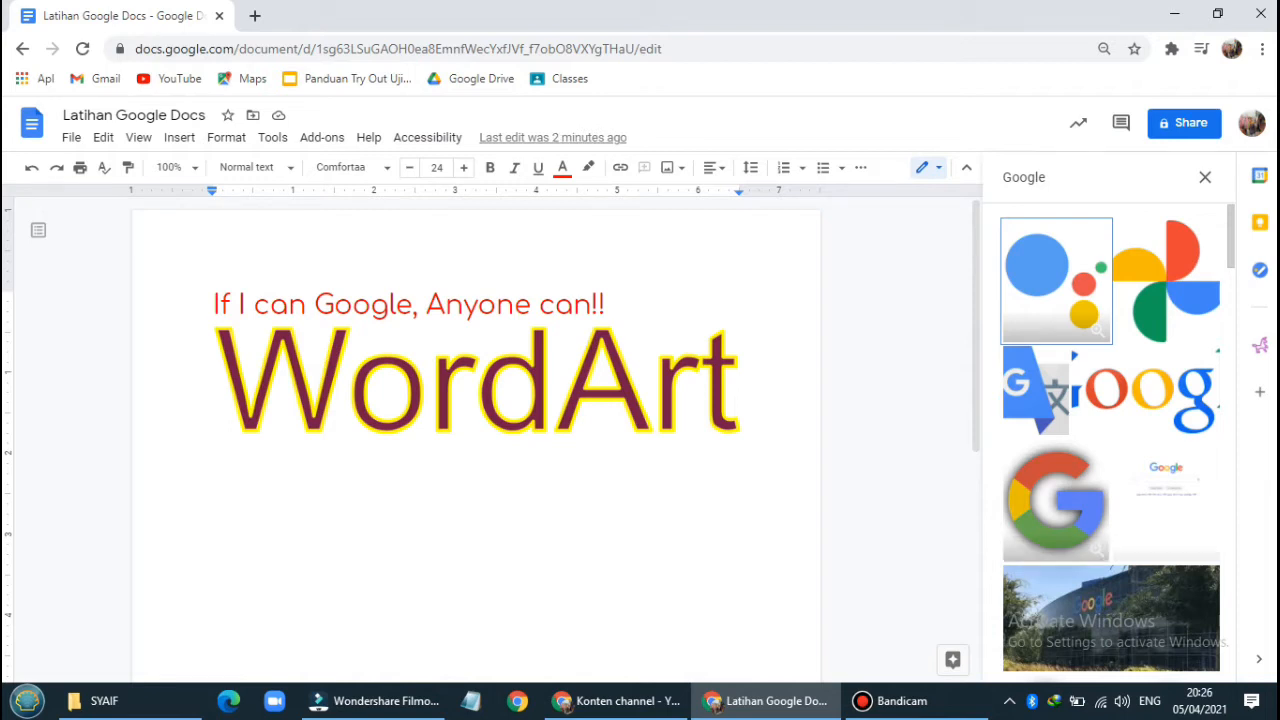
- Insert the multicolored Google wordmark from the web image results below the word art
left_click(179, 137)
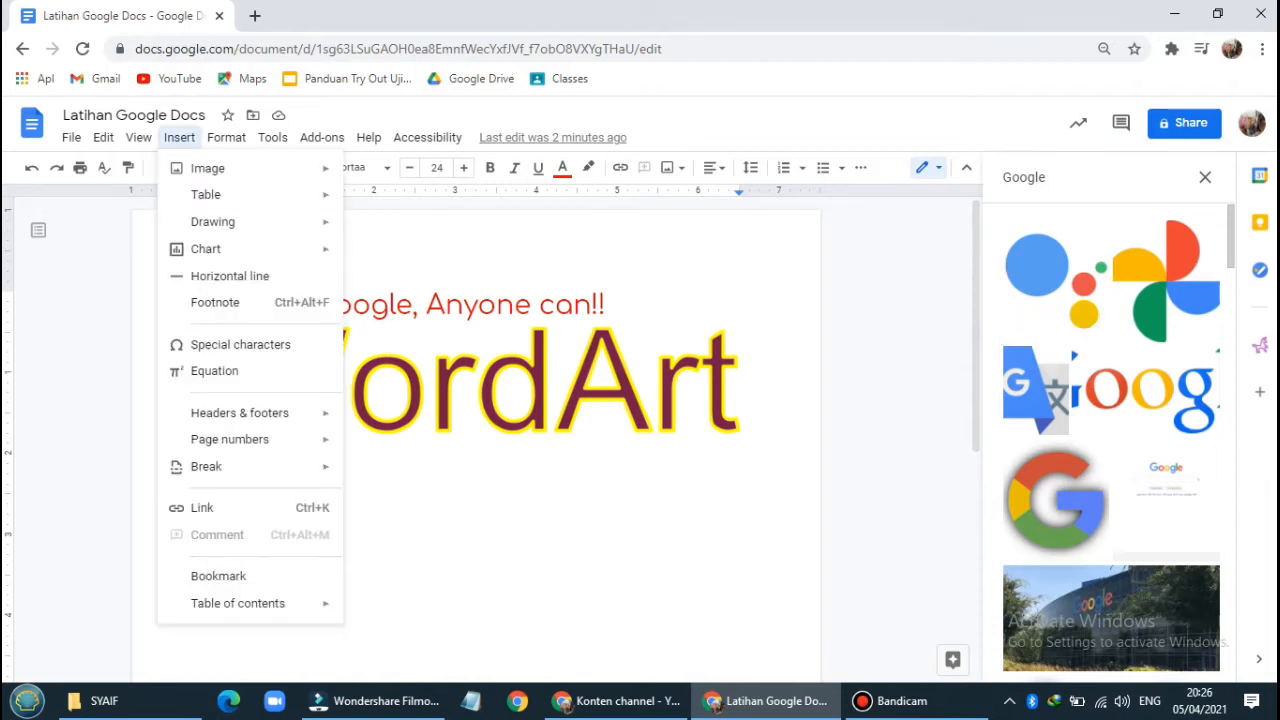
mouse_move(230, 168)
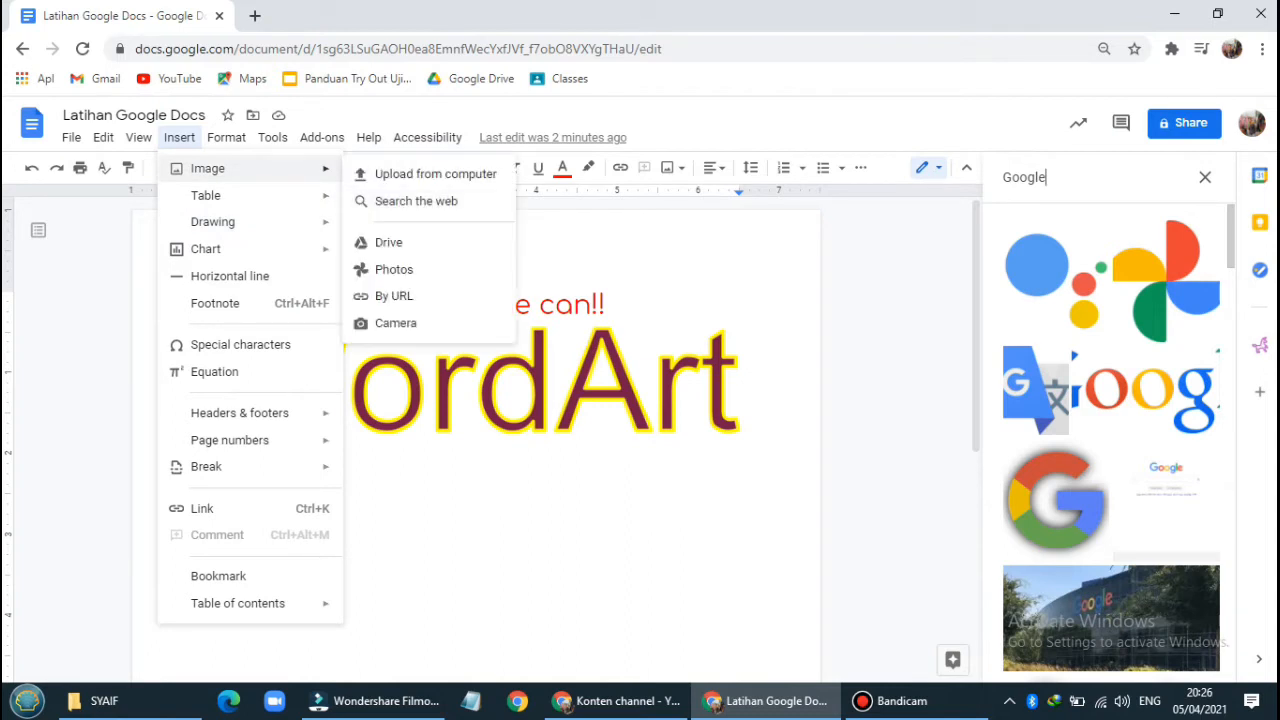
left_click(1070, 178)
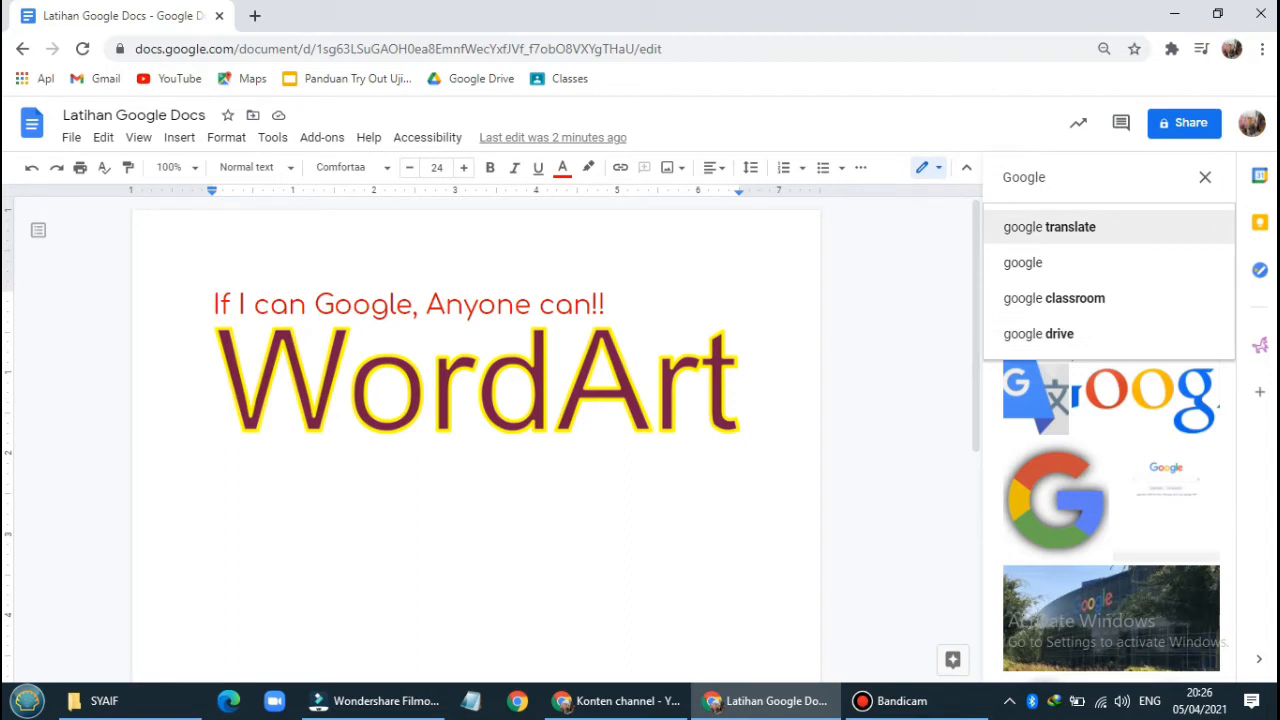
left_click(1146, 399)
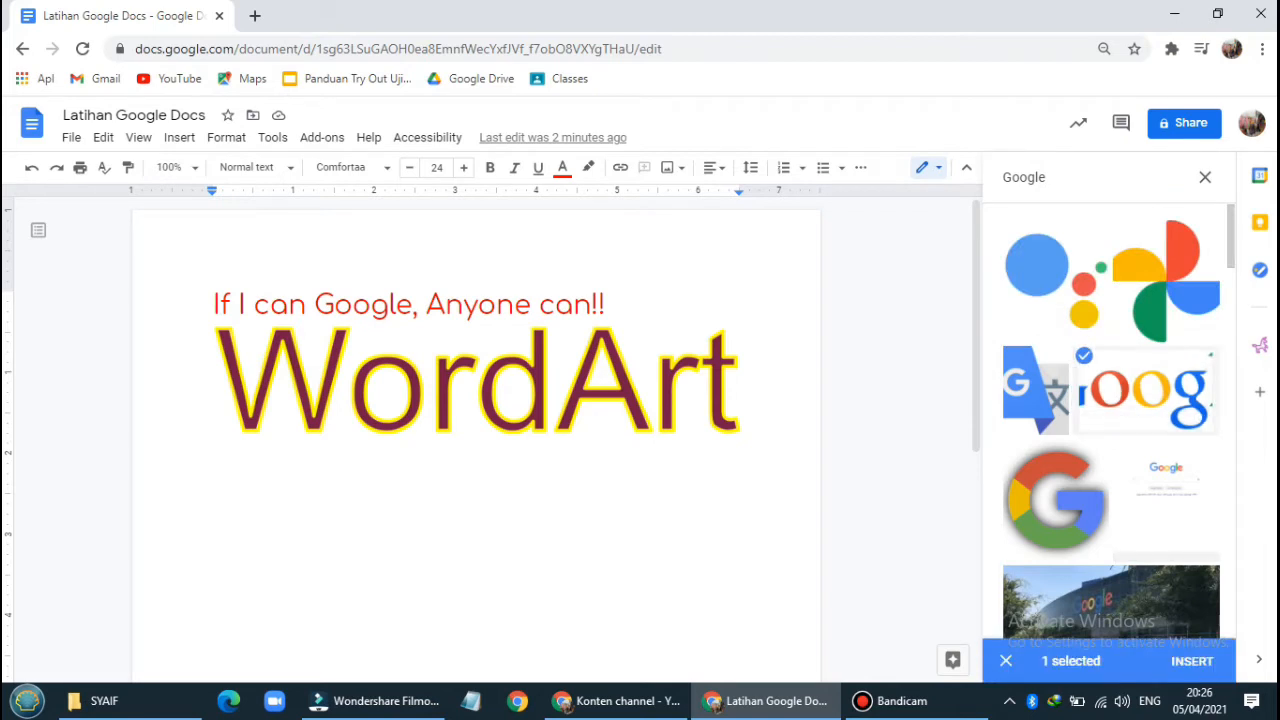
left_click(1192, 661)
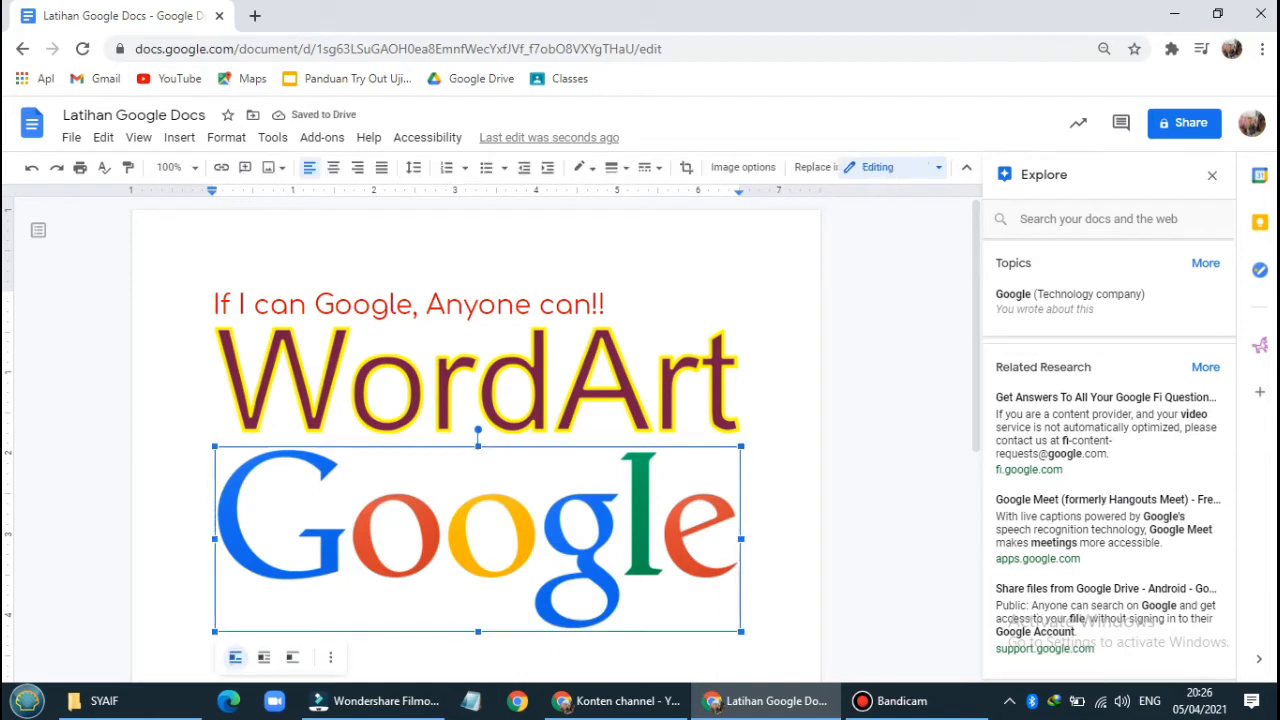
- Select the inserted Google image and close the Explore panel
left_click(752, 620)
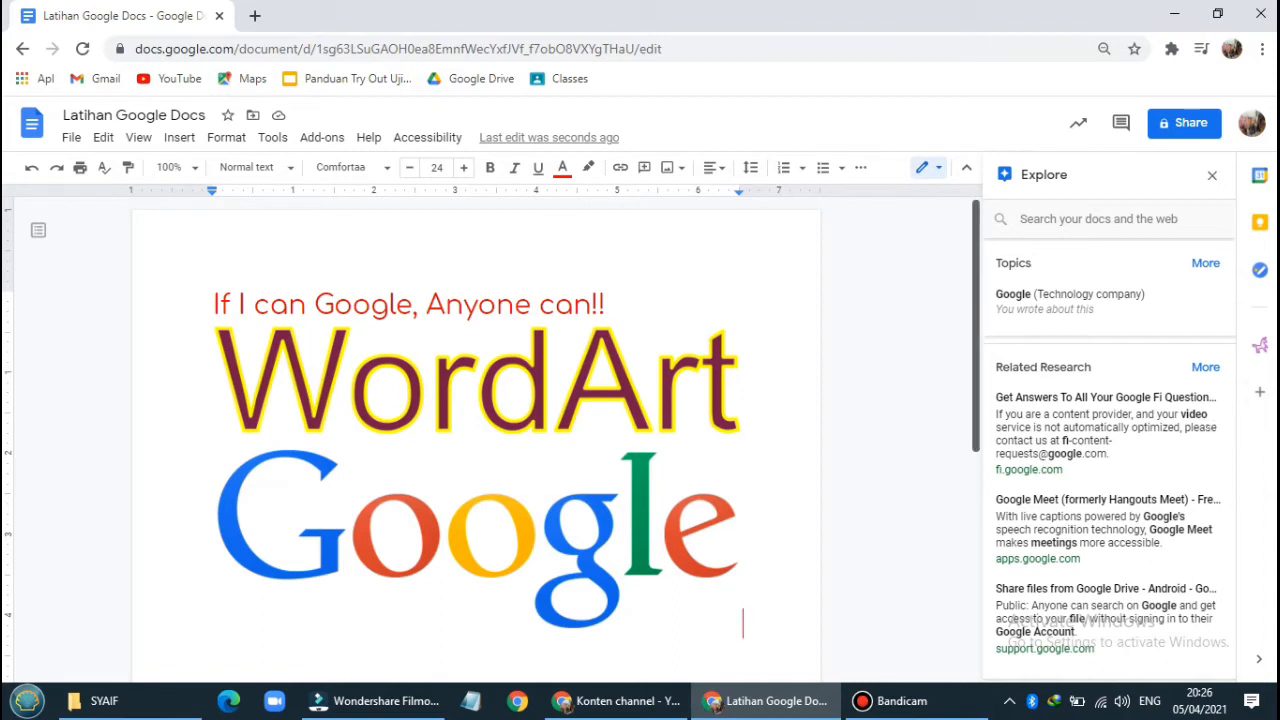
left_click_drag(976, 350, 976, 391)
left_click(590, 460)
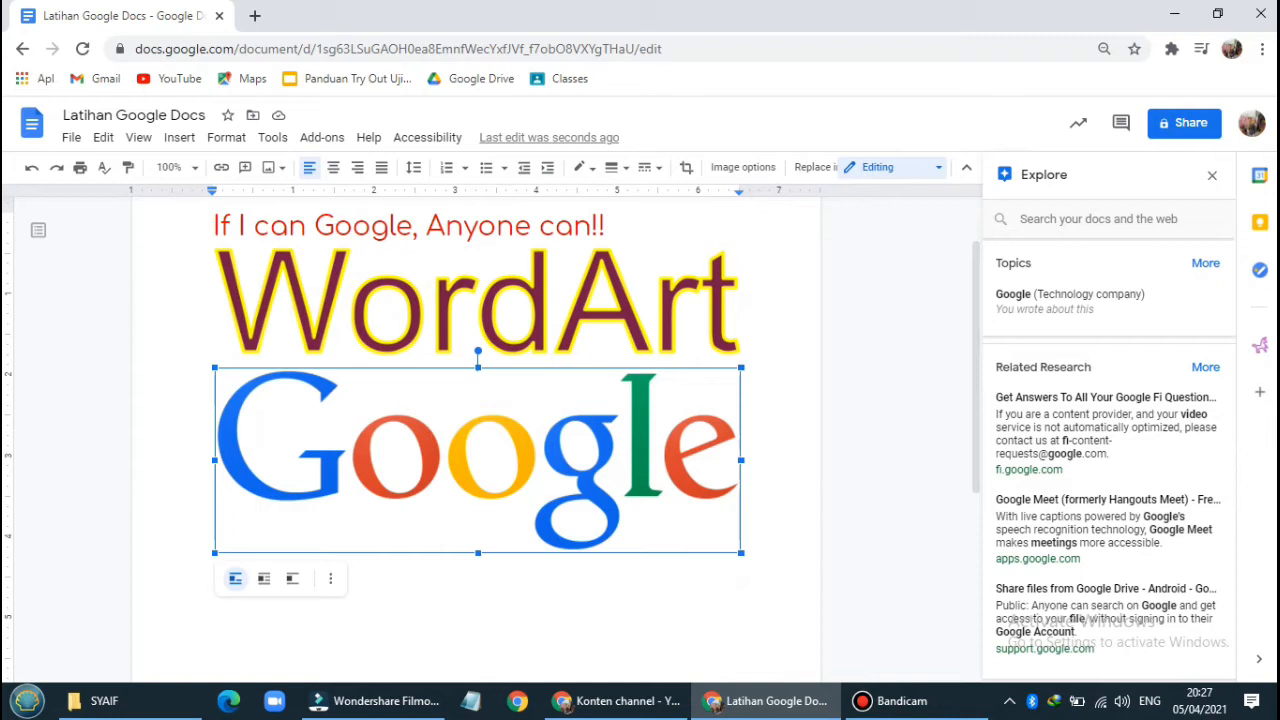
left_click(1212, 175)
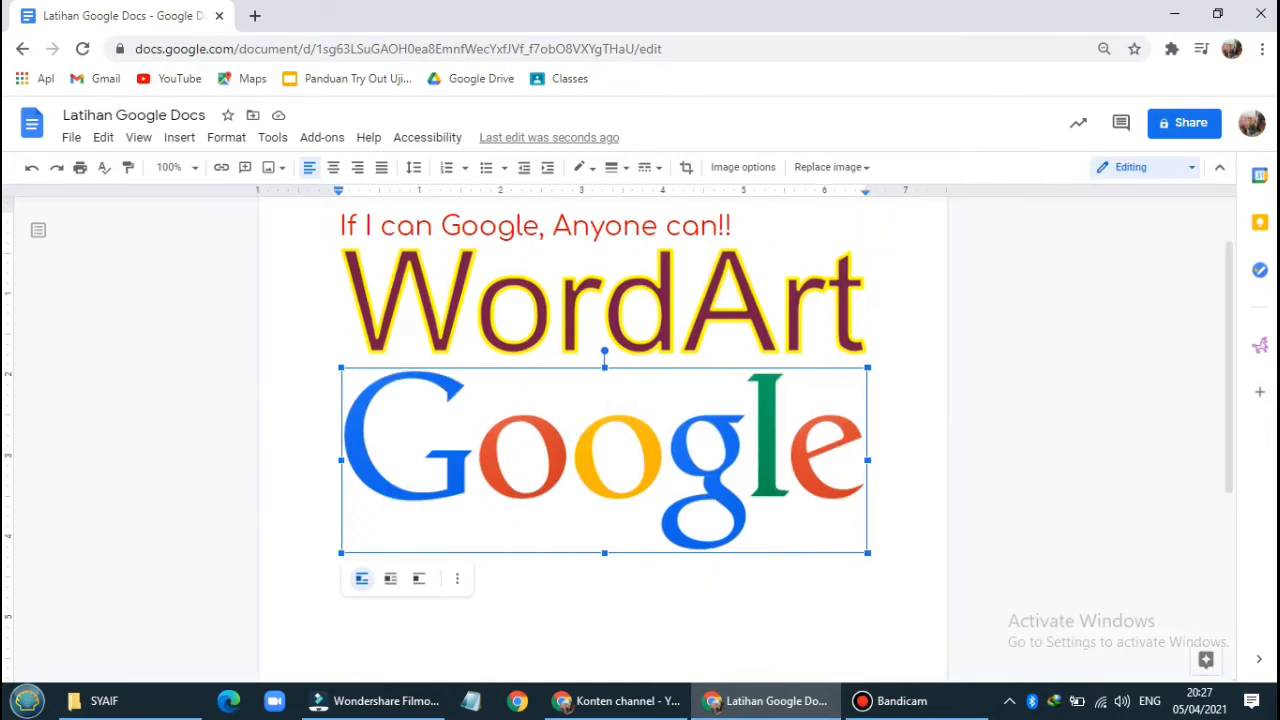
- Start a comment from the end of the word art line reading "Tolong dicek", the first suggested contact's mention, and "link :"
left_click(868, 346)
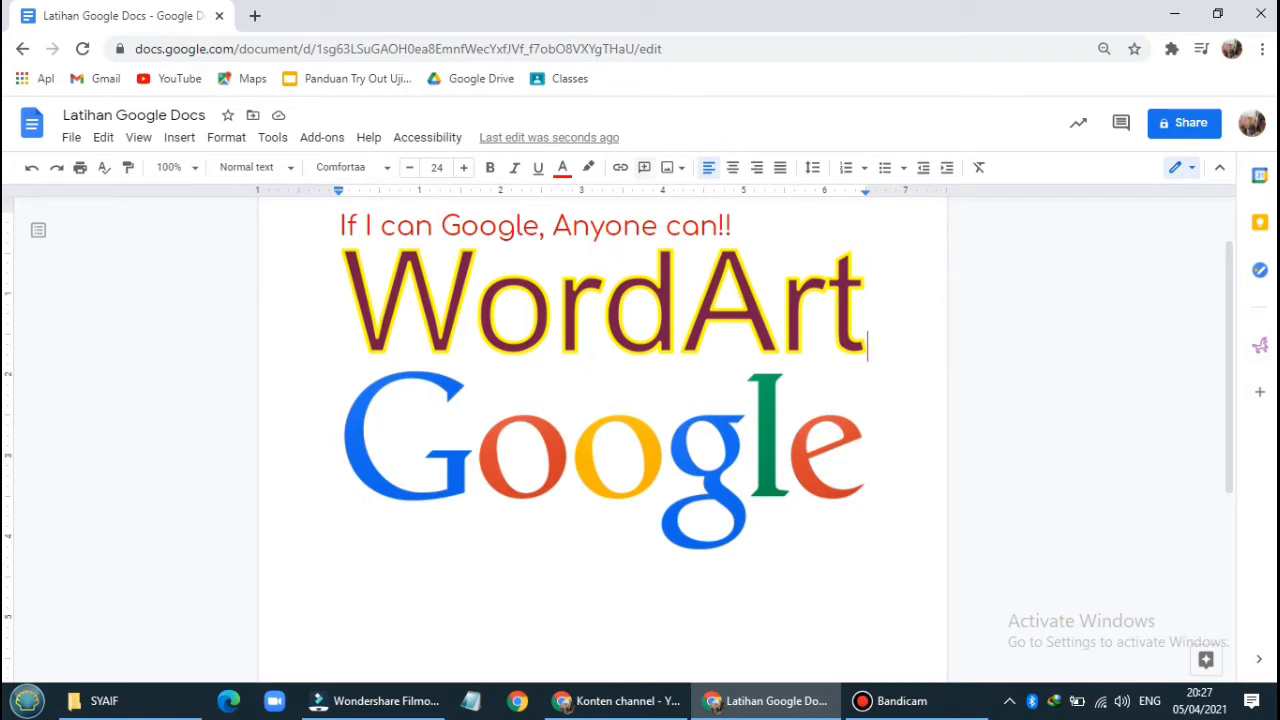
left_click(644, 167)
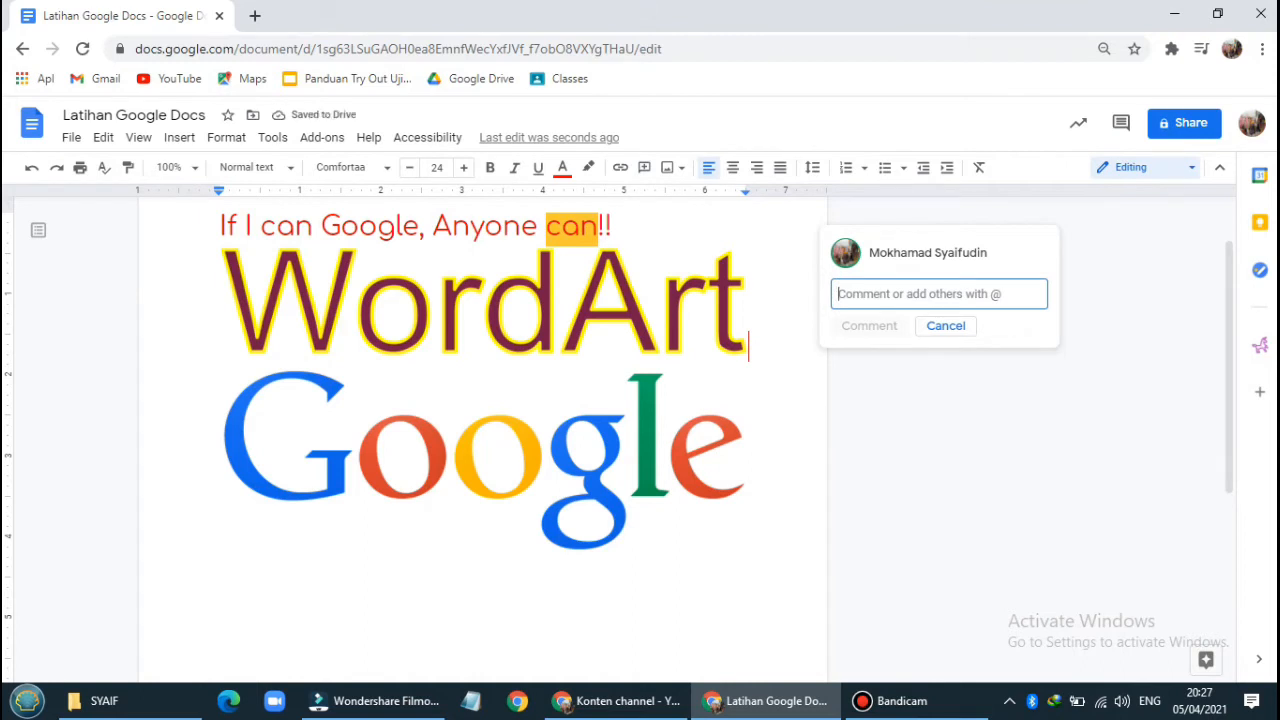
type("To")
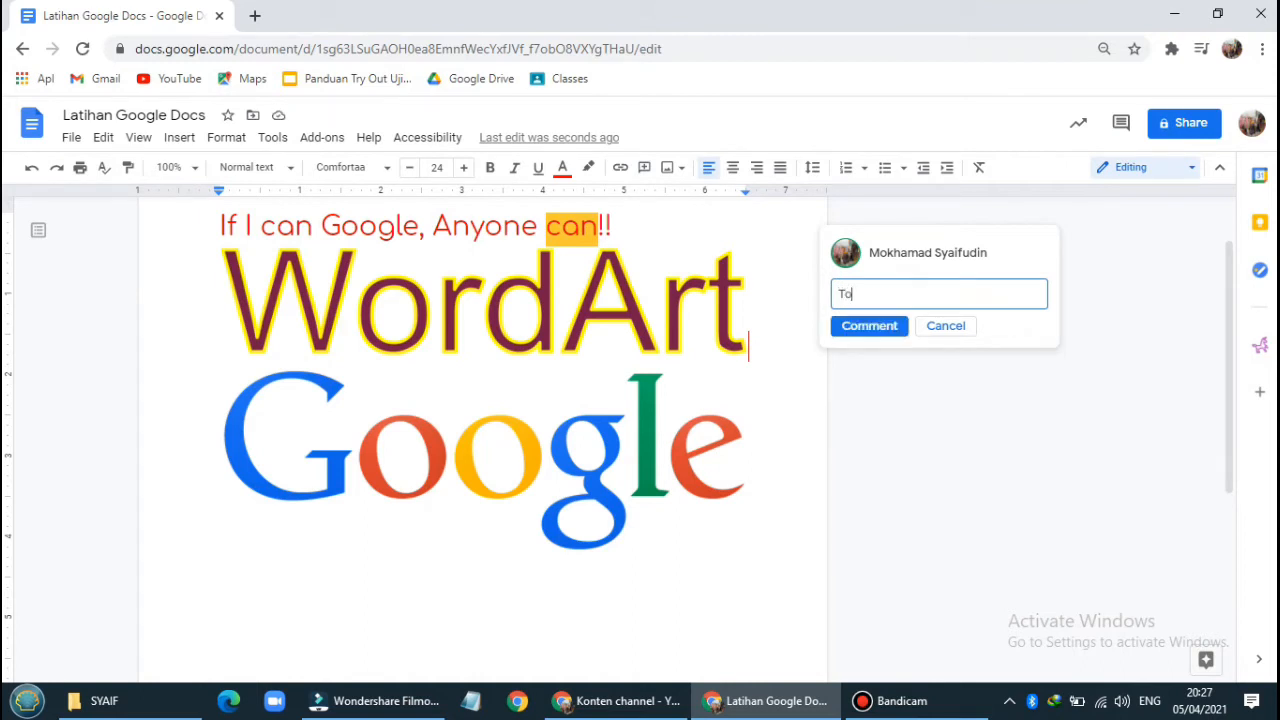
type("long dicek @")
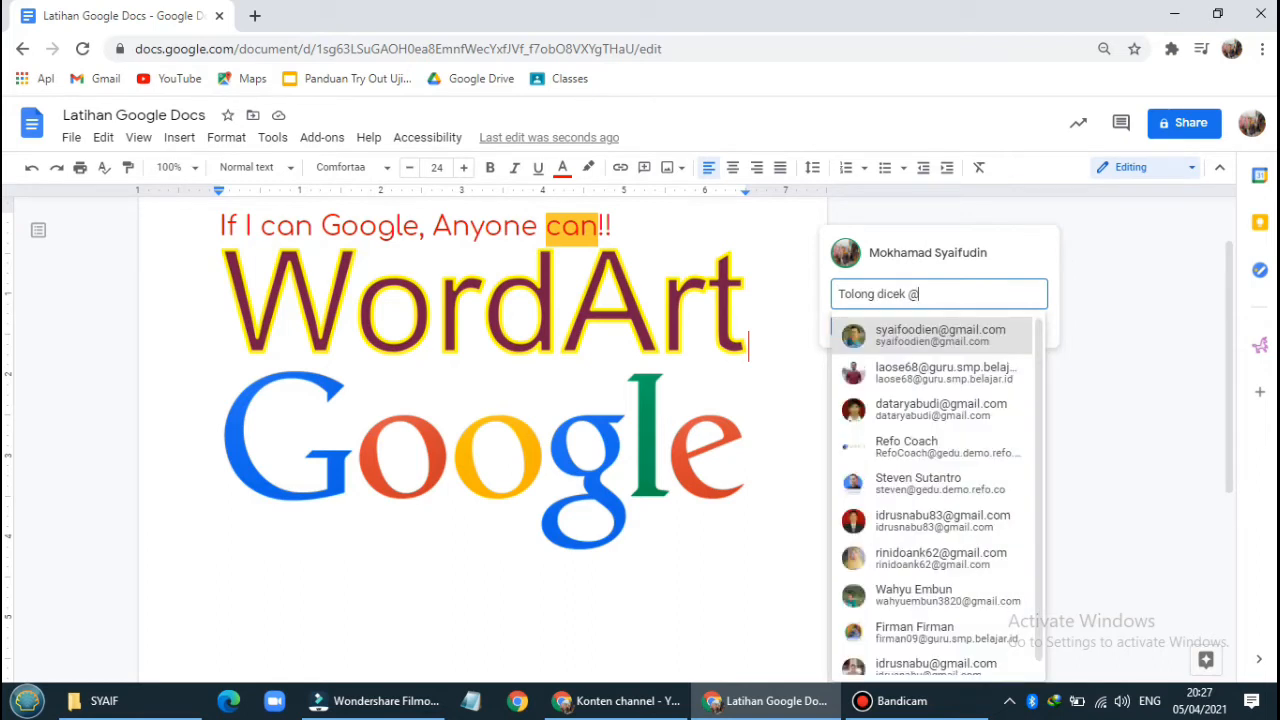
left_click_drag(1039, 480, 1039, 493)
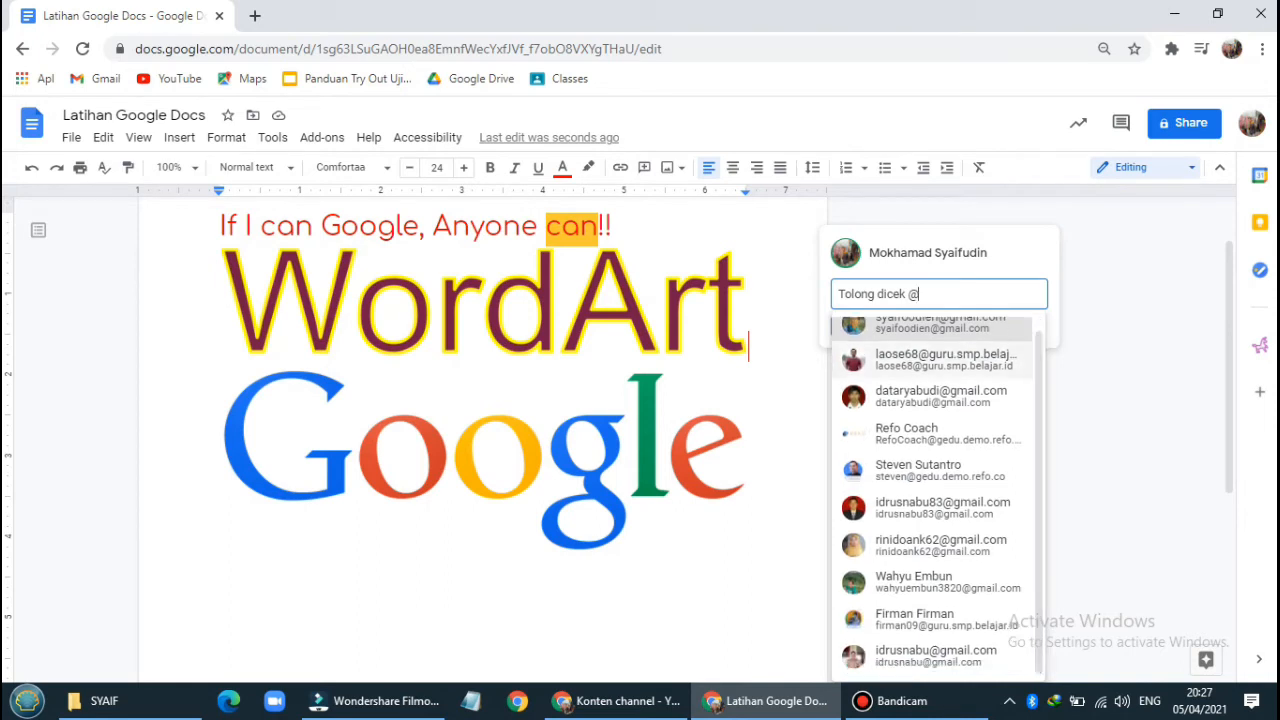
key("Return")
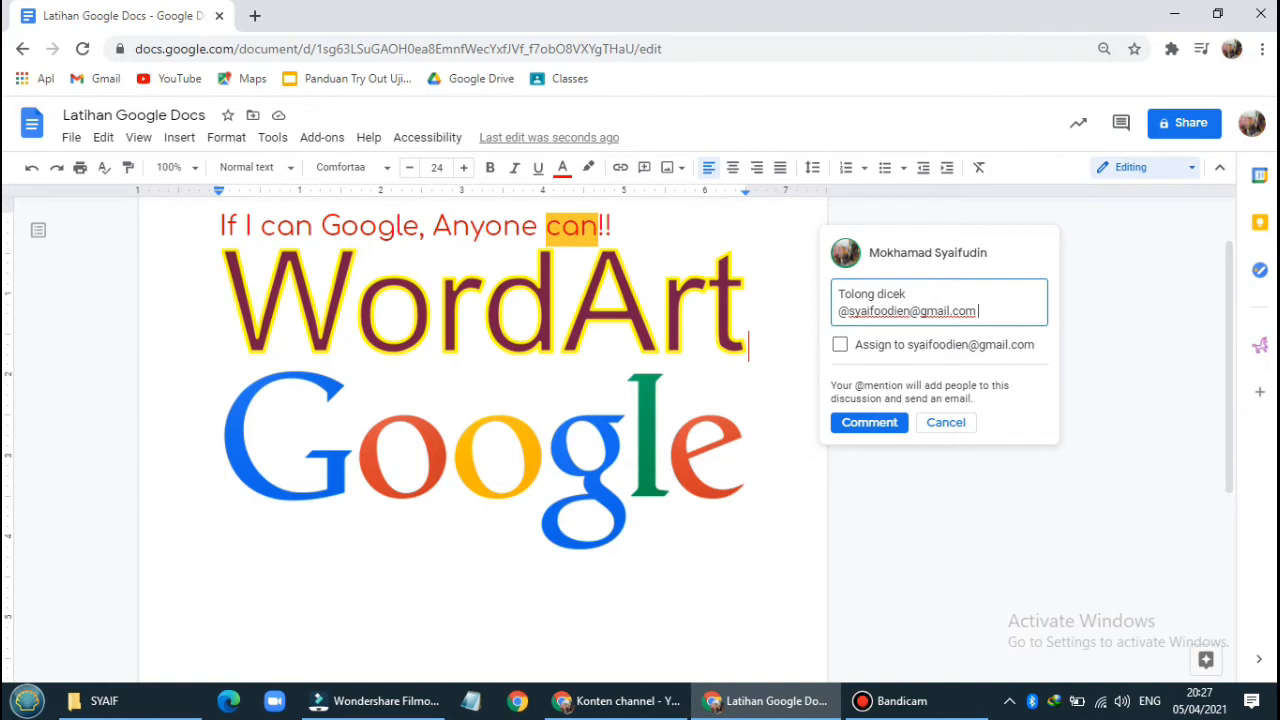
type("li")
type("l")
type("nk :")
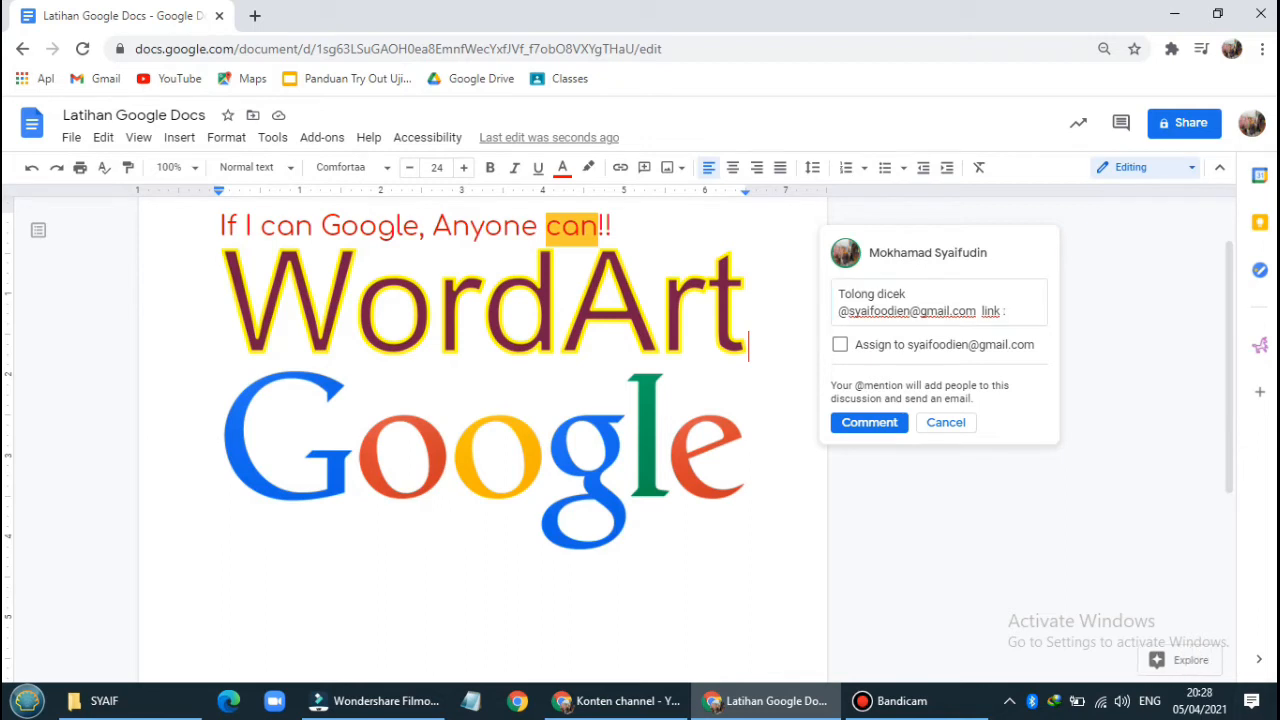
- Open Explore and check the options for the first Related Research result before returning to the document
left_click(1190, 660)
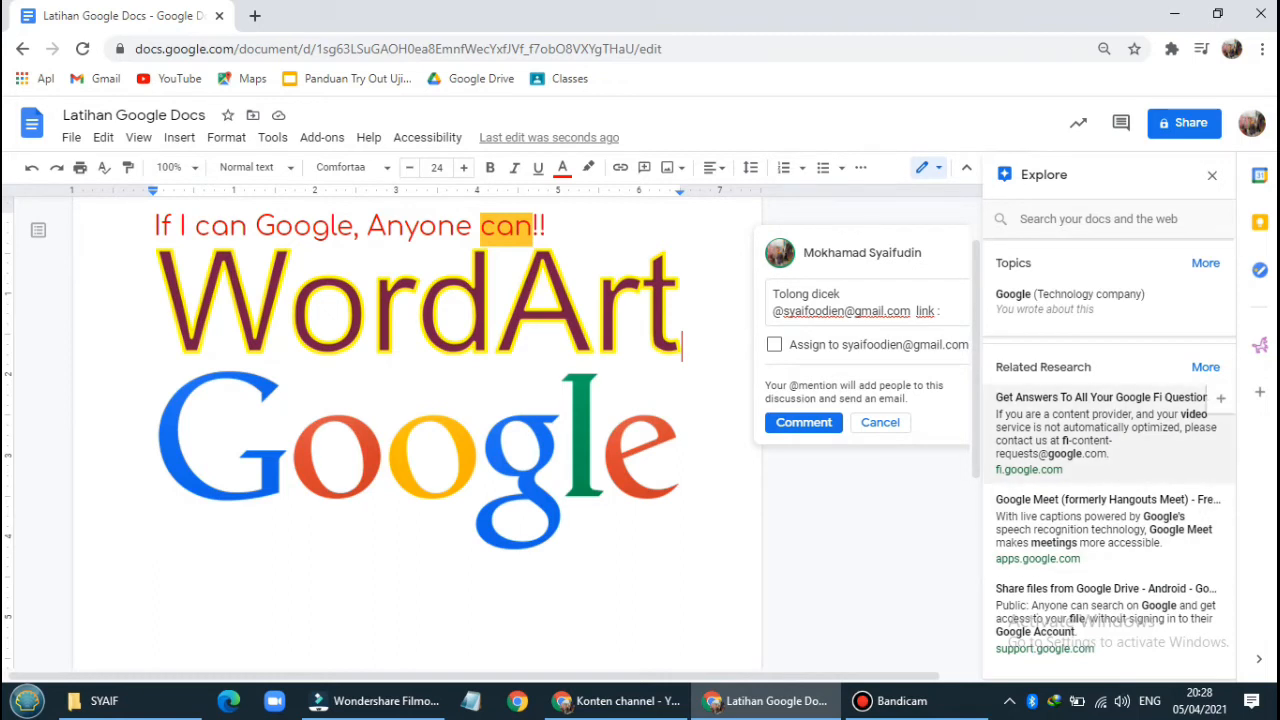
right_click(1030, 424)
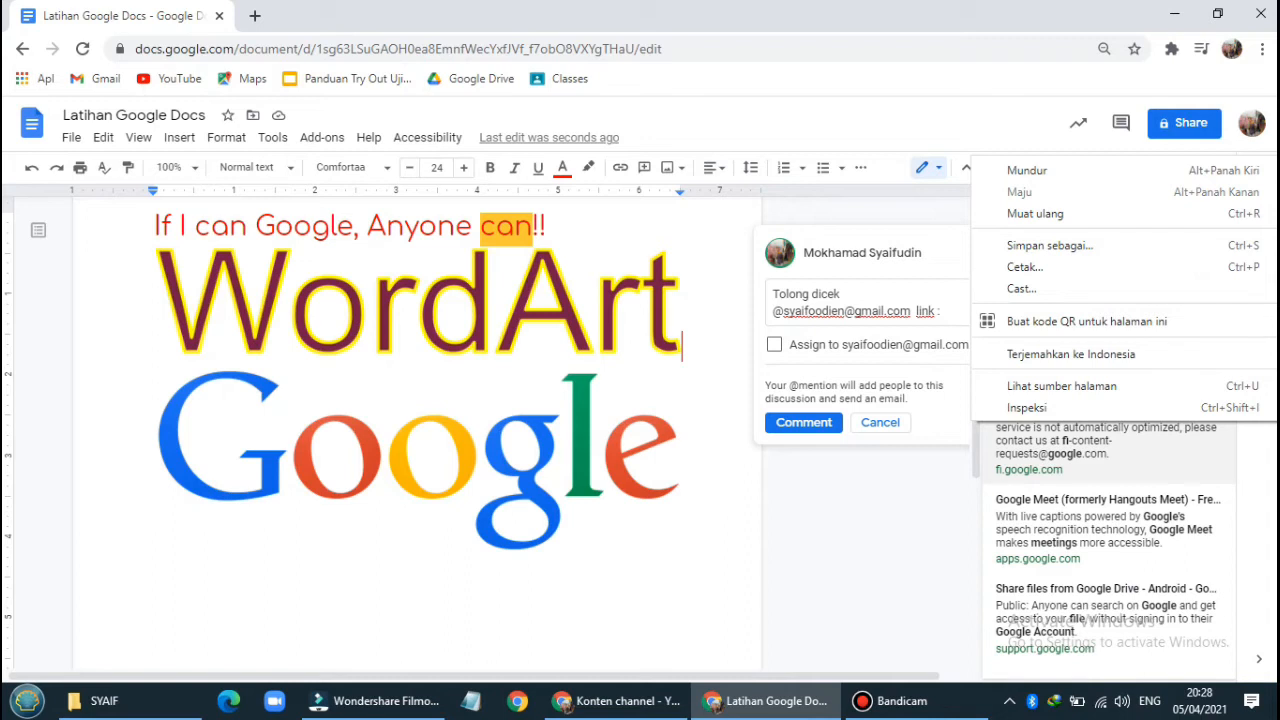
left_click(720, 480)
double_click(720, 480)
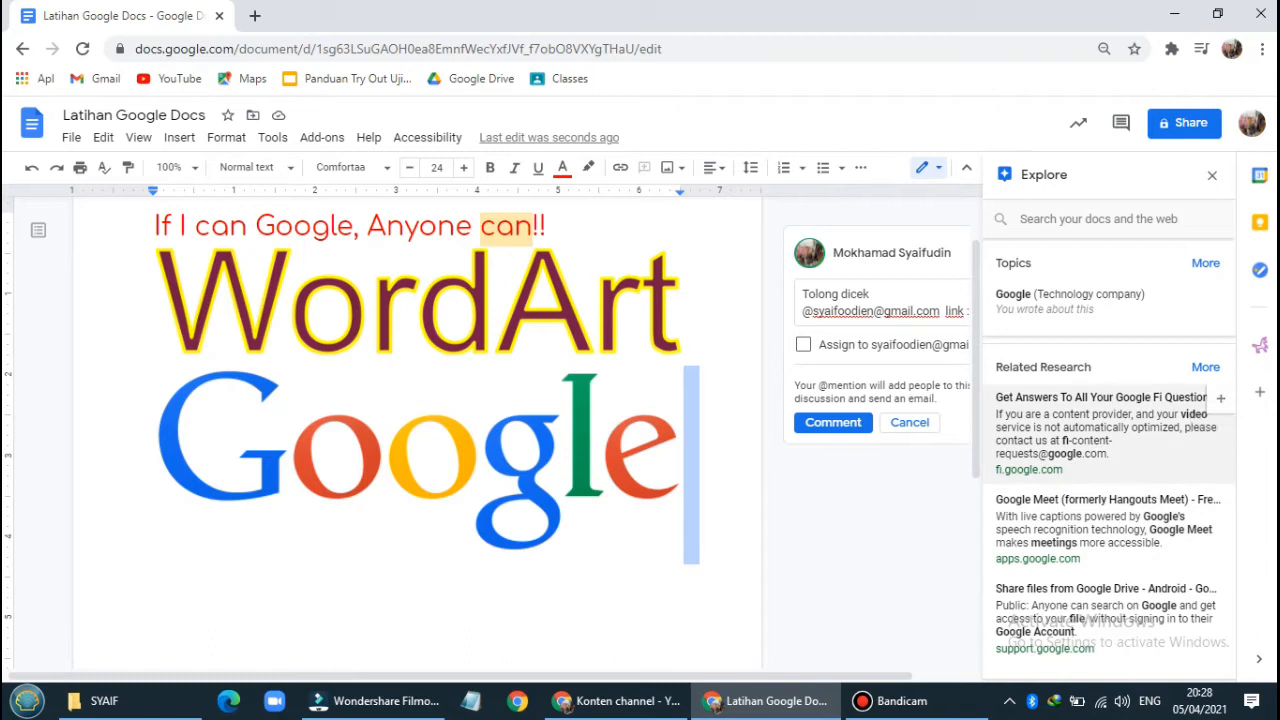
left_click(1100, 398)
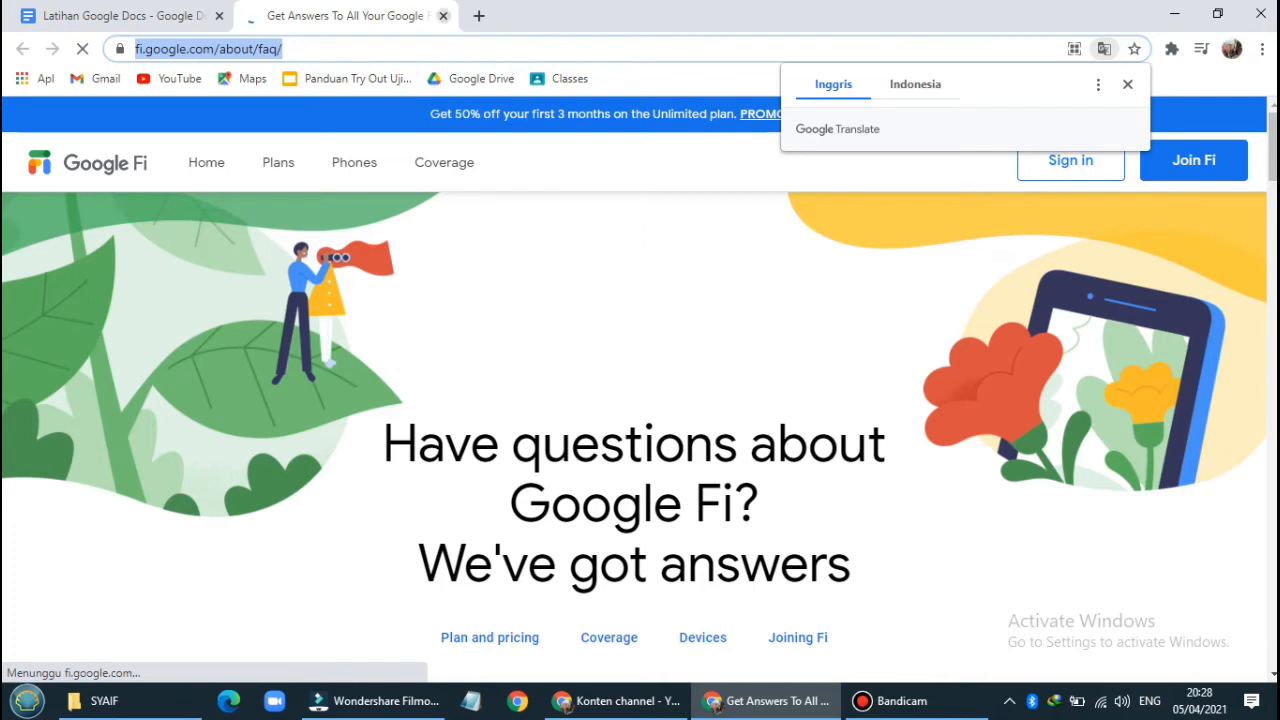
key("ctrl+w")
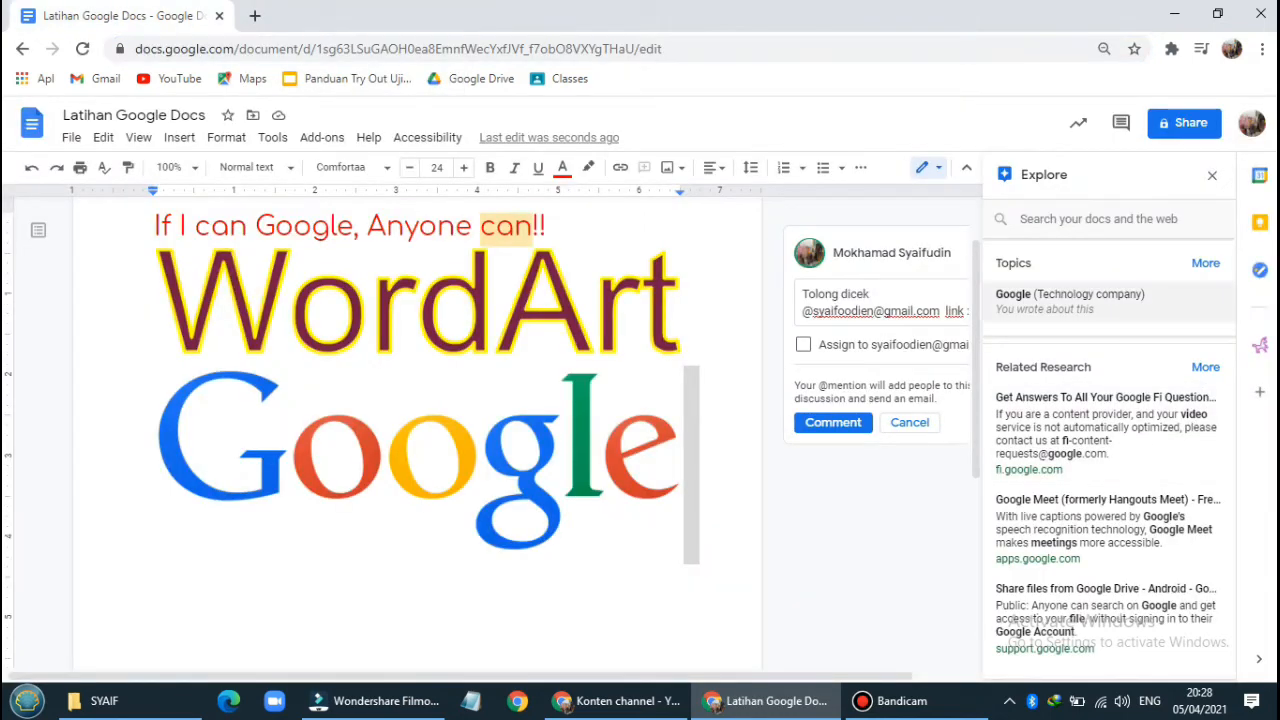
left_click(940, 311)
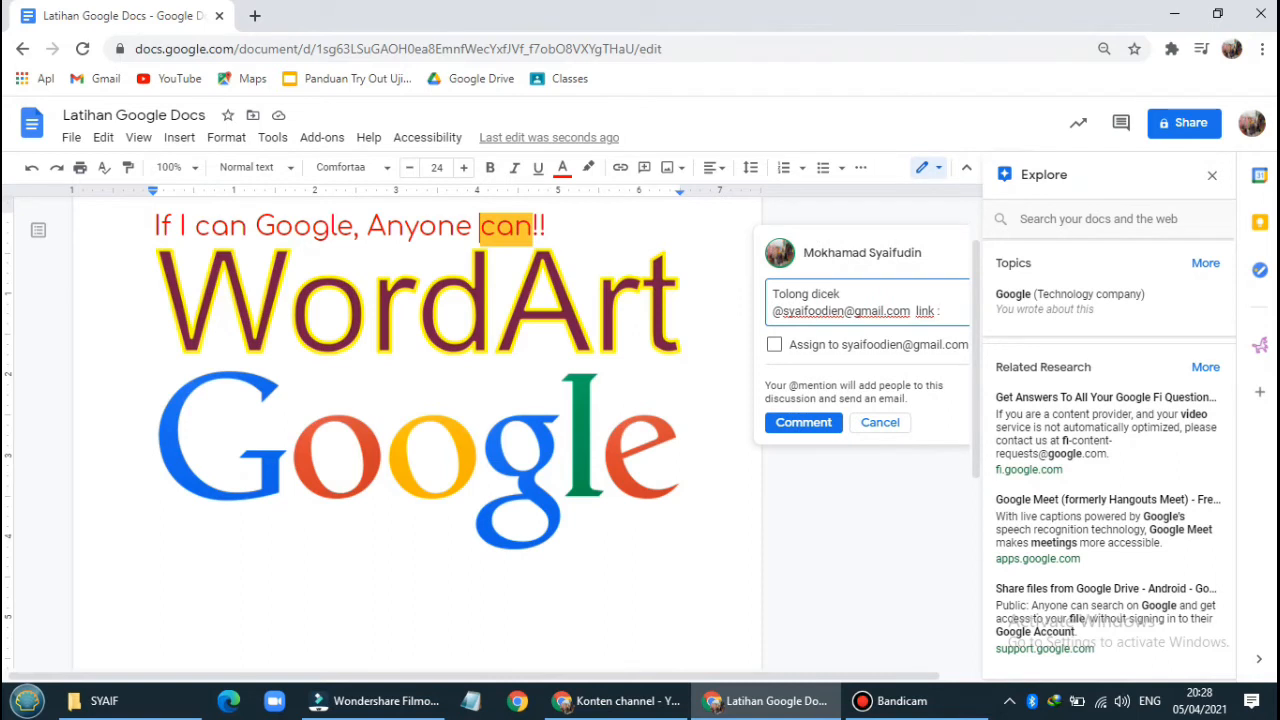
type("https://fi.google.com/about/faq/")
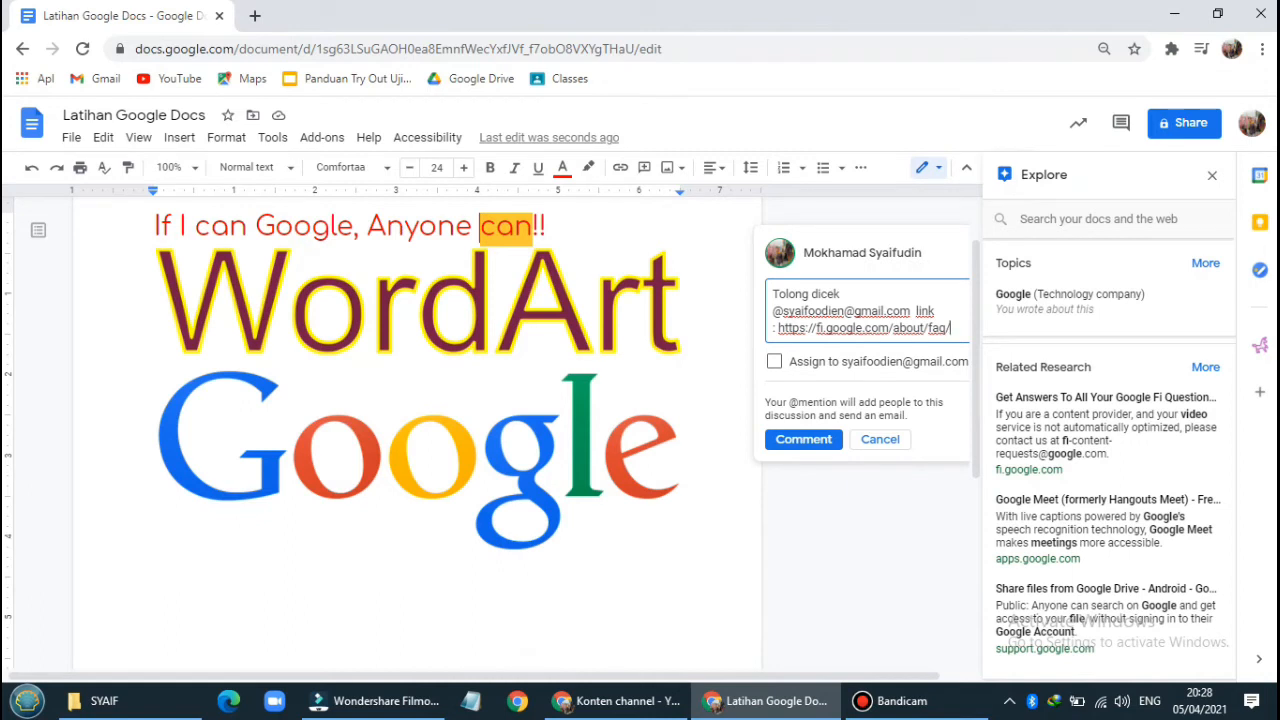
- Assign the comment to the mentioned contact, sharing the file outside the organization with Comment access, and close Explore
left_click(774, 362)
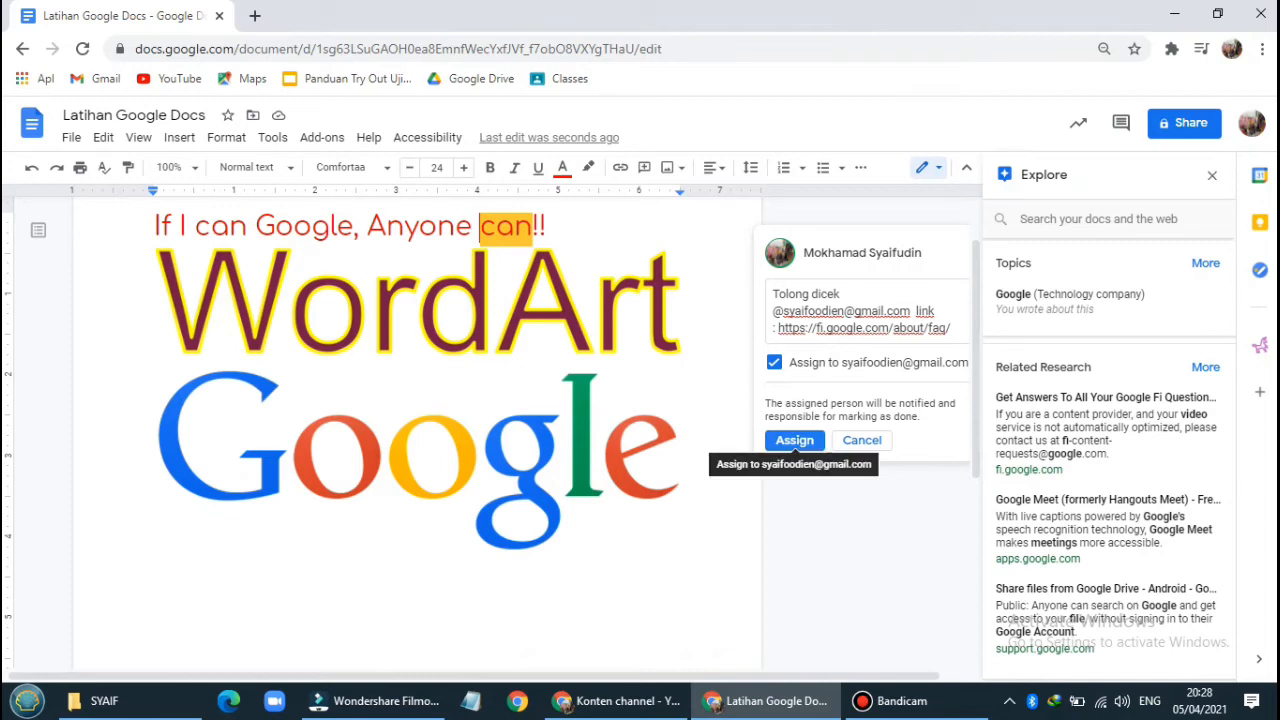
left_click(795, 441)
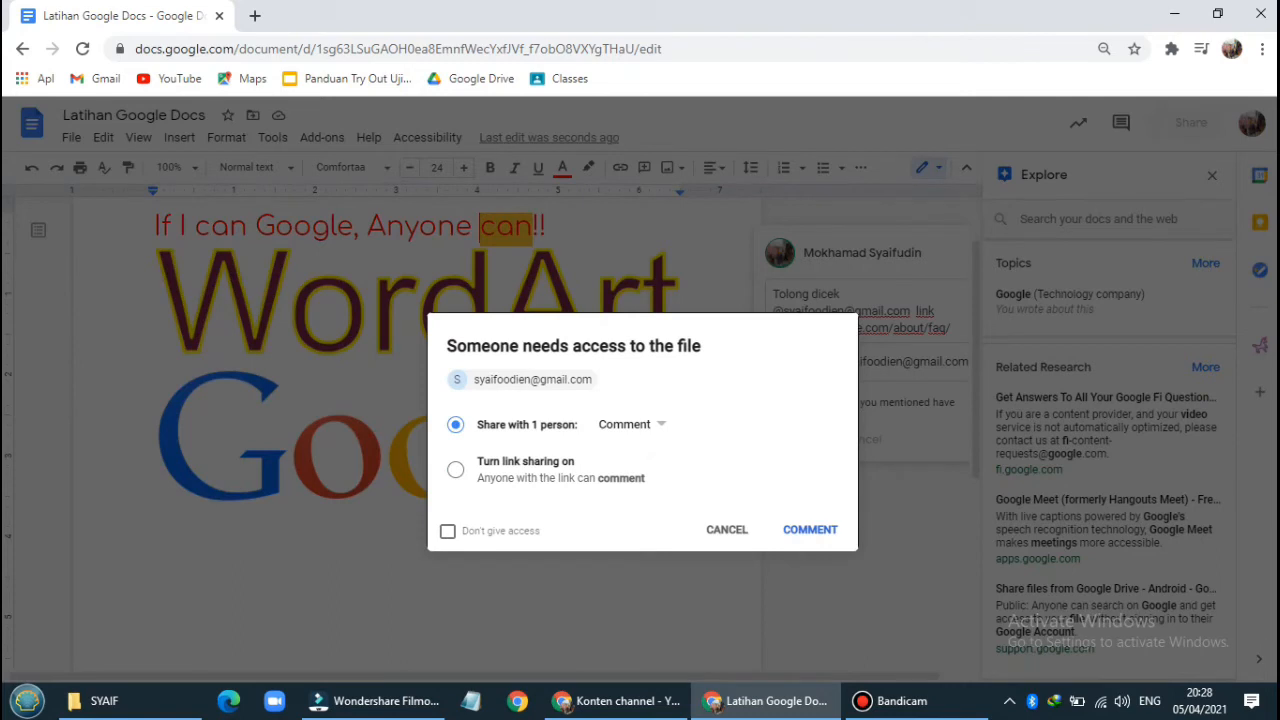
left_click(628, 424)
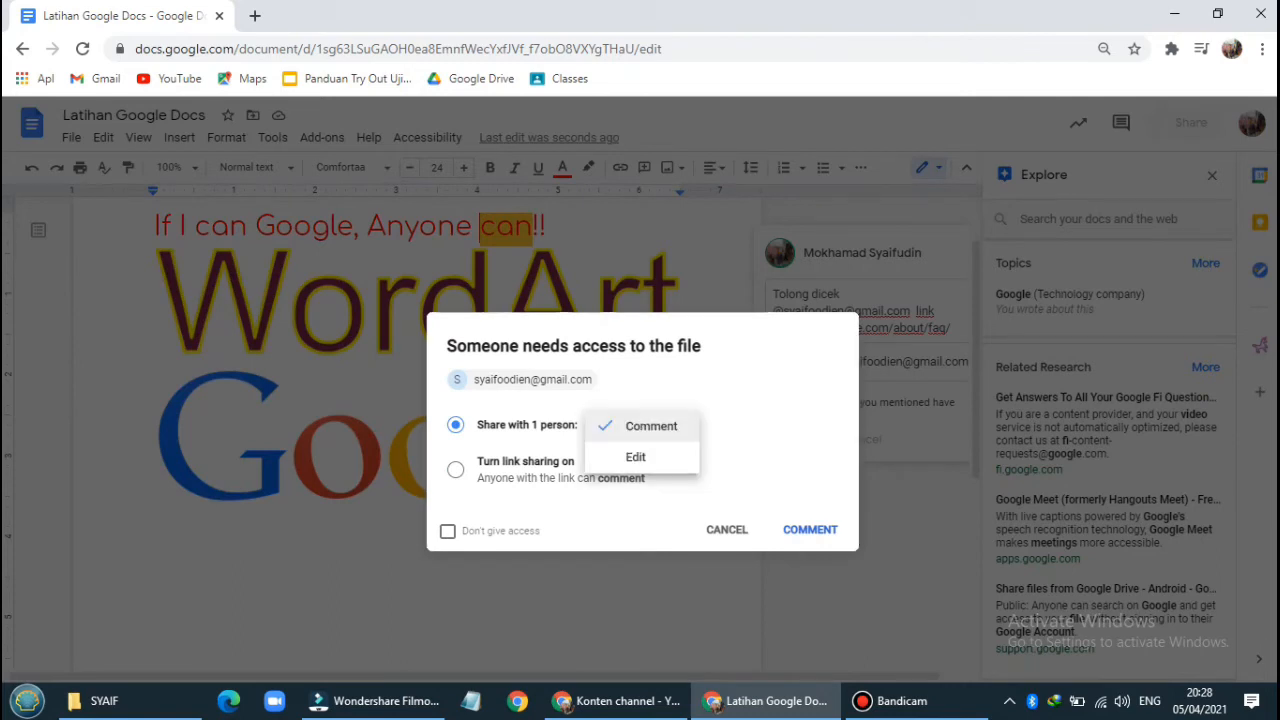
left_click(654, 426)
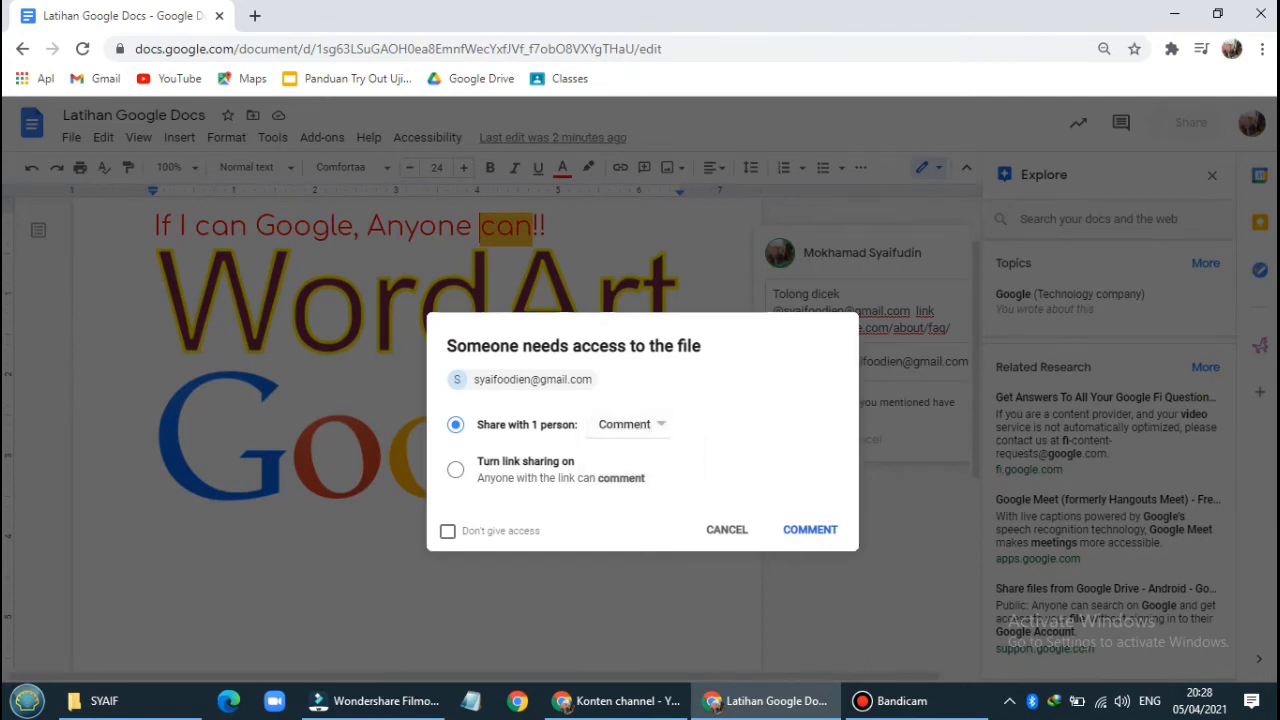
left_click(810, 529)
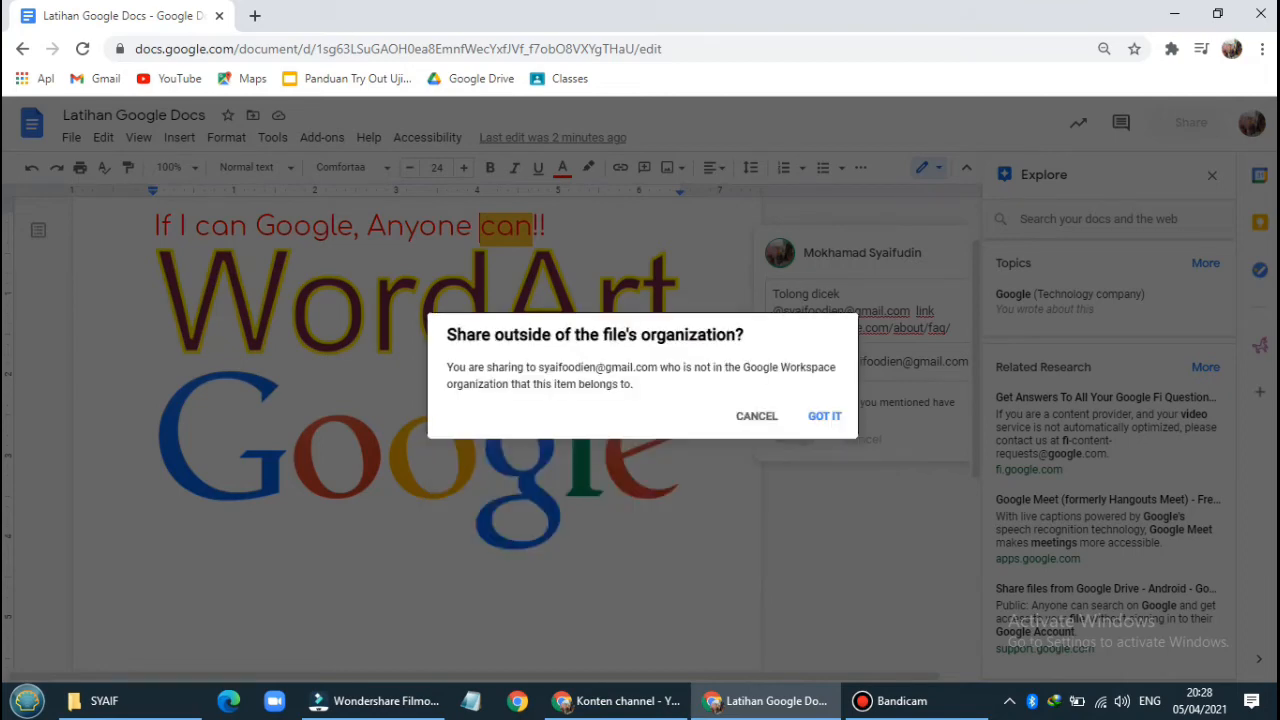
left_click(824, 416)
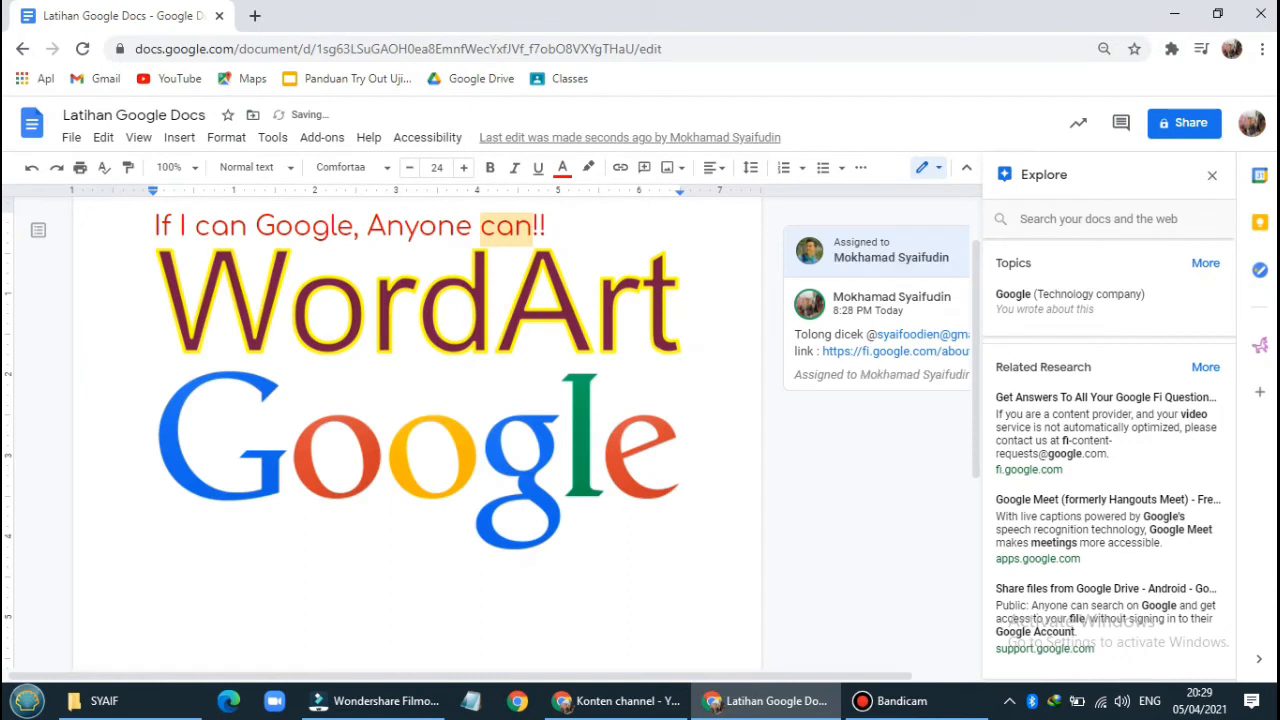
left_click(1212, 175)
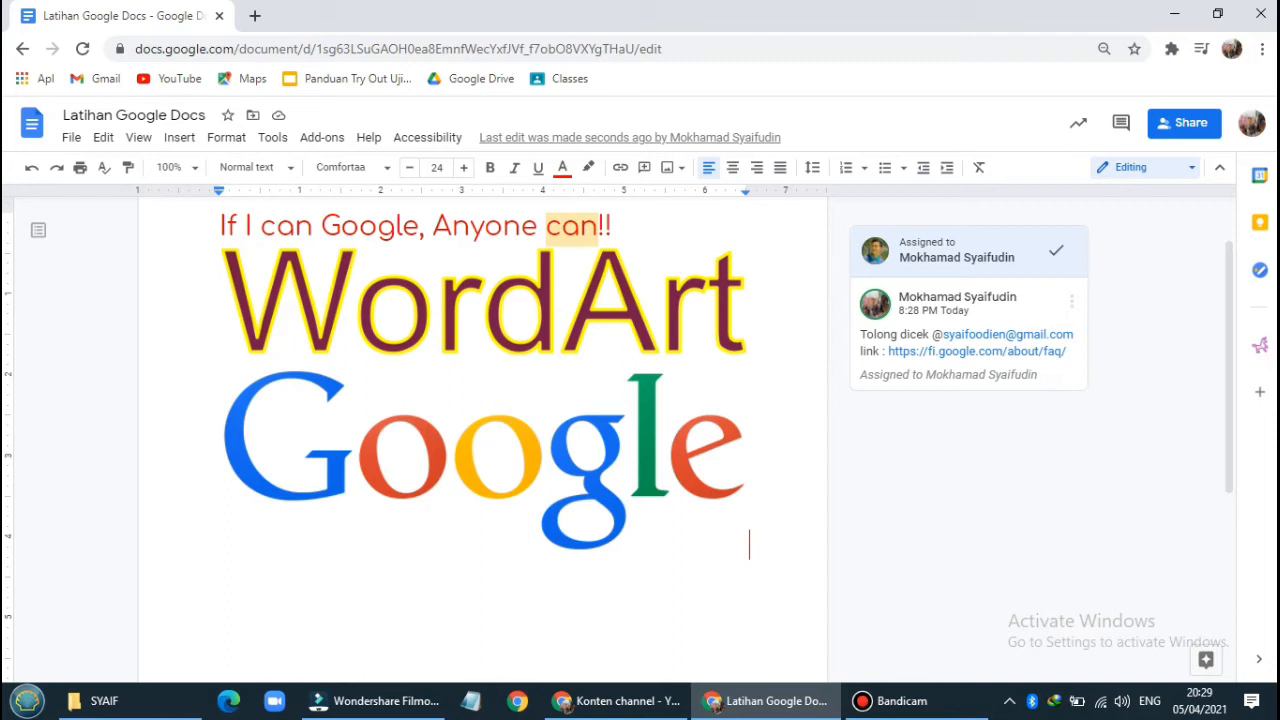
- Download the document in Microsoft Word (.docx) format
left_click(71, 137)
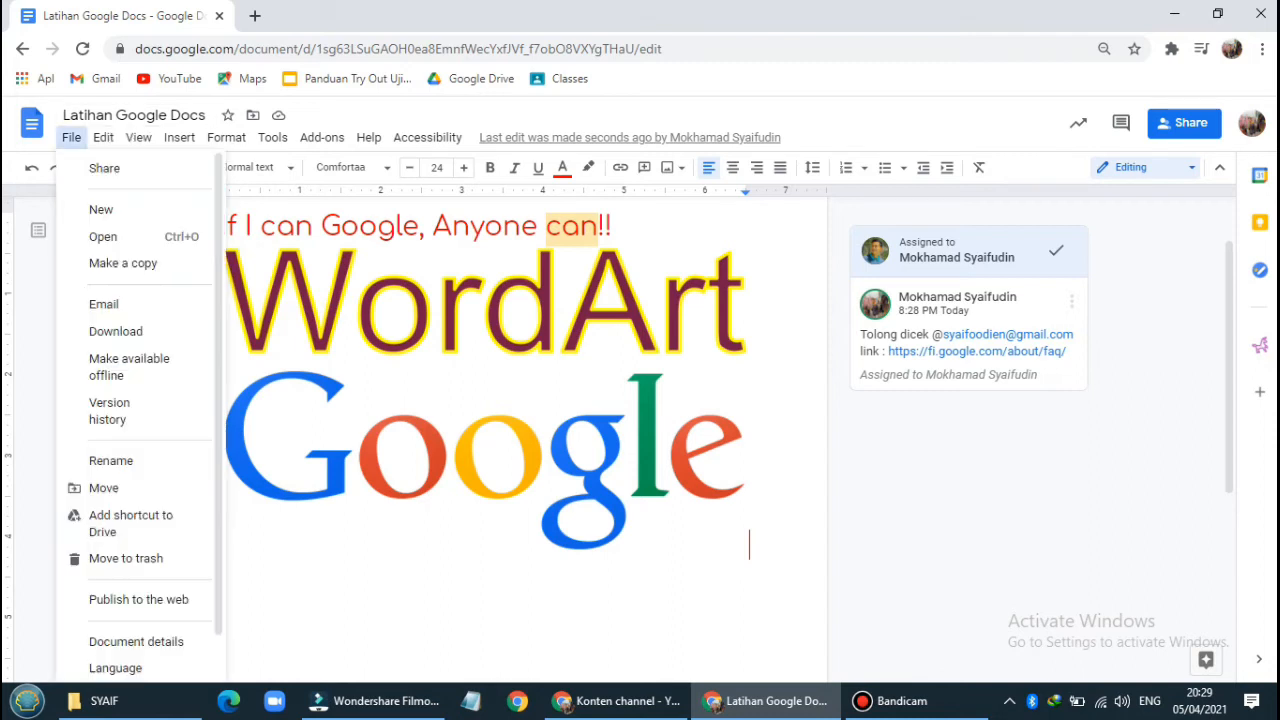
left_click(71, 137)
left_click(71, 137)
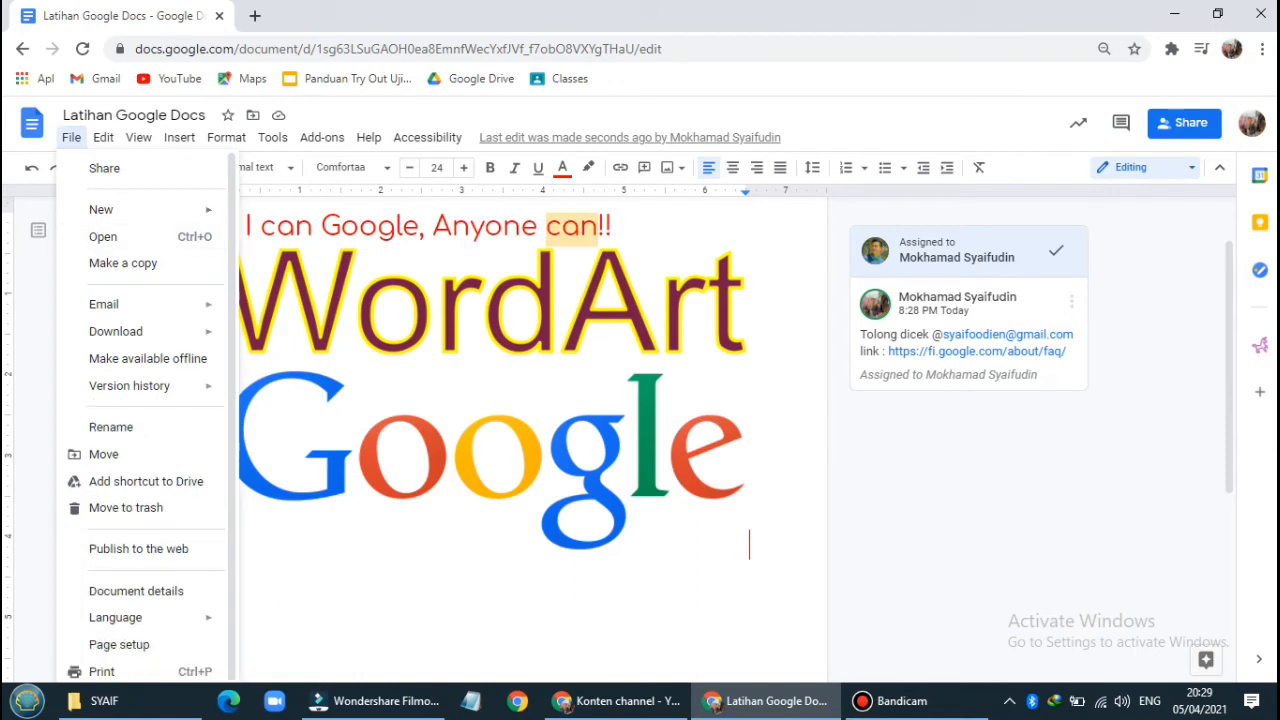
mouse_move(118, 332)
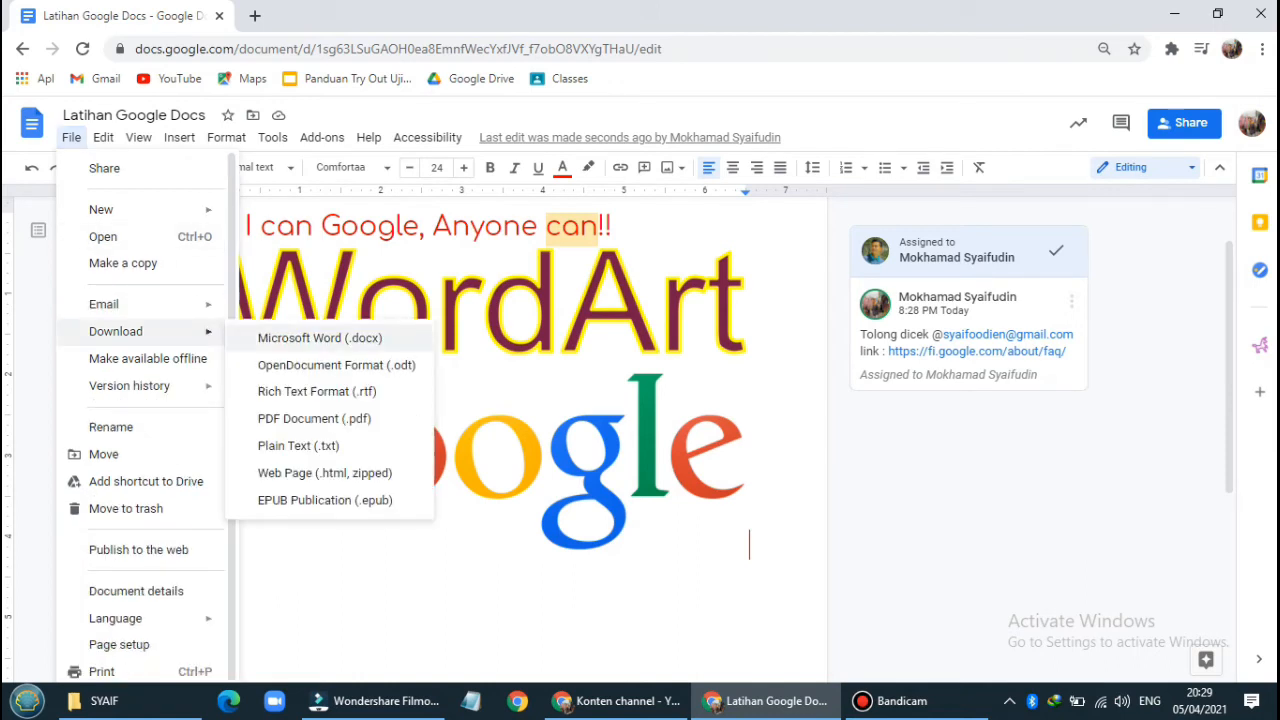
left_click(320, 338)
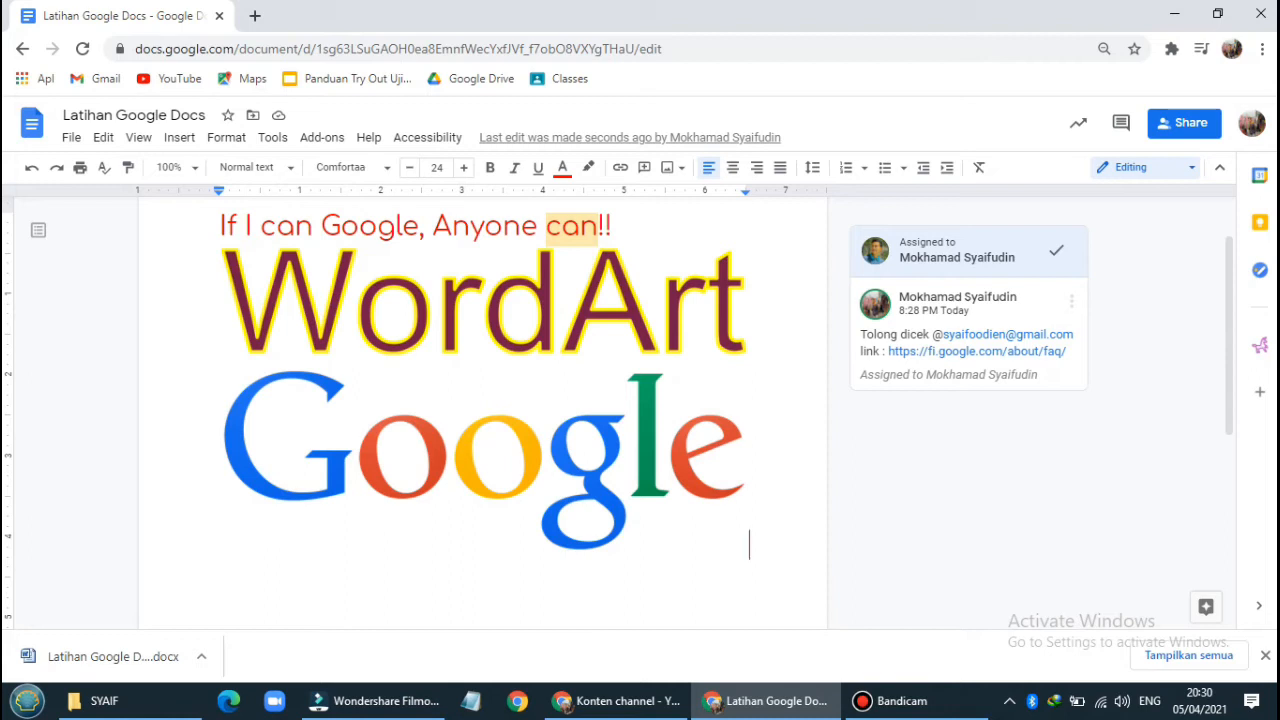
- Add an empty line below the Google image and a page header containing the author's full name
key("Return")
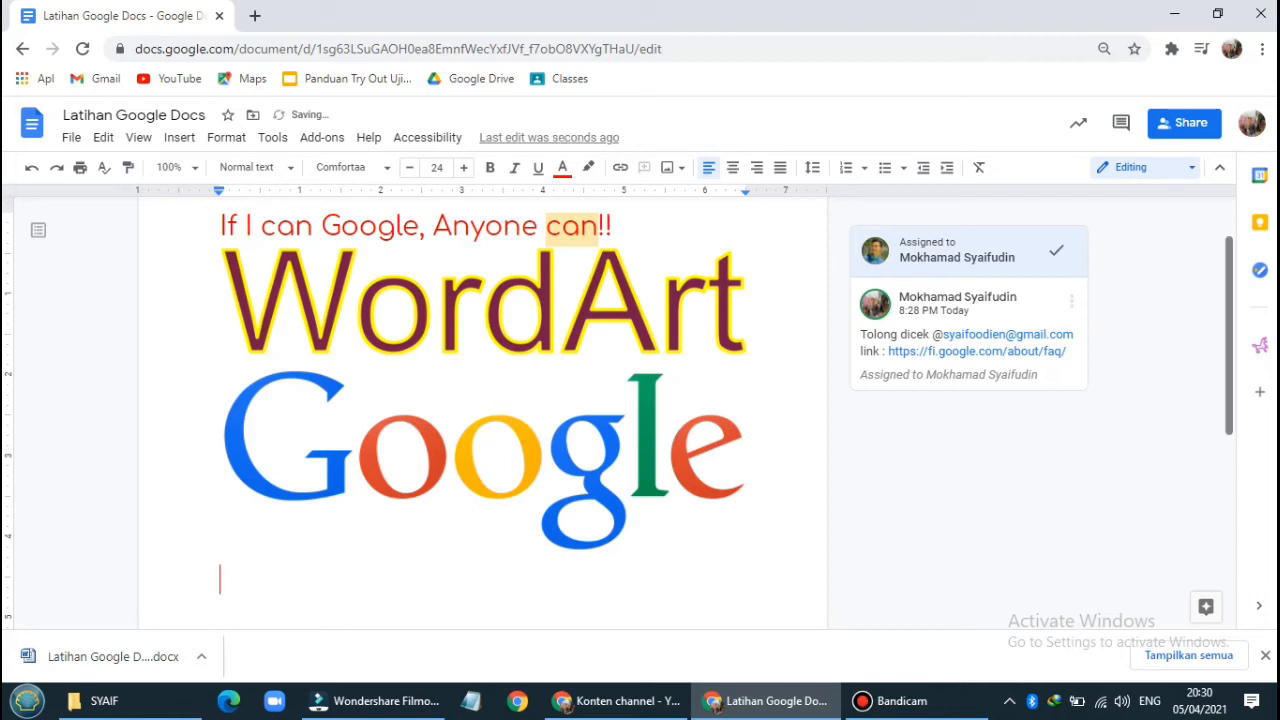
scroll(480, 420, "up", 1)
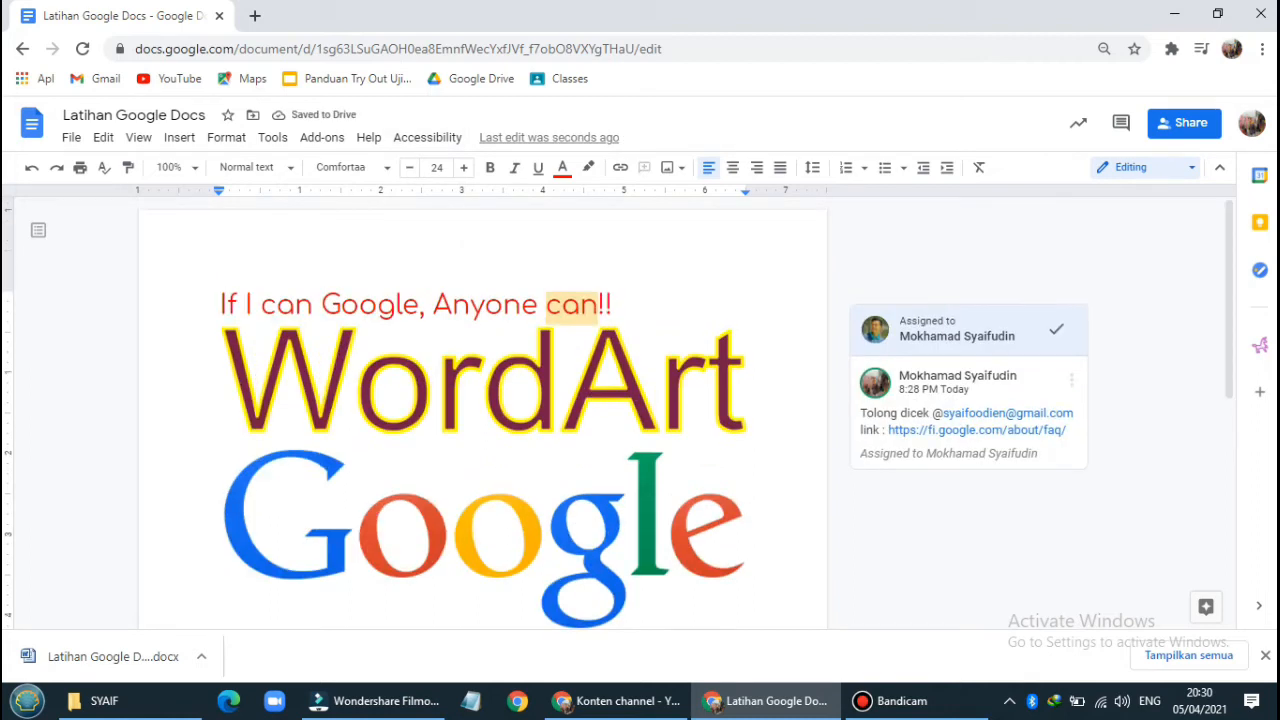
left_click(179, 137)
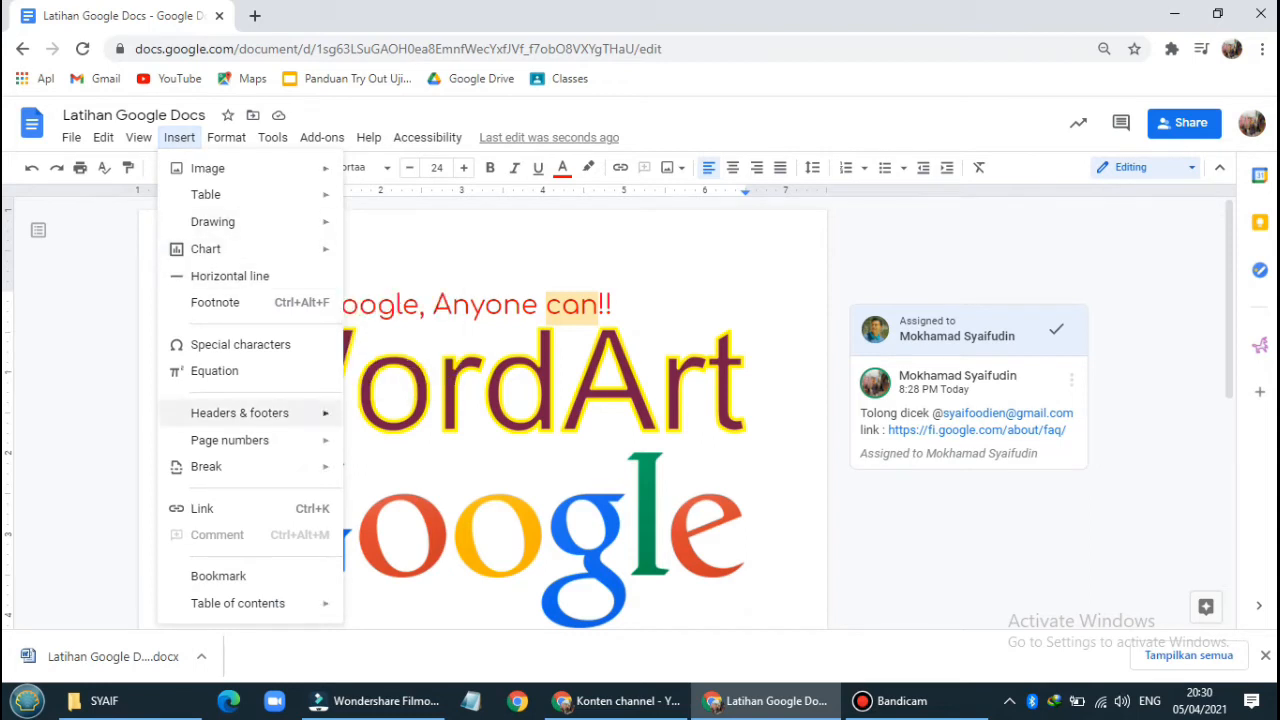
mouse_move(240, 413)
left_click(394, 418)
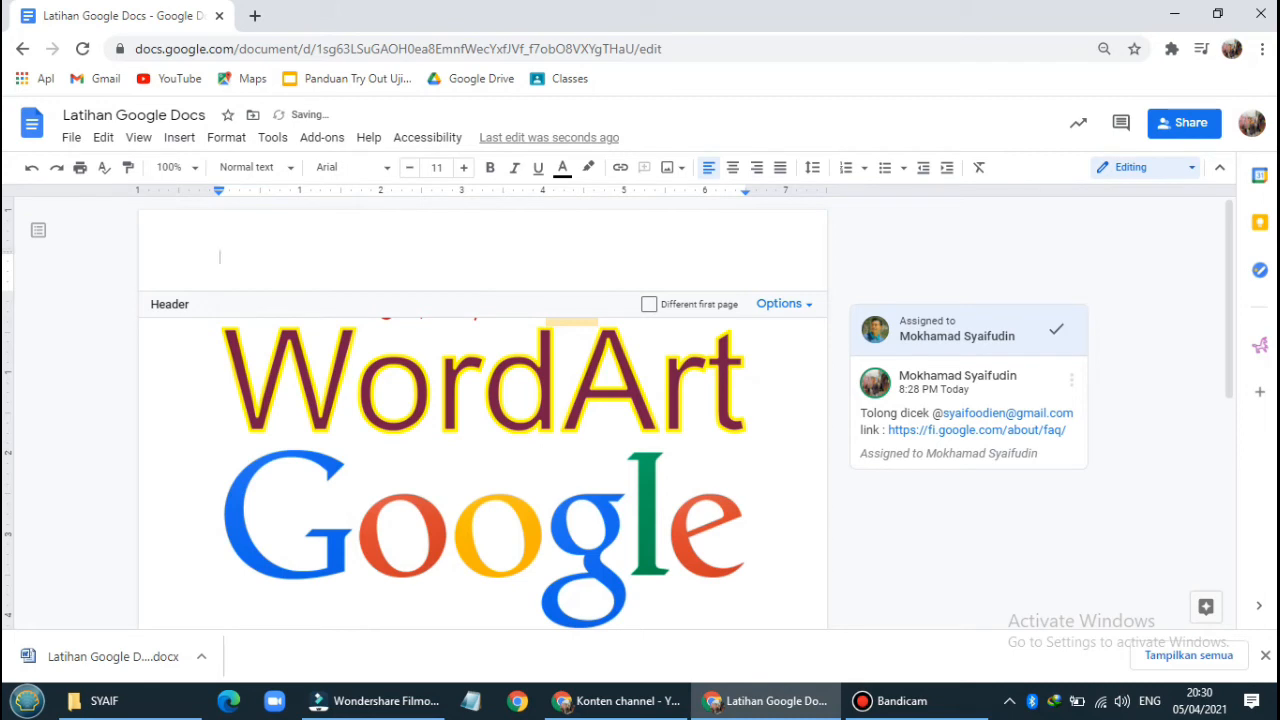
type("Mokhamad Syaifudin")
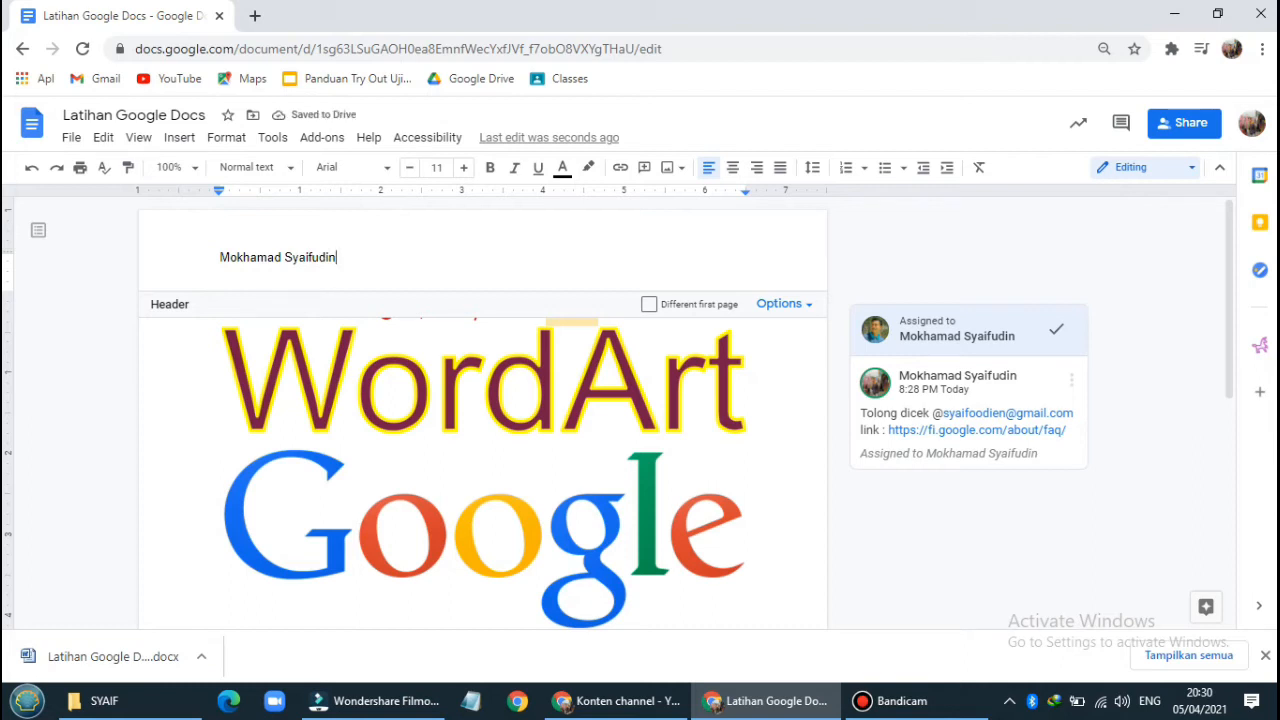
- Add page numbers in the header beginning on the second page, and look over the page
left_click(179, 137)
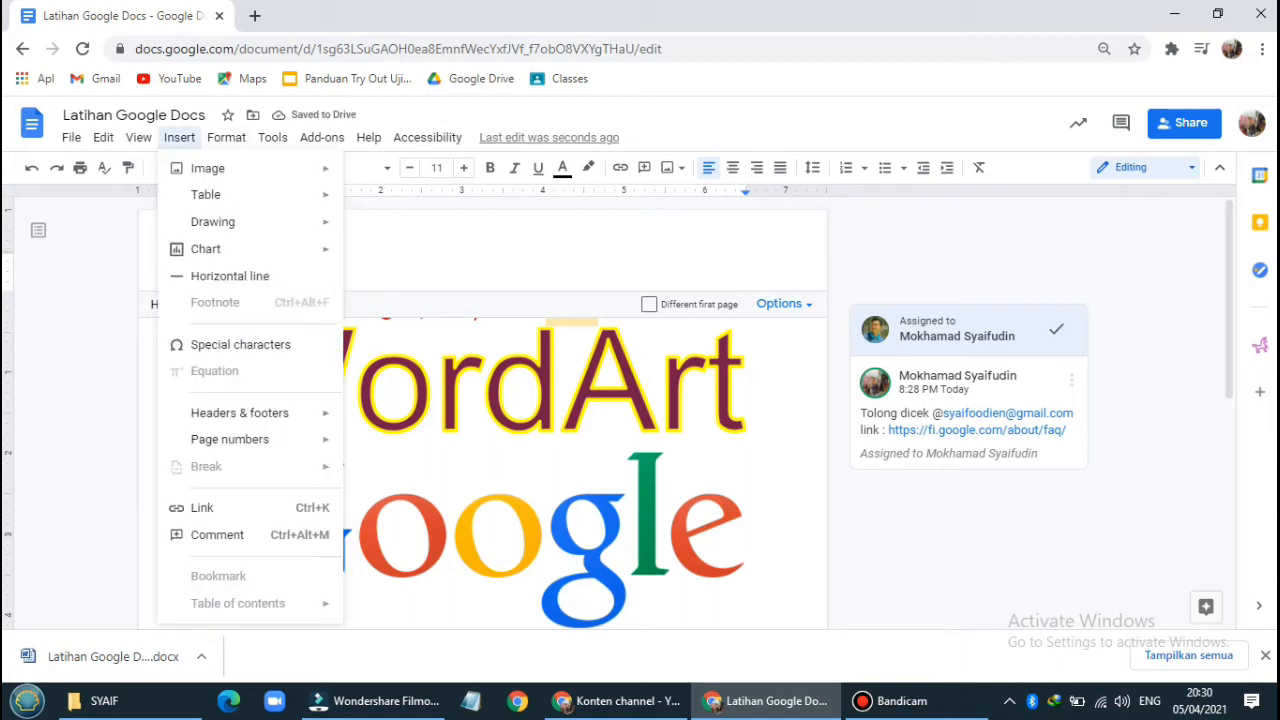
mouse_move(240, 440)
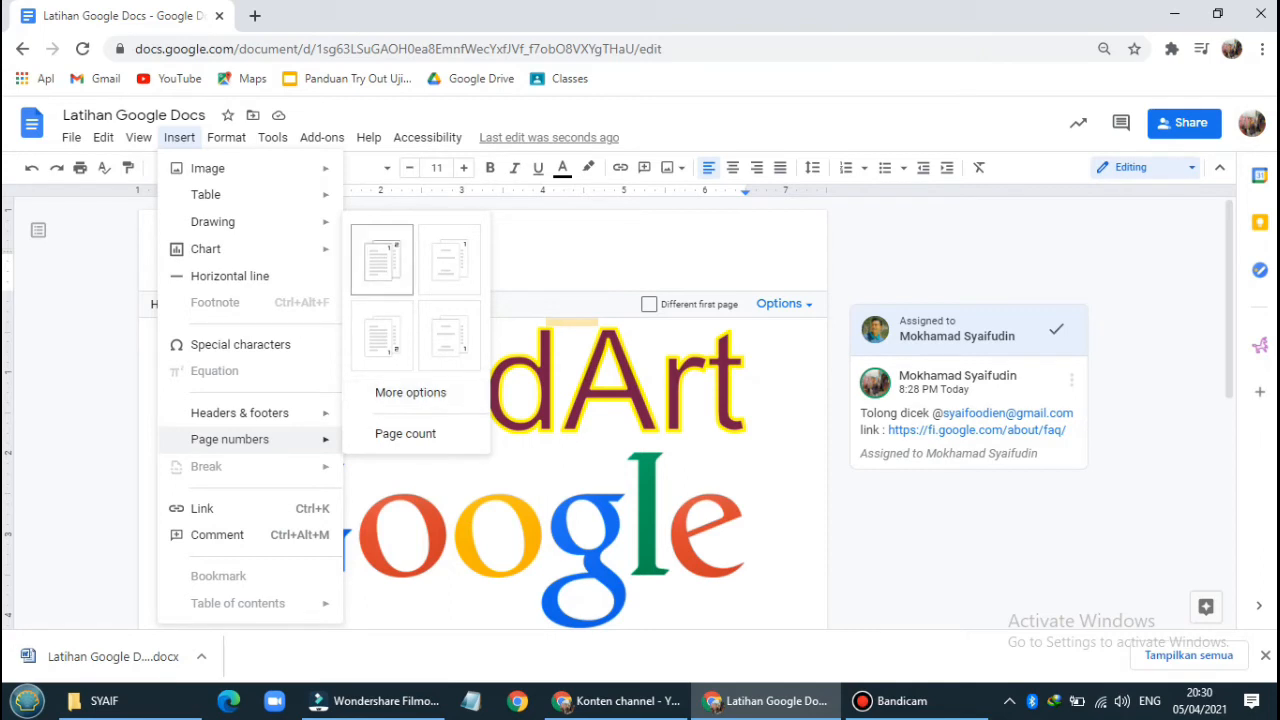
left_click(449, 260)
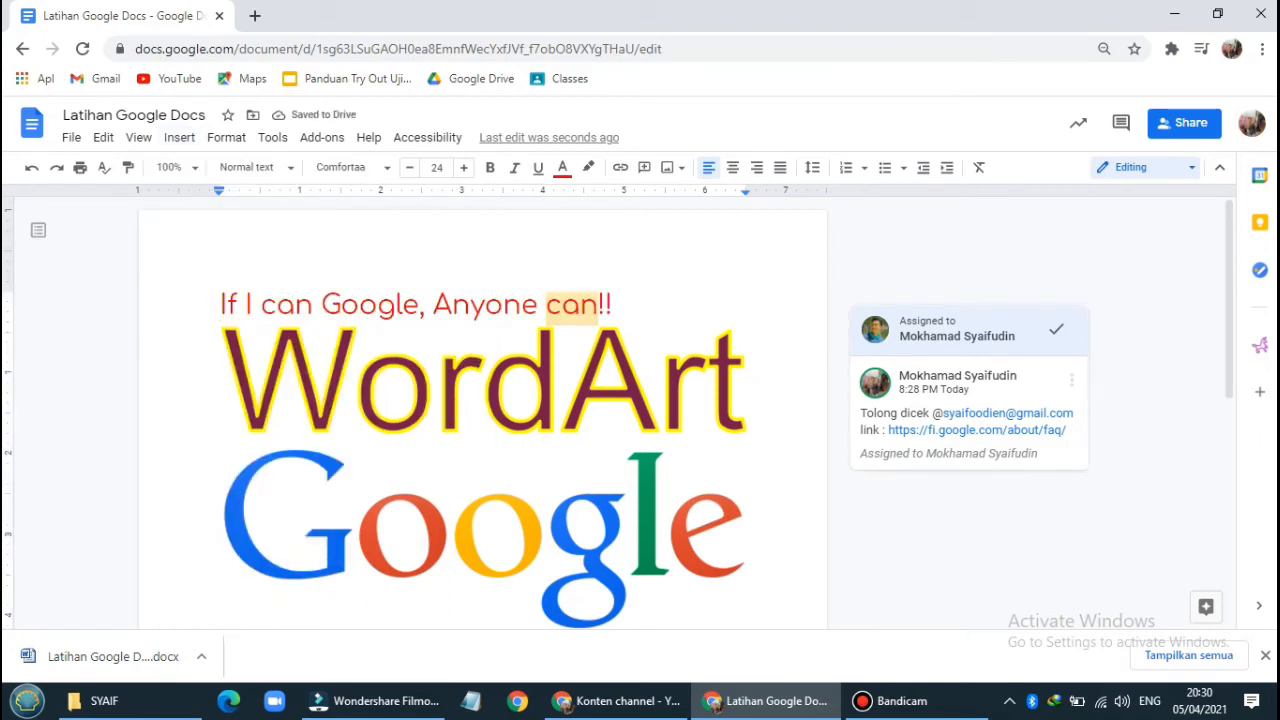
scroll(480, 410, "down", 5)
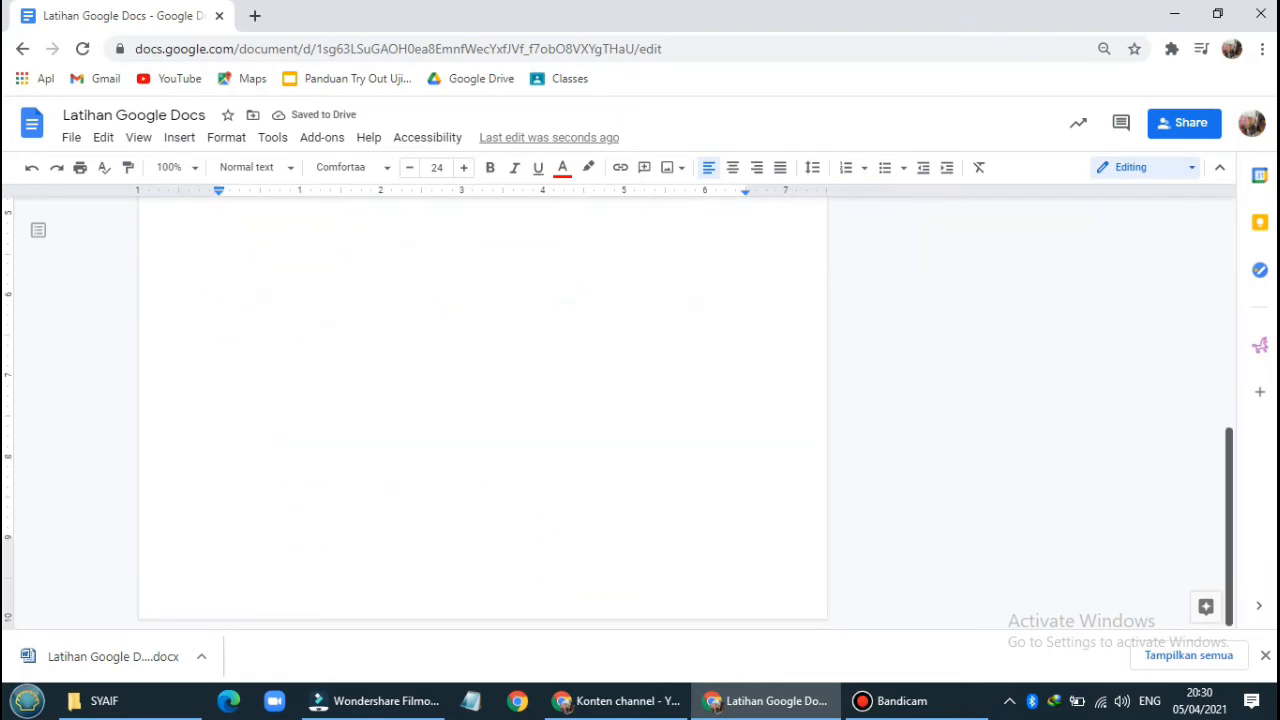
scroll(480, 410, "up", 5)
- Change the header page numbering to begin on the first page and return to the document body
left_click(614, 306)
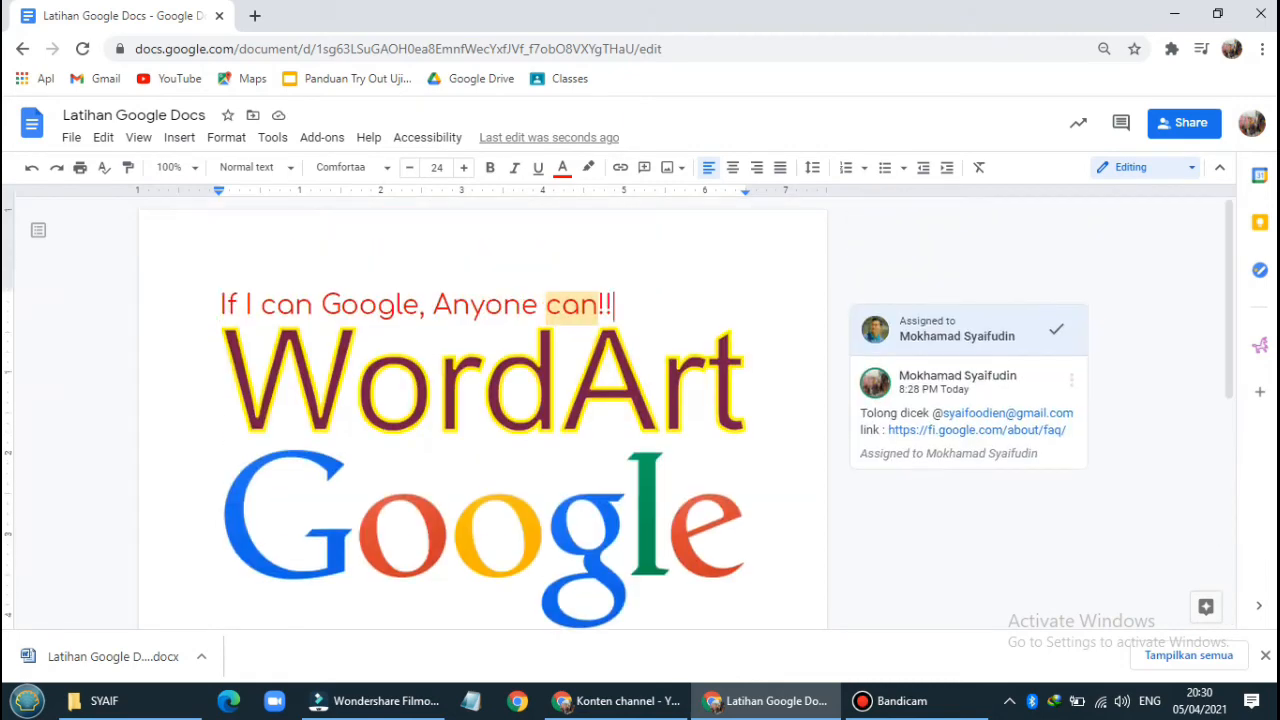
left_click(179, 137)
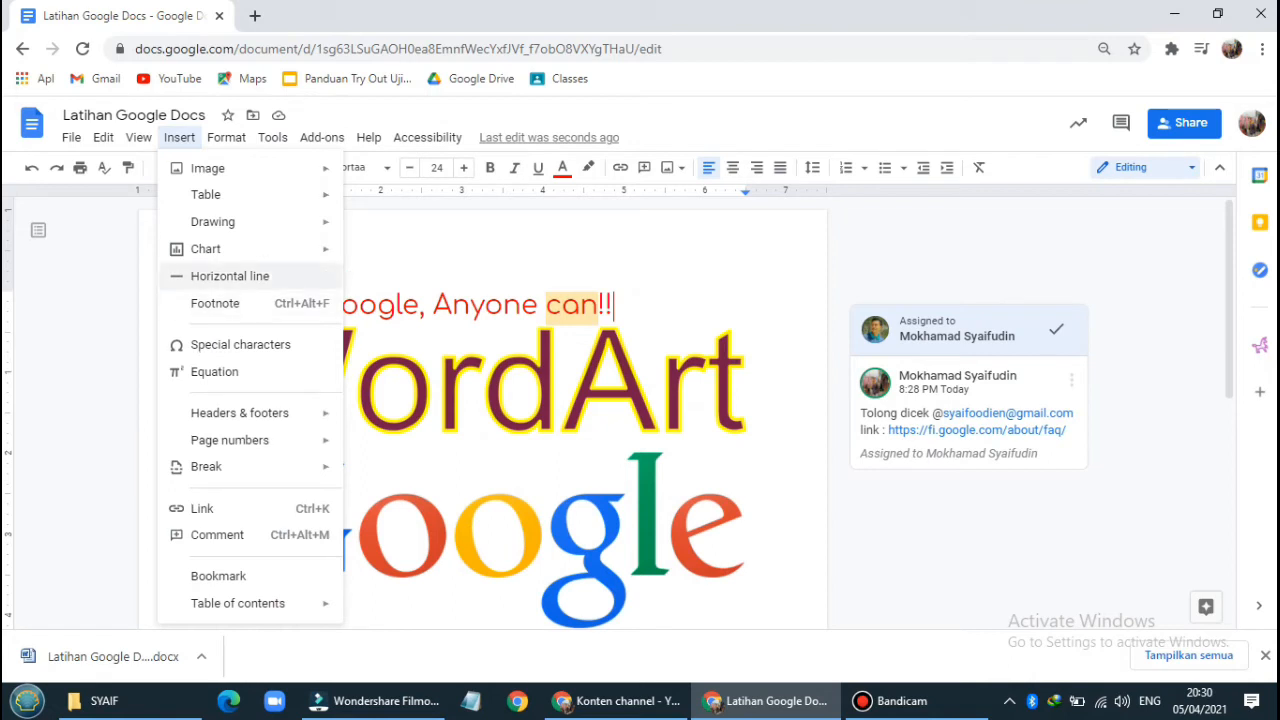
mouse_move(230, 440)
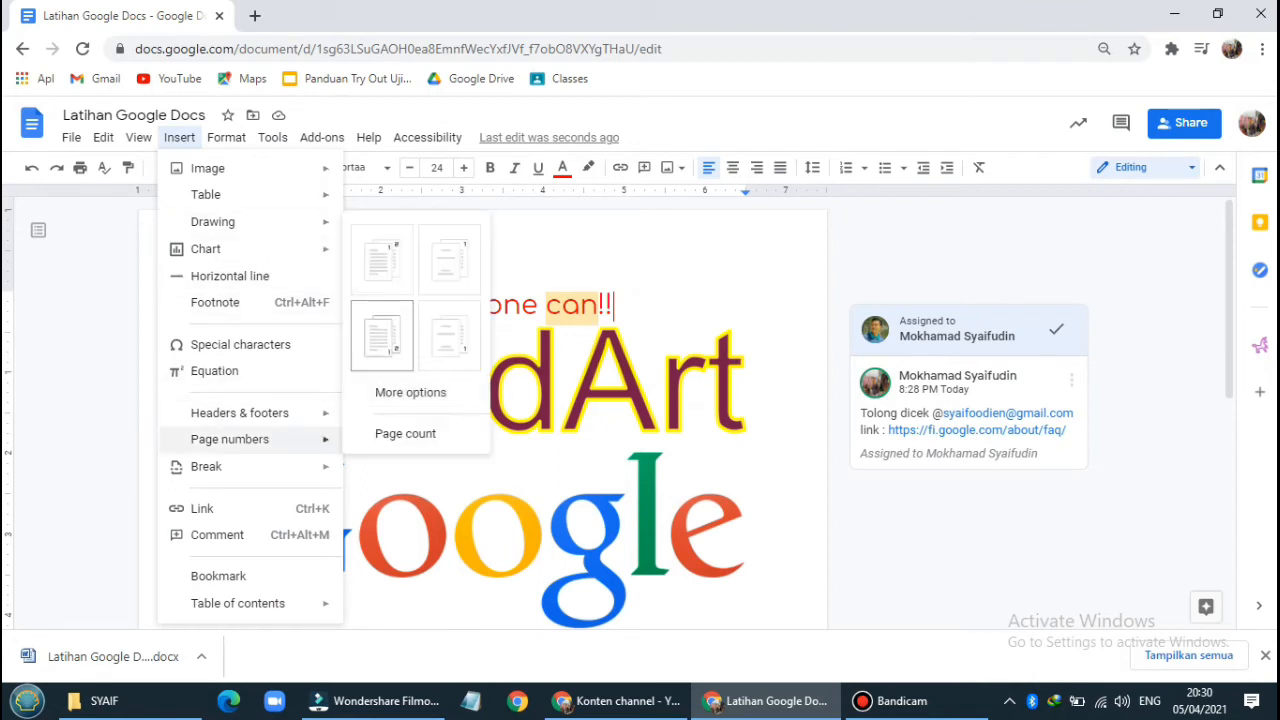
left_click(381, 258)
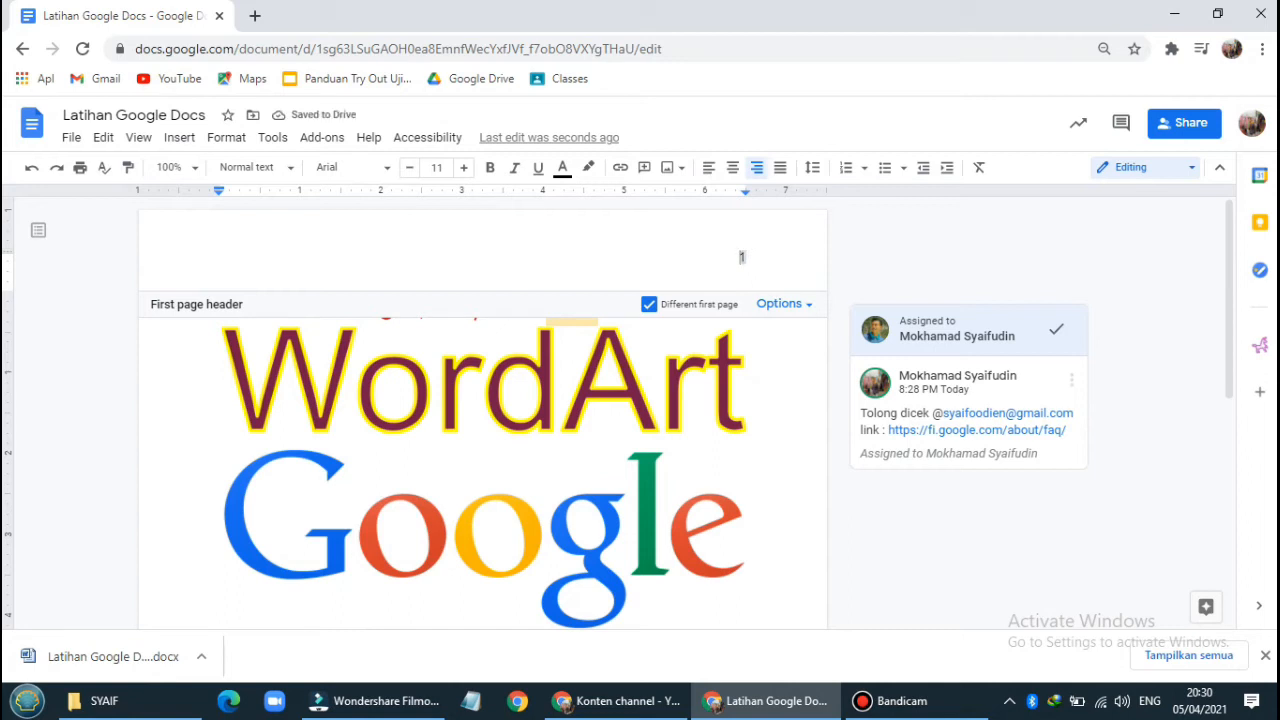
double_click(757, 386)
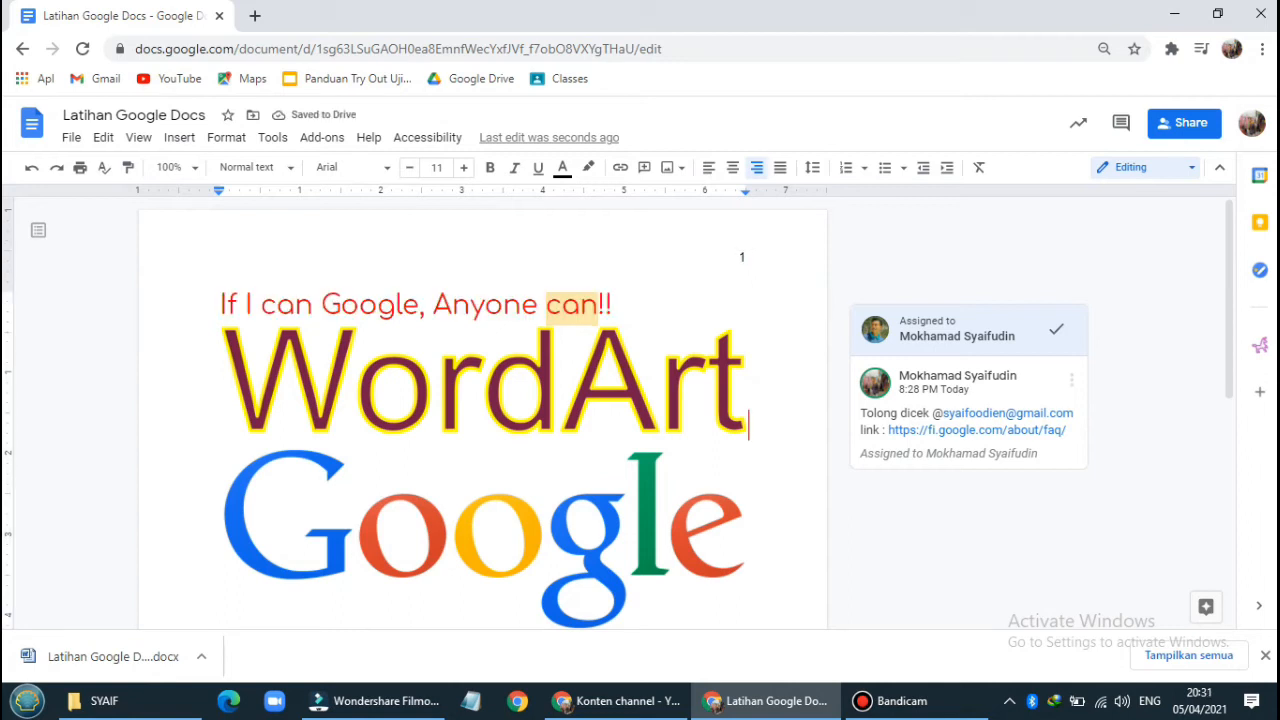
- View the version history, expand the detailed versions of the current version, and preview the April 5, 8:32 PM version
left_click(616, 305)
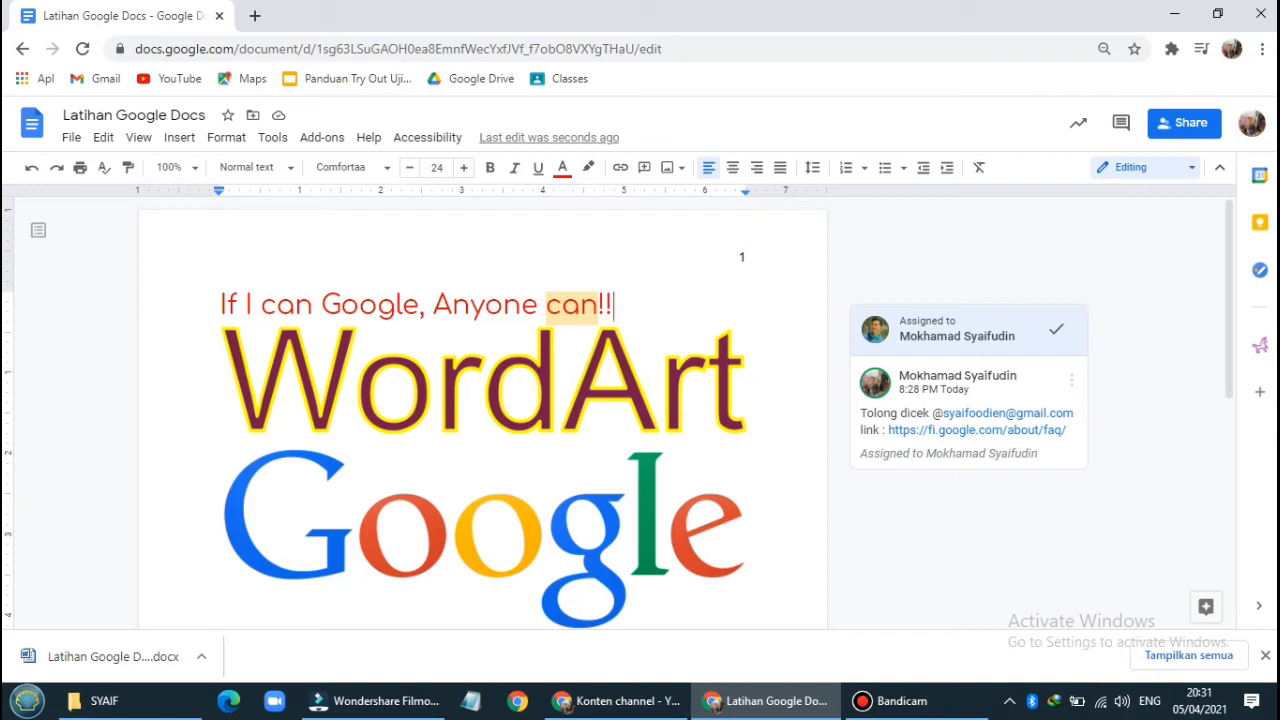
left_click(342, 306)
left_click(72, 138)
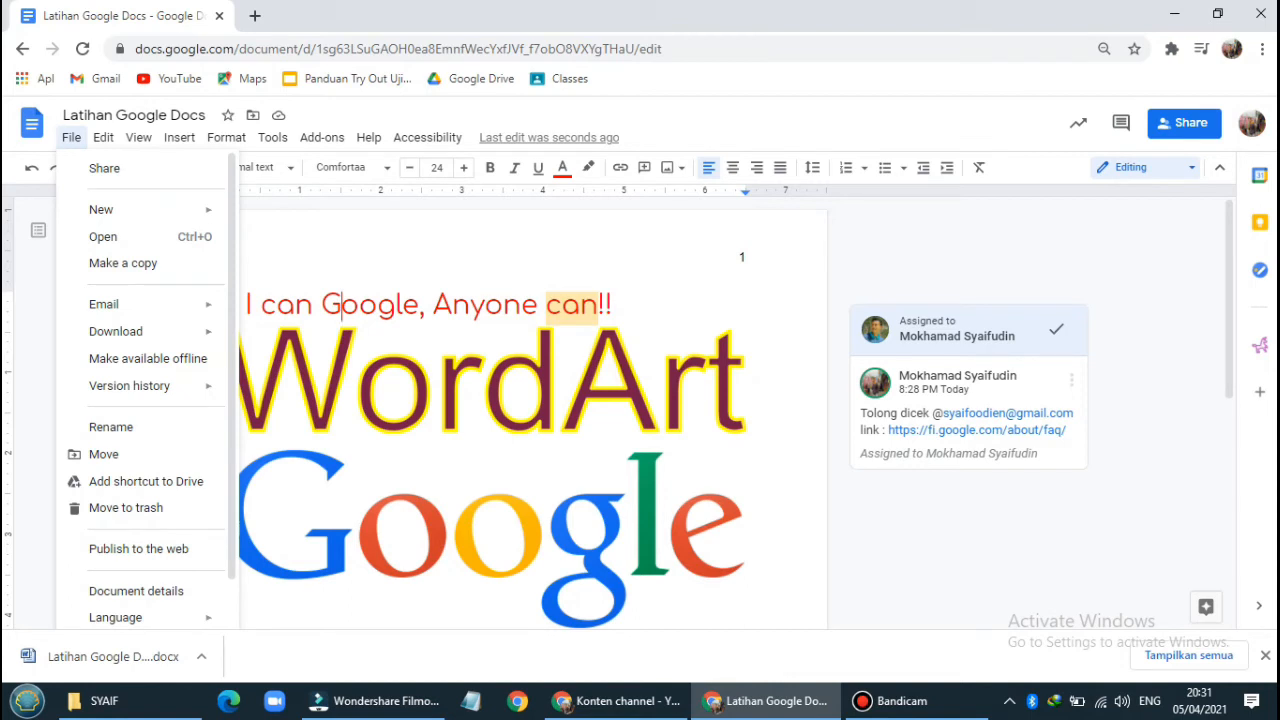
mouse_move(140, 386)
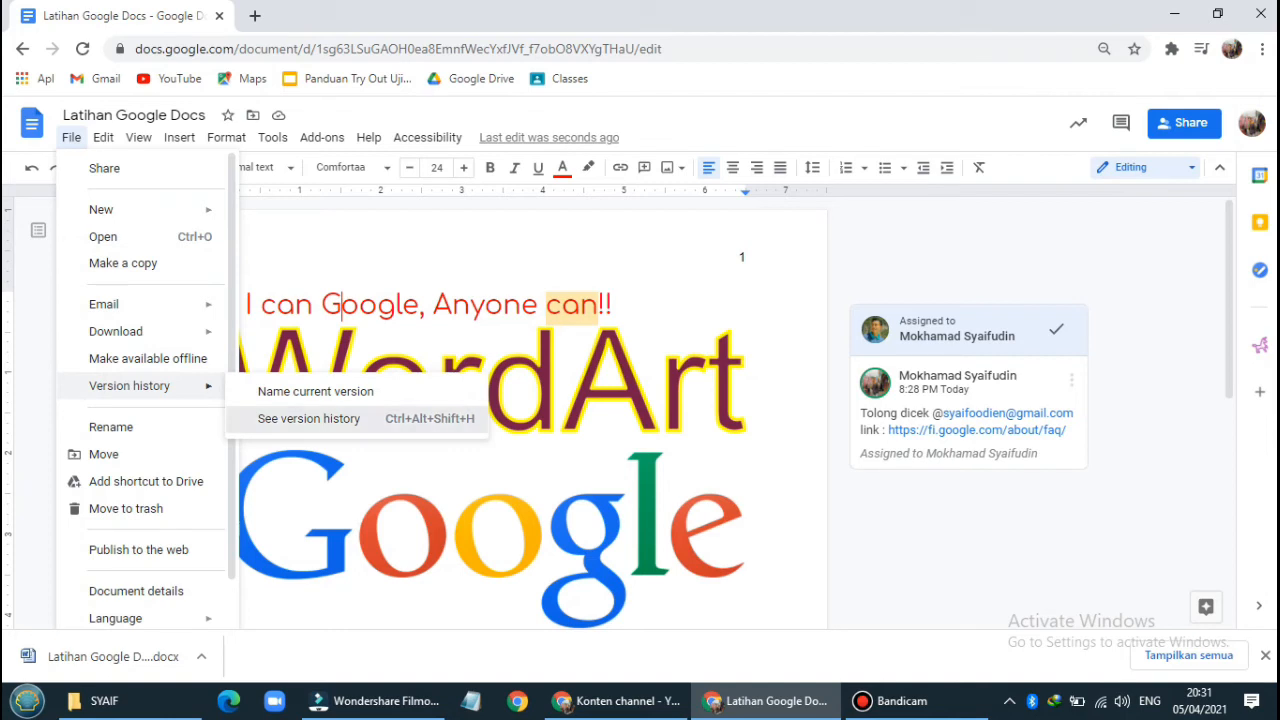
left_click(309, 419)
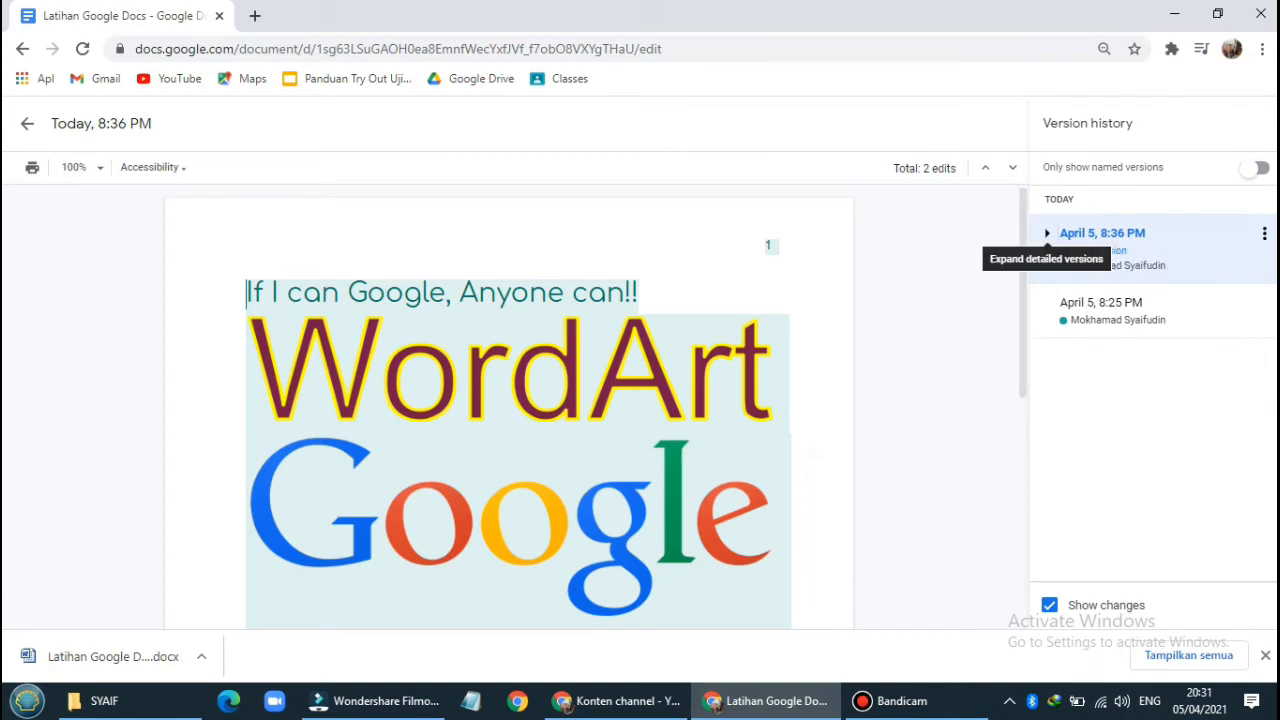
left_click(1047, 233)
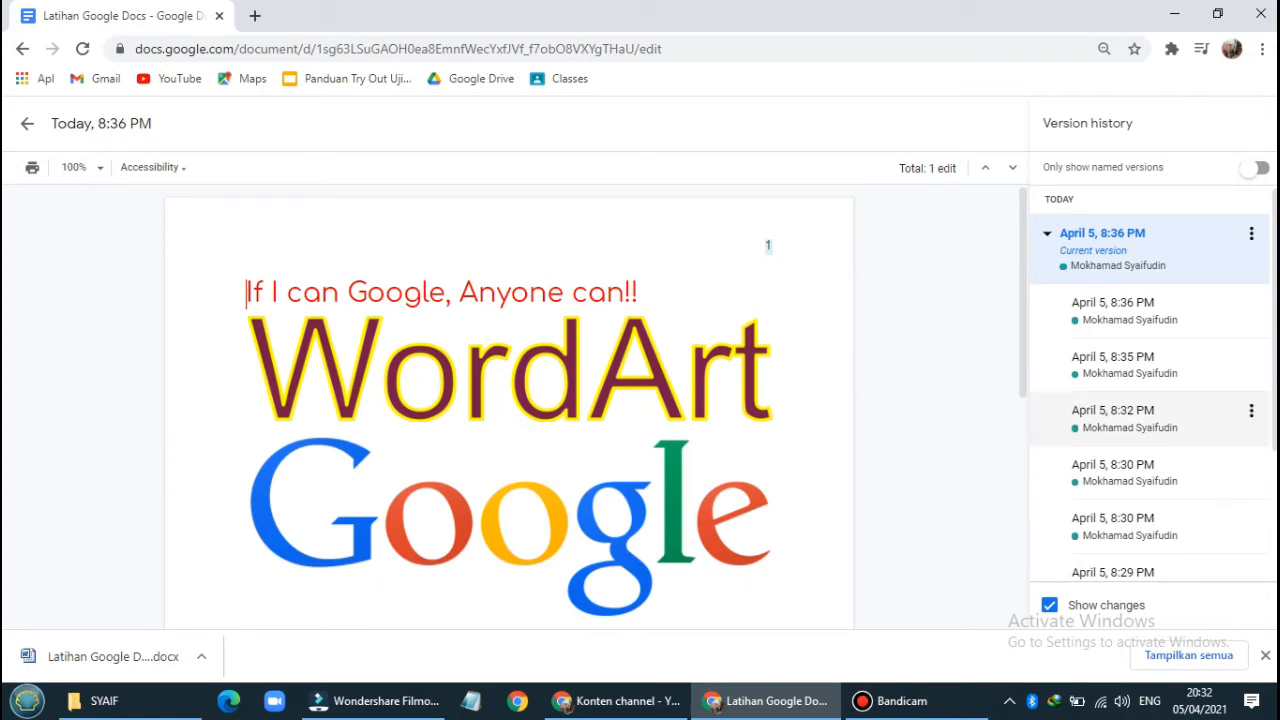
left_click(1182, 420)
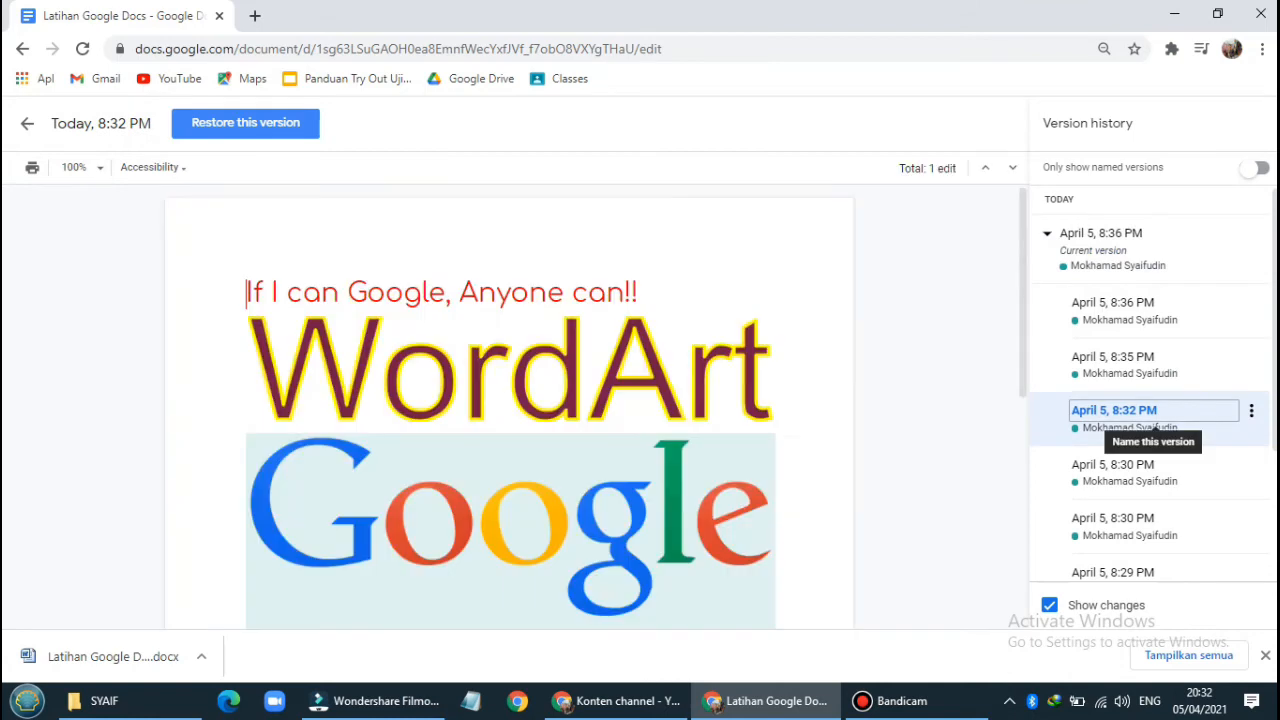
- Restore the document to the April 5, 8:32 PM version
left_click(245, 122)
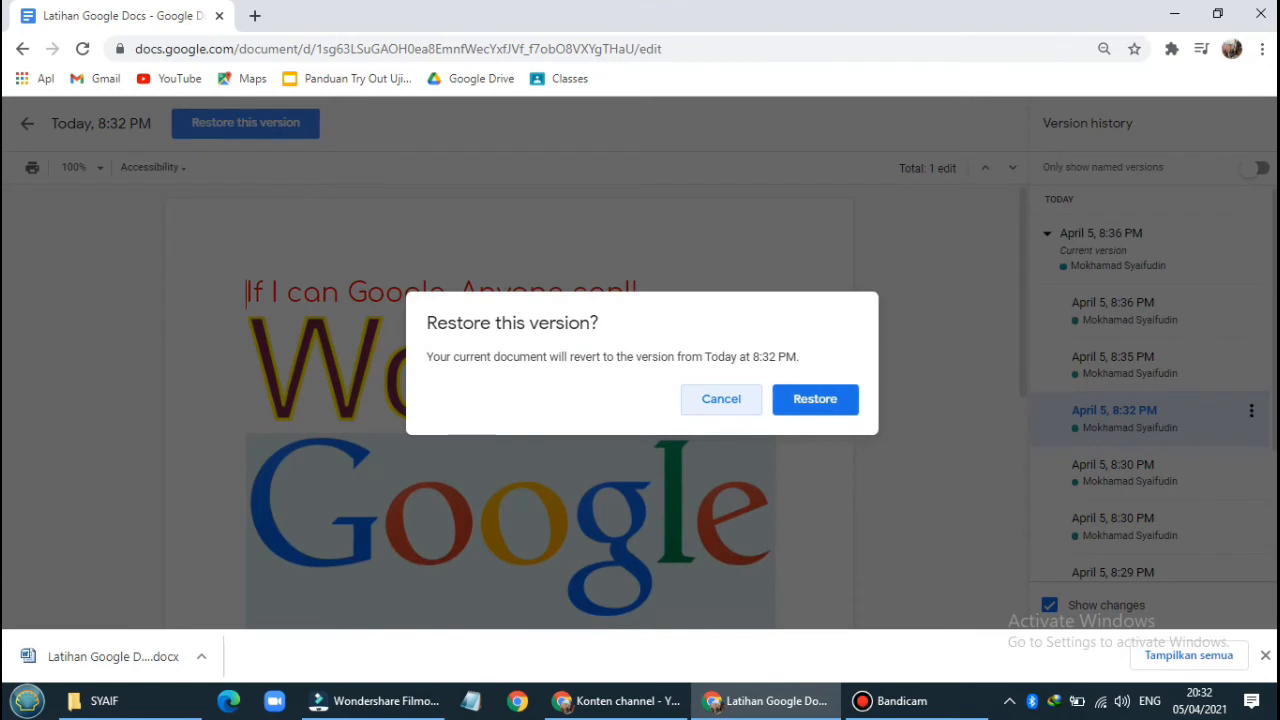
left_click(815, 399)
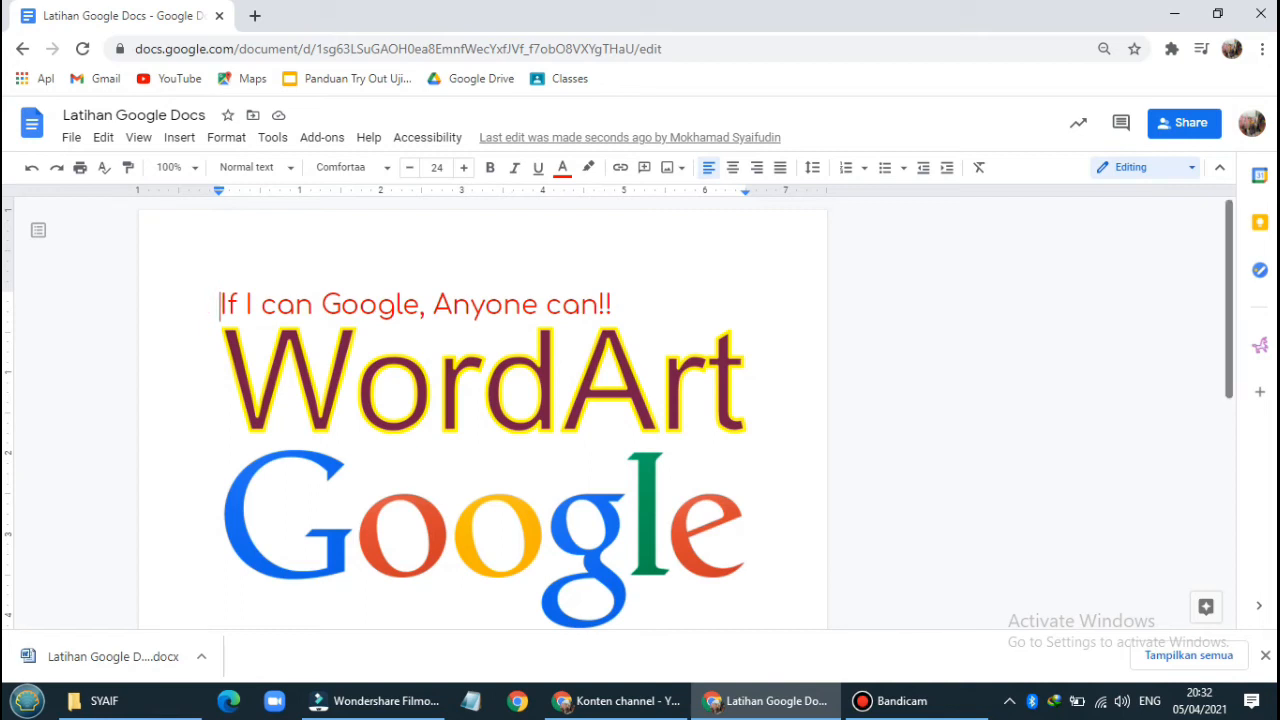
- Insert empty lines after the Google image until the cursor reaches a new page
scroll(750, 330, "down", 1)
left_click(750, 325)
scroll(750, 340, "down", 2)
left_click(750, 349)
scroll(750, 360, "up", 1)
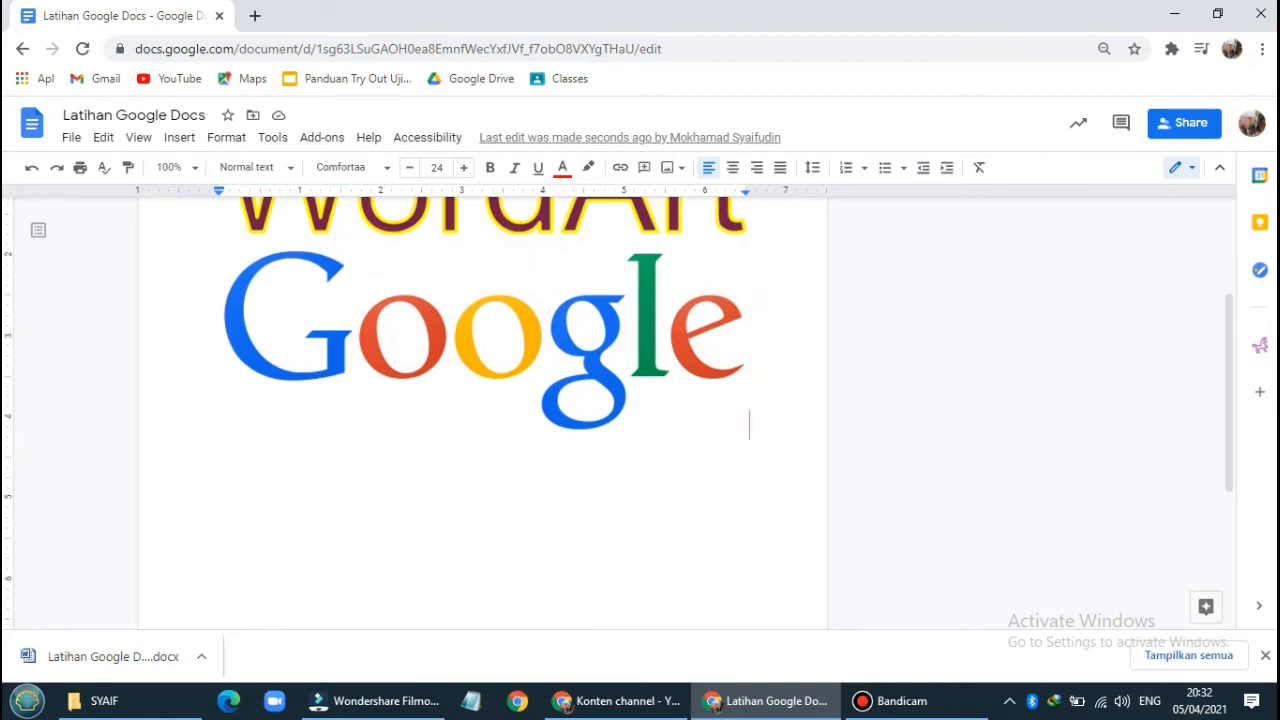
key("Return")
key("Return")
key("Return")
key("Return")
key("Return")
key("Return")
key("Return")
key("Return")
key("Return")
key("Return")
key("Return")
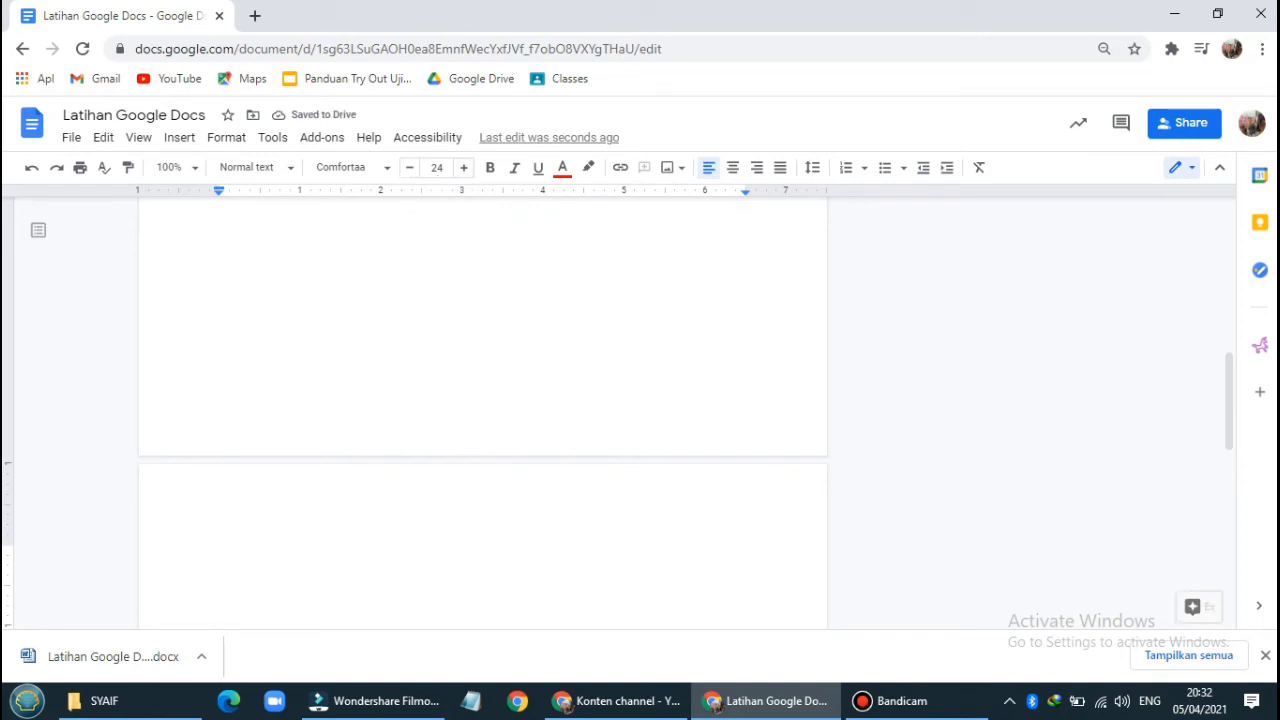
- Search the web for "boalemo" with Explore
left_click(1180, 606)
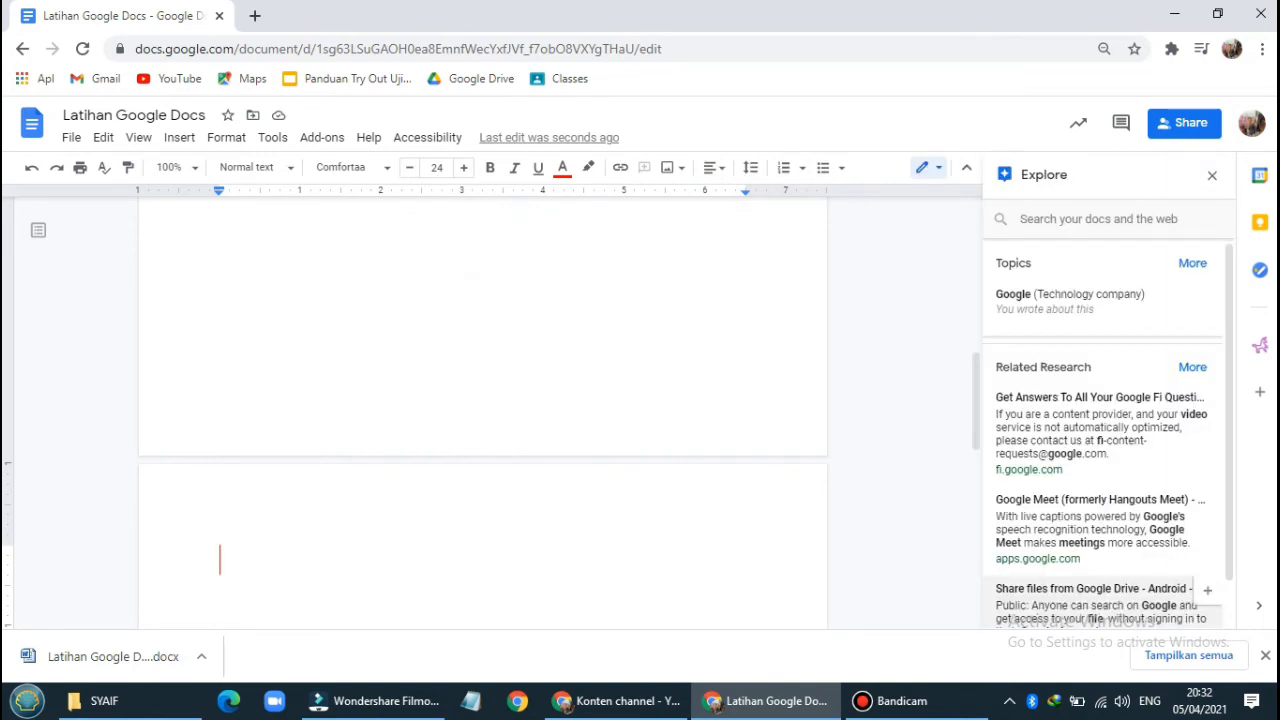
left_click(1098, 219)
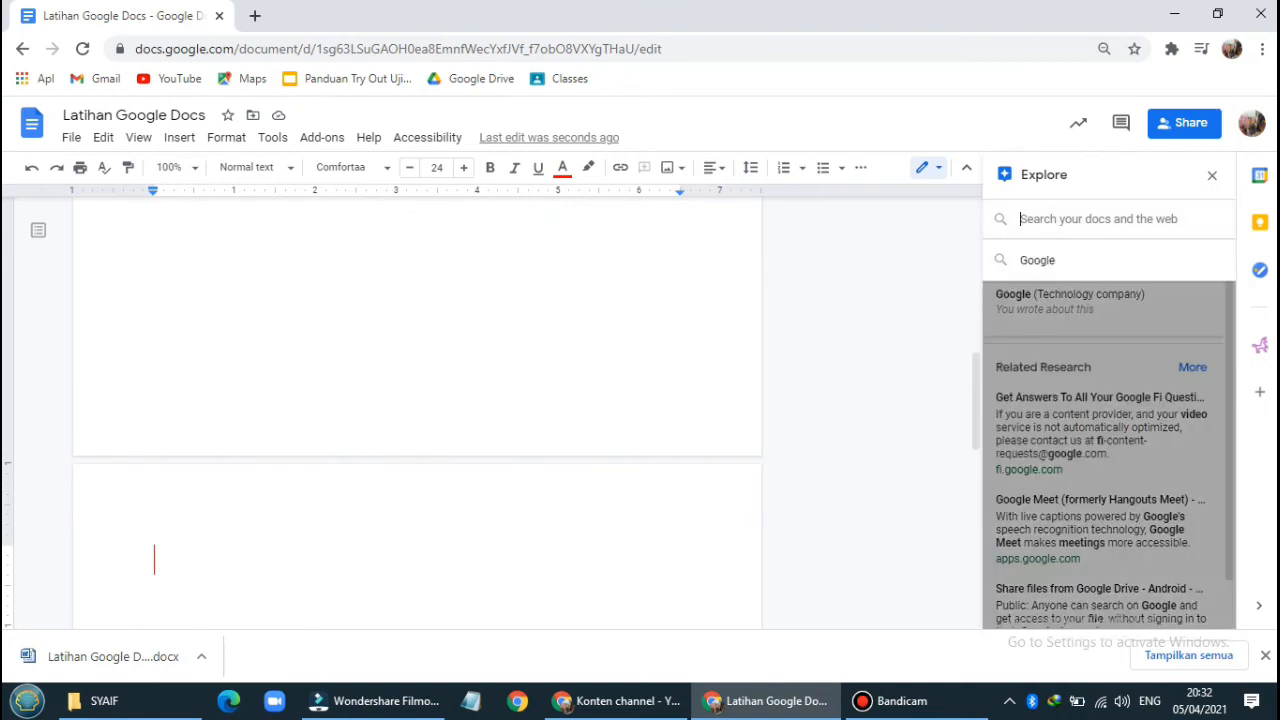
type("boalemo")
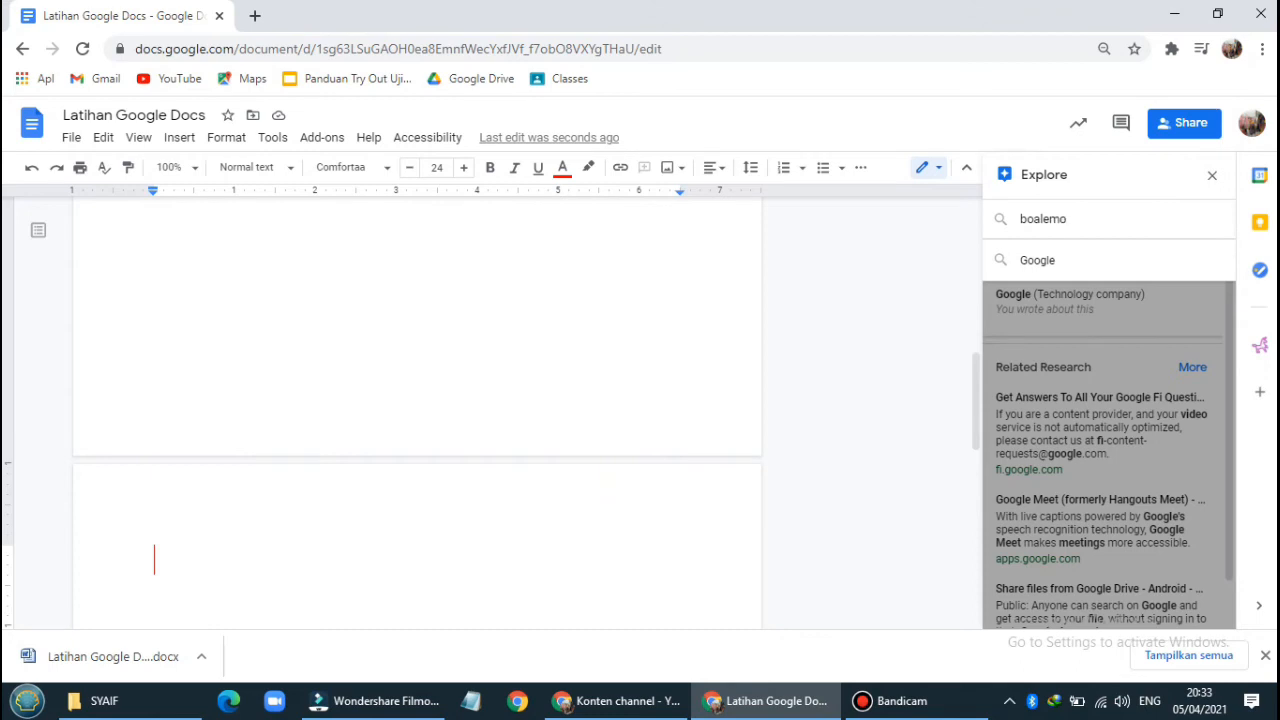
key("Down")
key("Return")
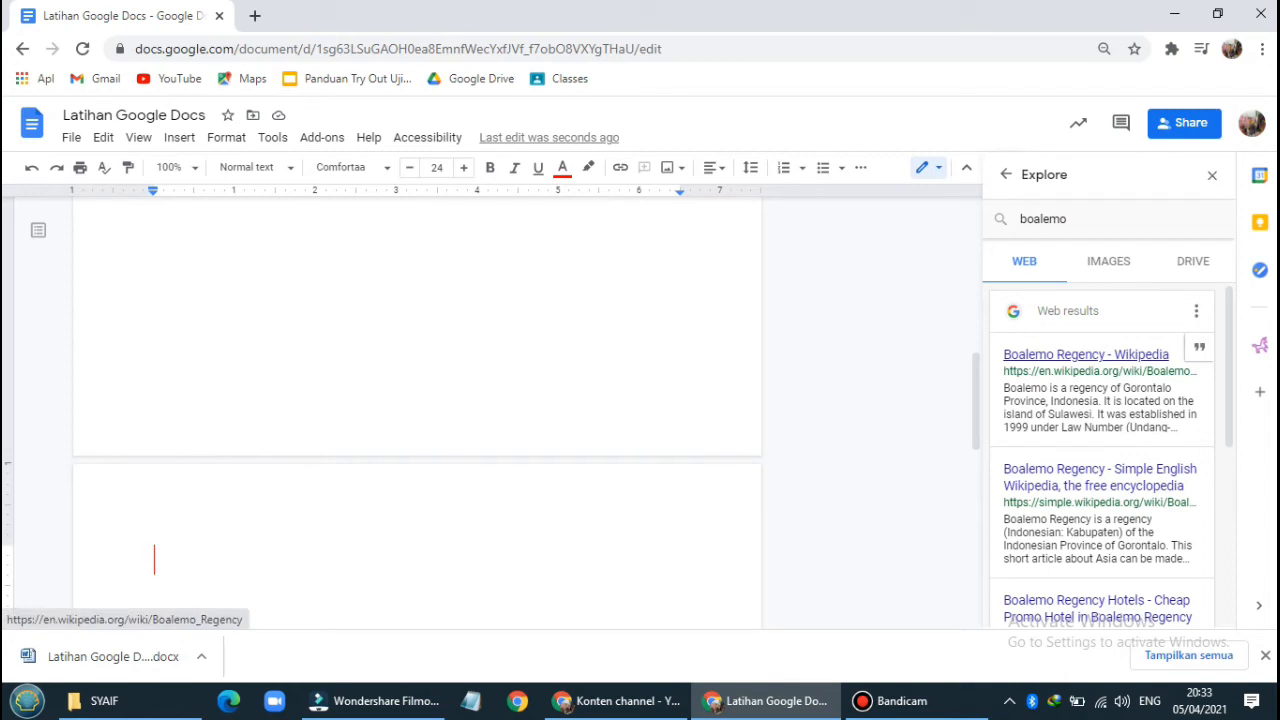
- Copy the opening text of the Boalemo Regency Wikipedia article, translated into Indonesian and ending at "2010 Sensus.", onto the new page
left_click(1085, 354)
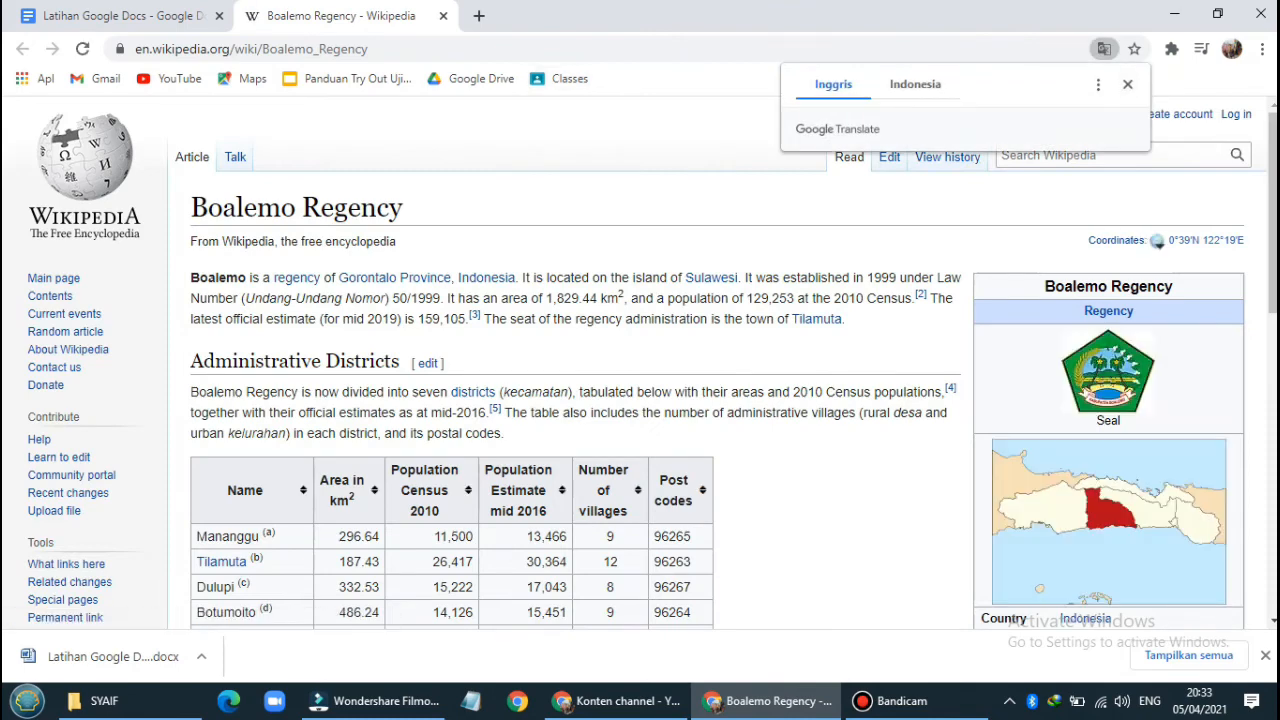
left_click(915, 85)
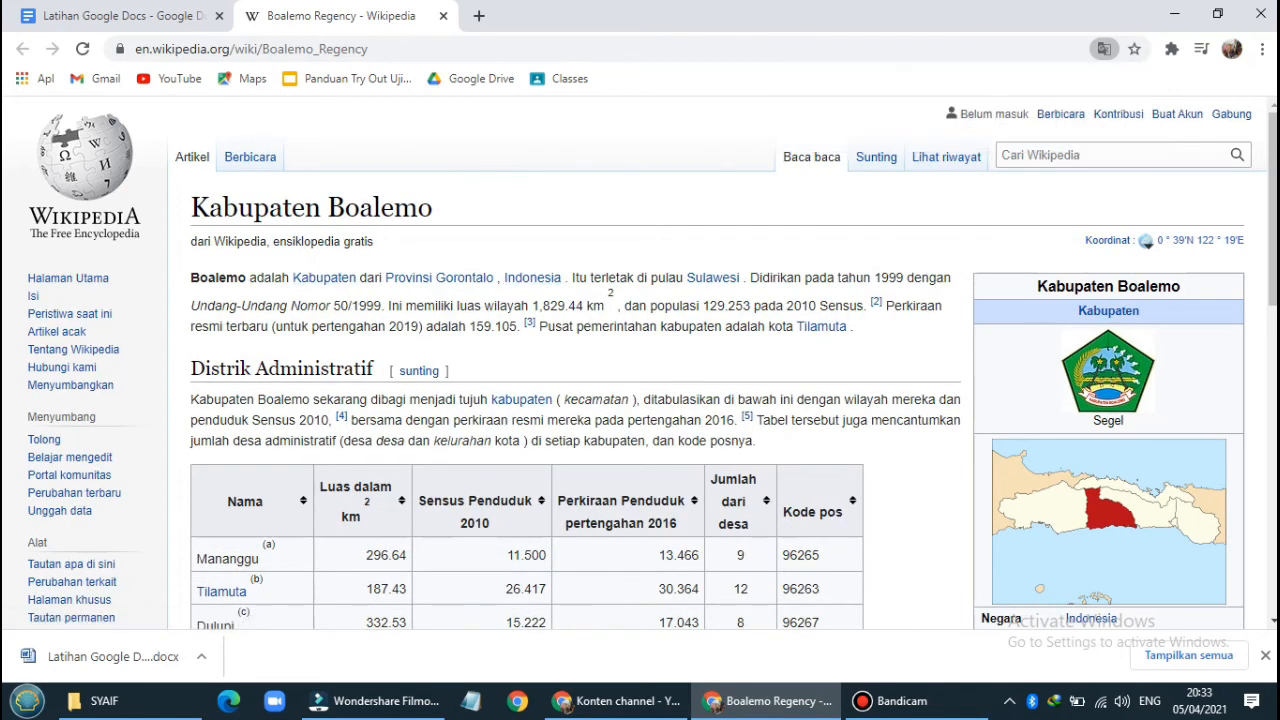
left_click_drag(190, 277, 866, 305)
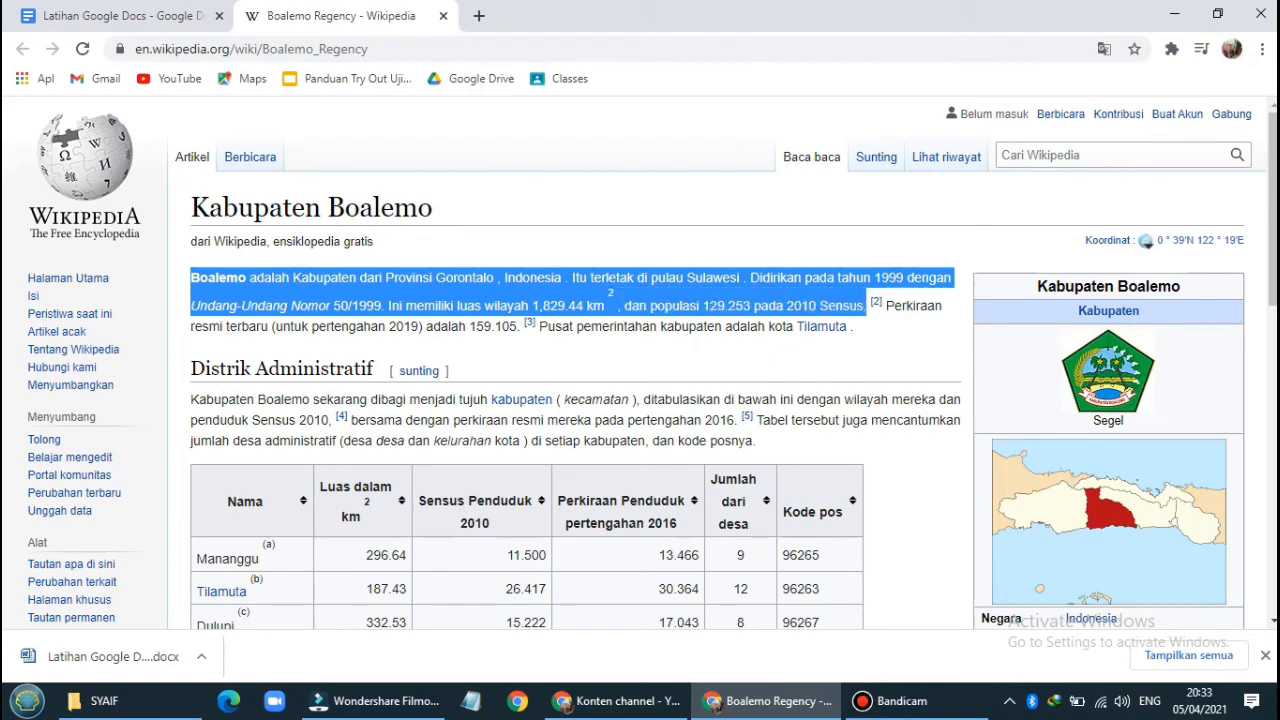
left_click(120, 16)
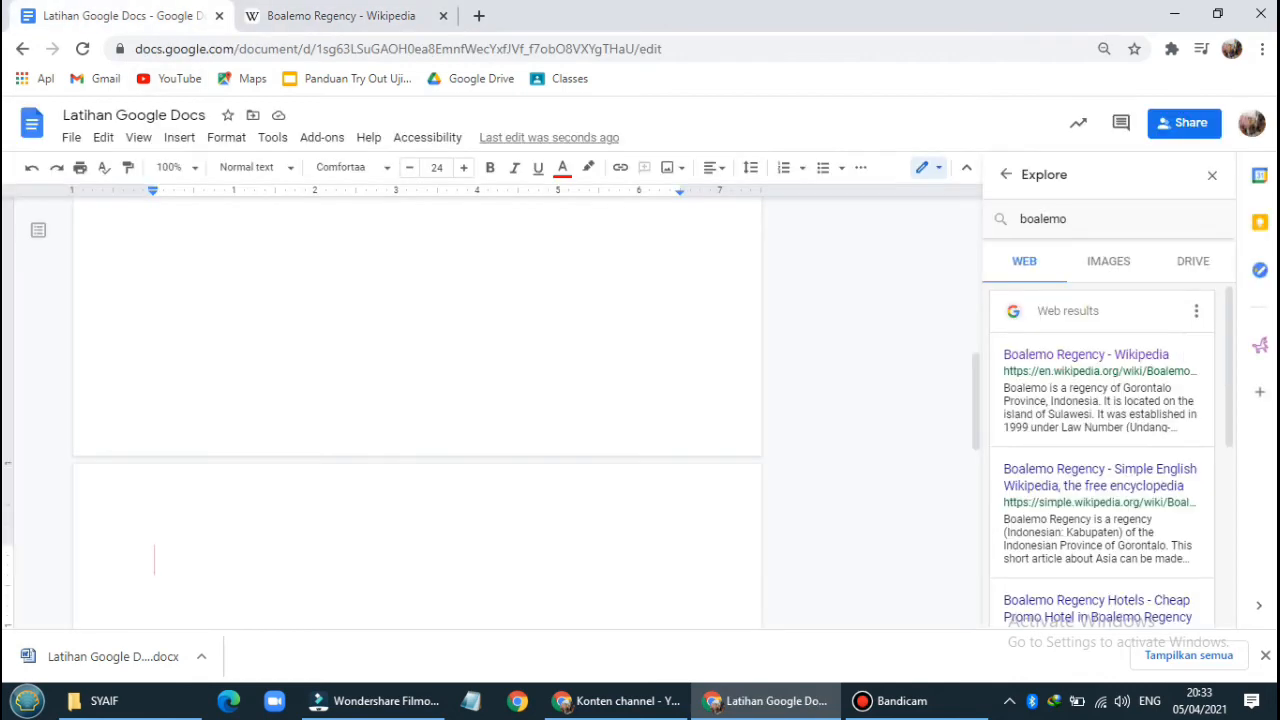
type("Boalemo adalah Kabupaten dari Provinsi Gorontalo , Indonesia . Itu terletak di pulau Sulawesi . Didirikan pada tahun 1999 dengan Undang-Undang Nomor 50/1999. Ini memiliki luas wilayah 1,829.44 km 2 , dan populasi 129.253 pada 2010 Sensus.")
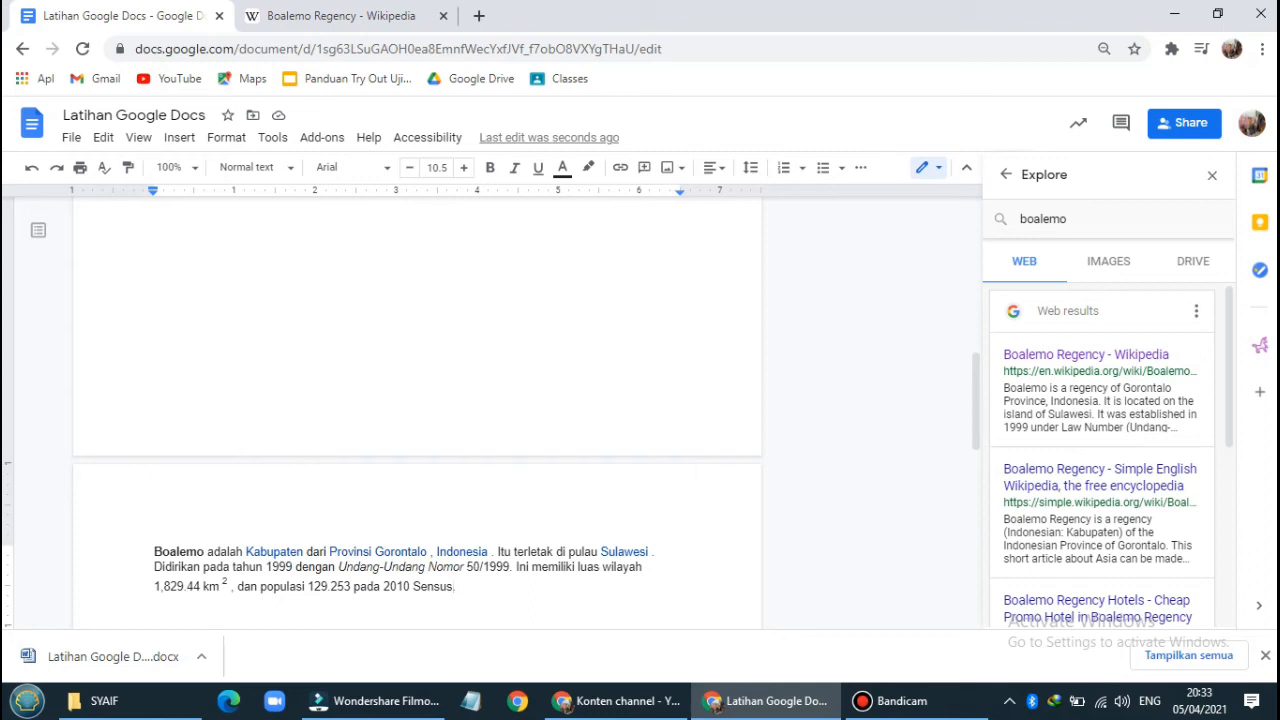
type(".")
- Cite the Boalemo Regency Wikipedia result as a footnote at the word "Sensus" and return to the pasted paragraph
mouse_move(1199, 348)
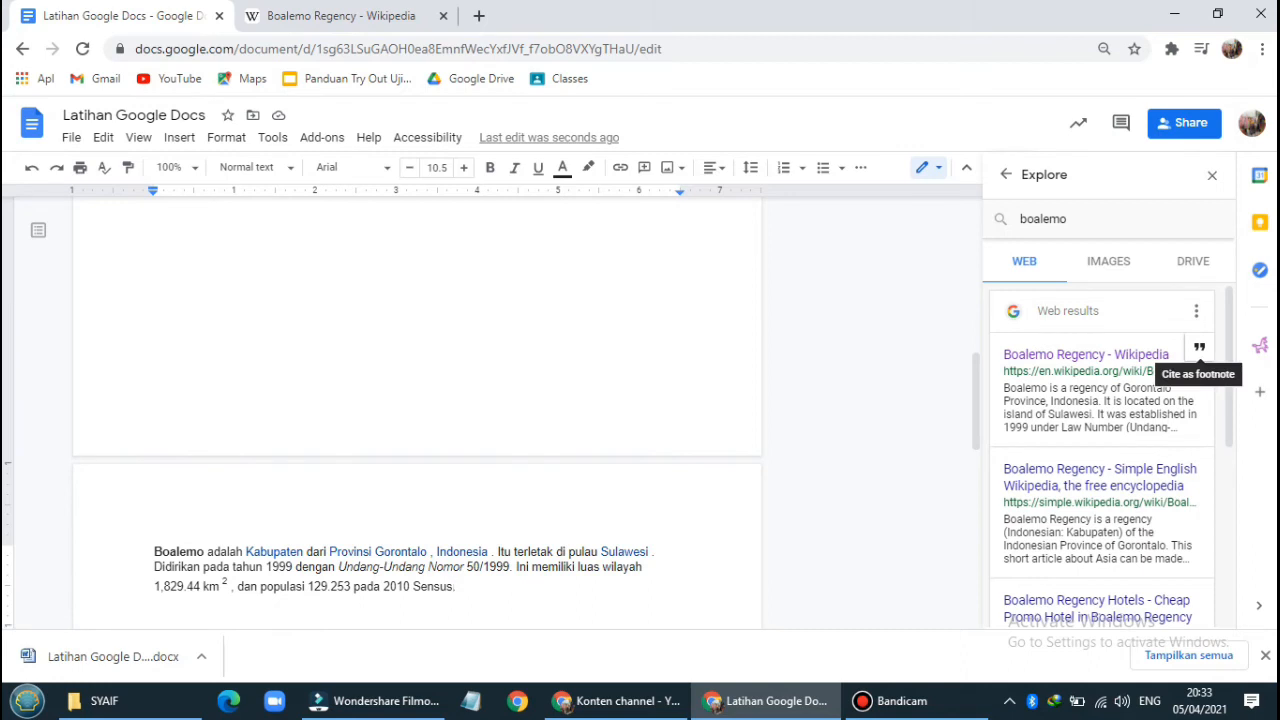
left_click(1199, 348)
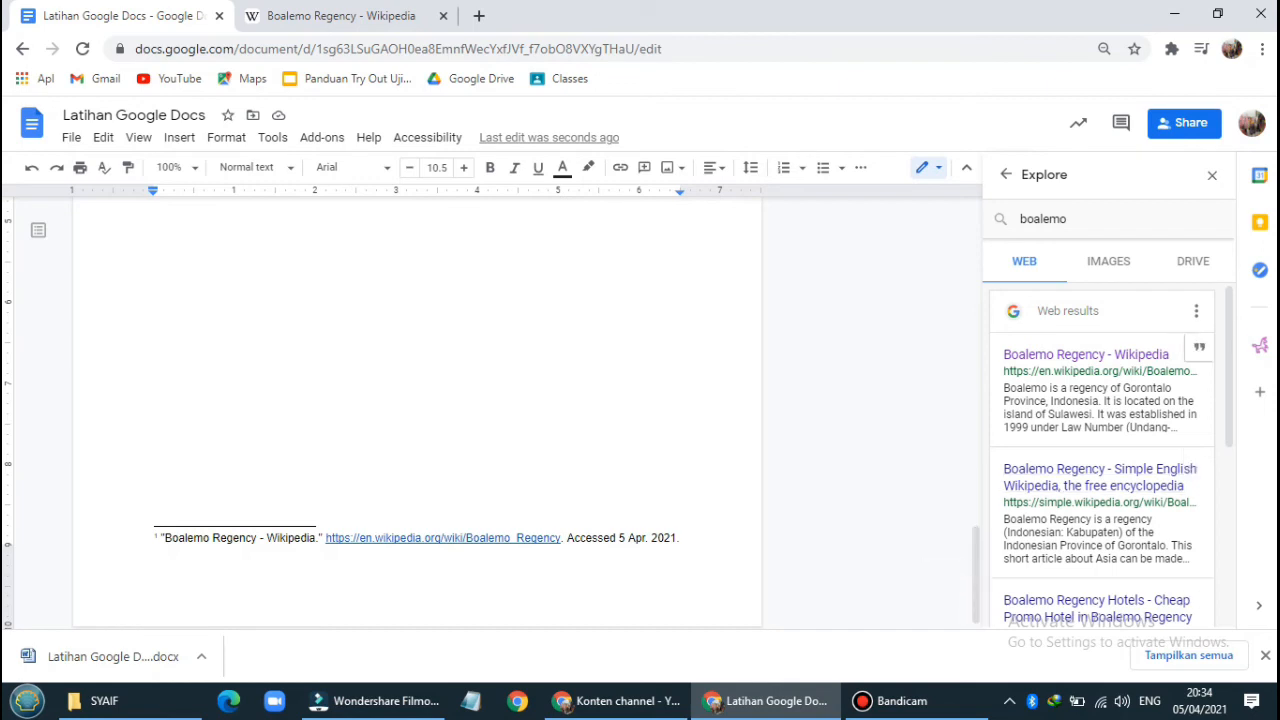
left_click_drag(976, 575, 976, 435)
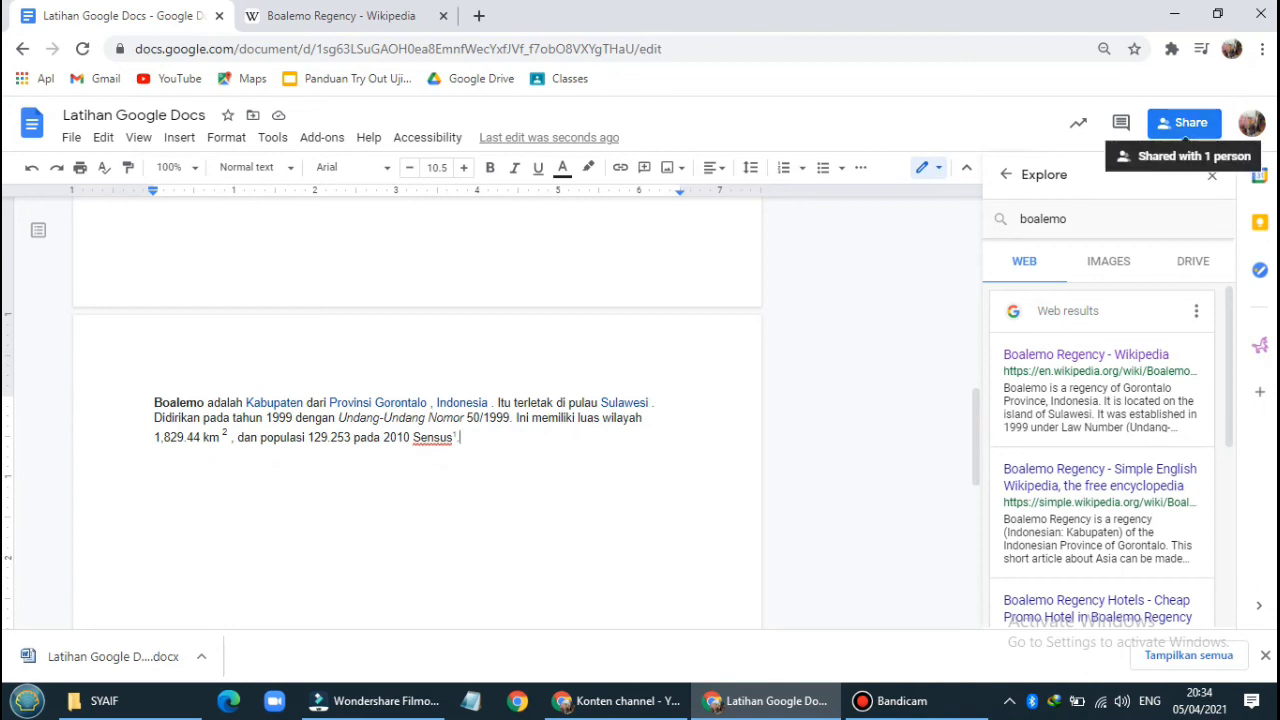
- Open the document's sharing settings and add the second suggested contact as a recipient
left_click(1184, 123)
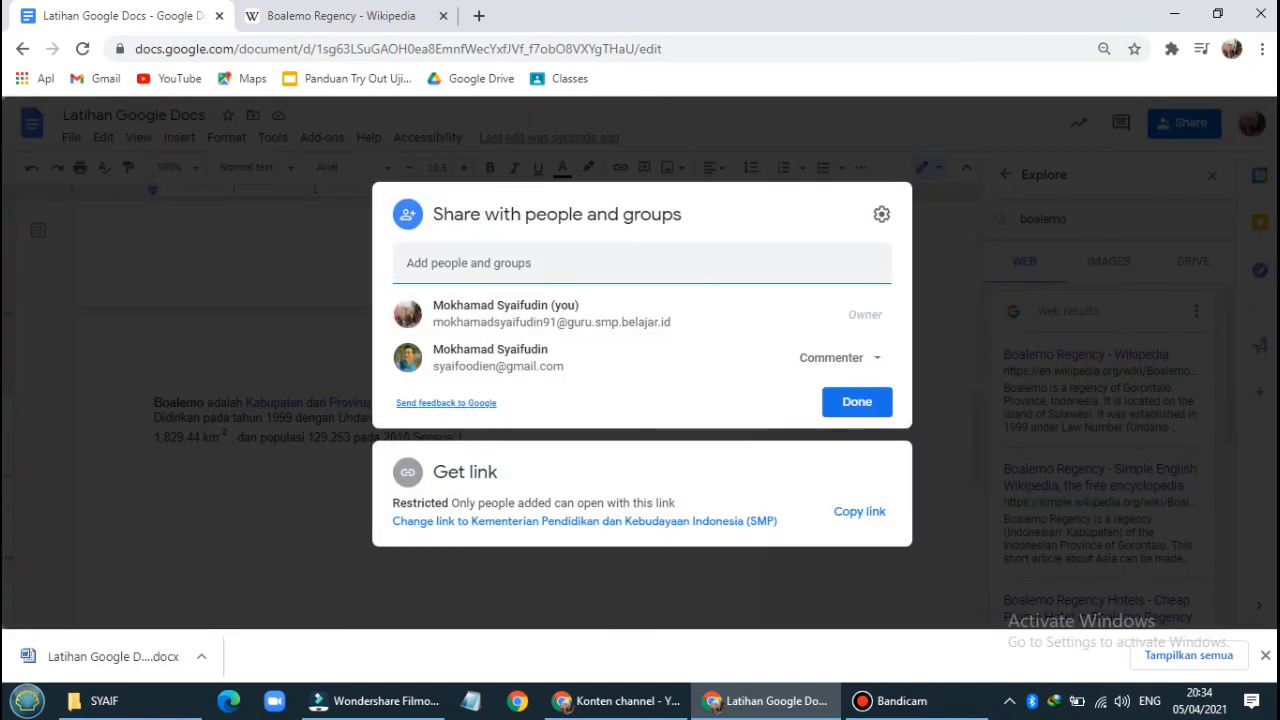
left_click(640, 263)
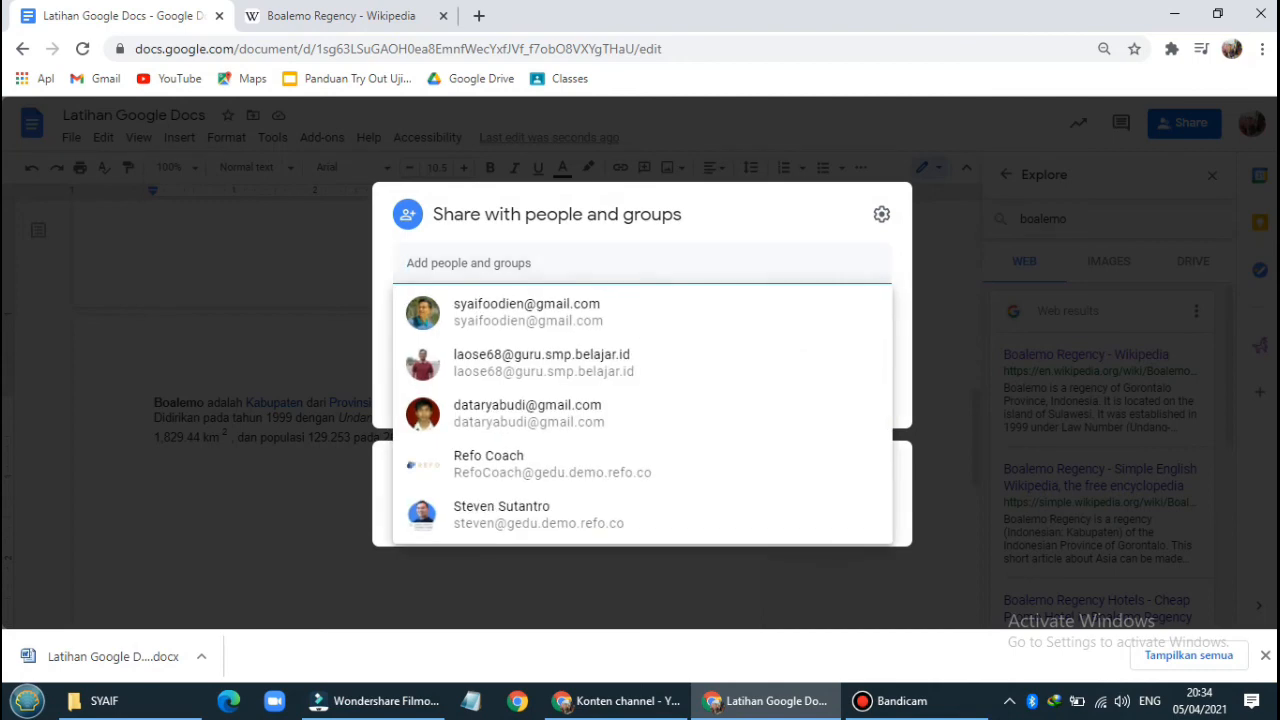
key("Escape")
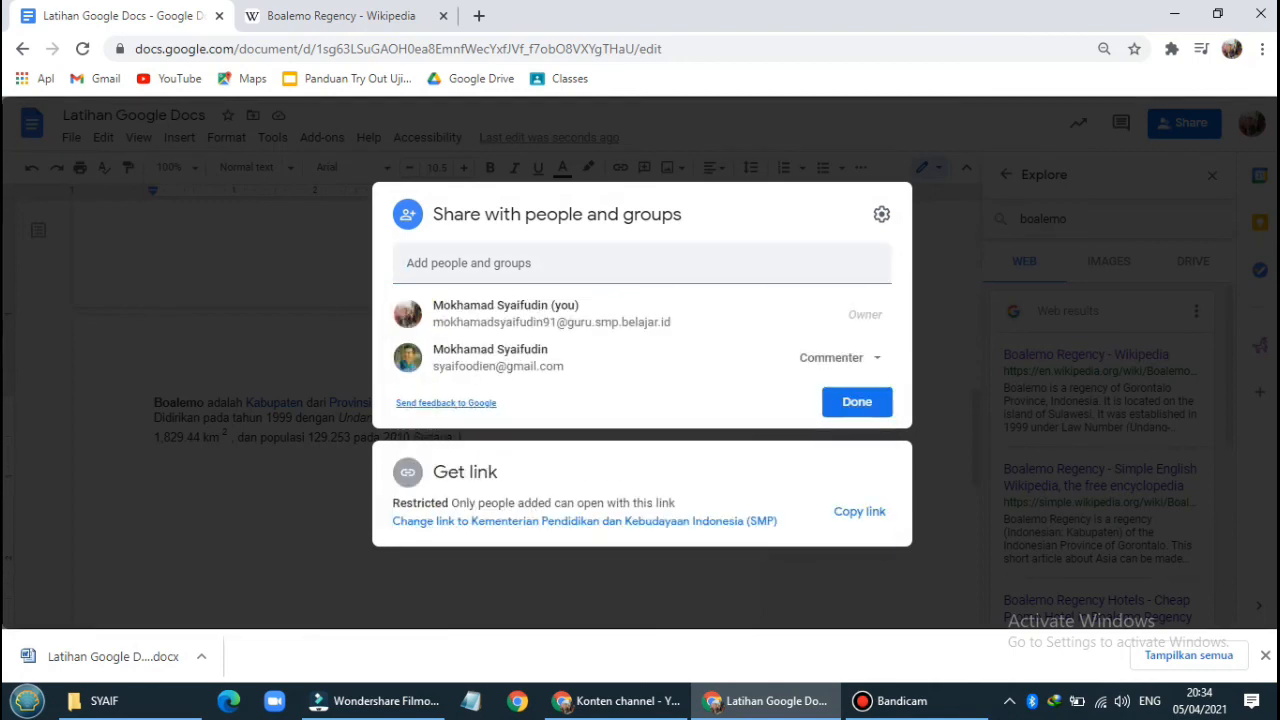
left_click(640, 263)
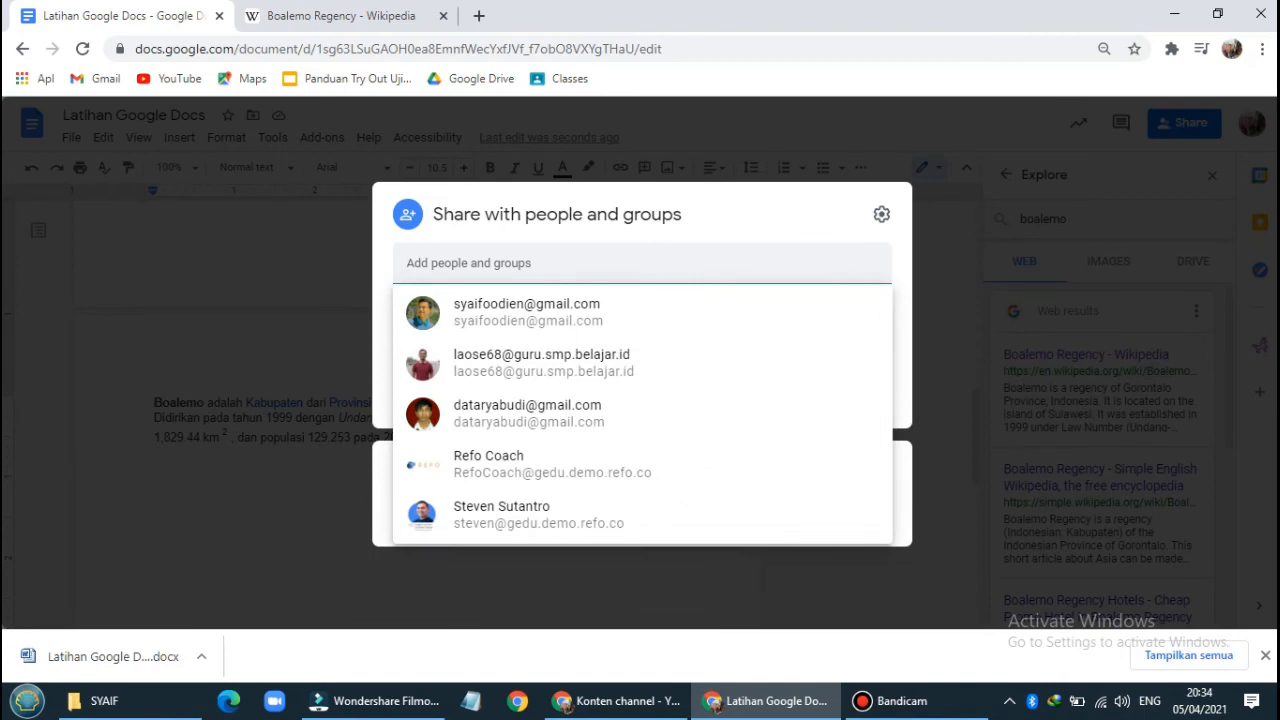
key("Down")
key("Down")
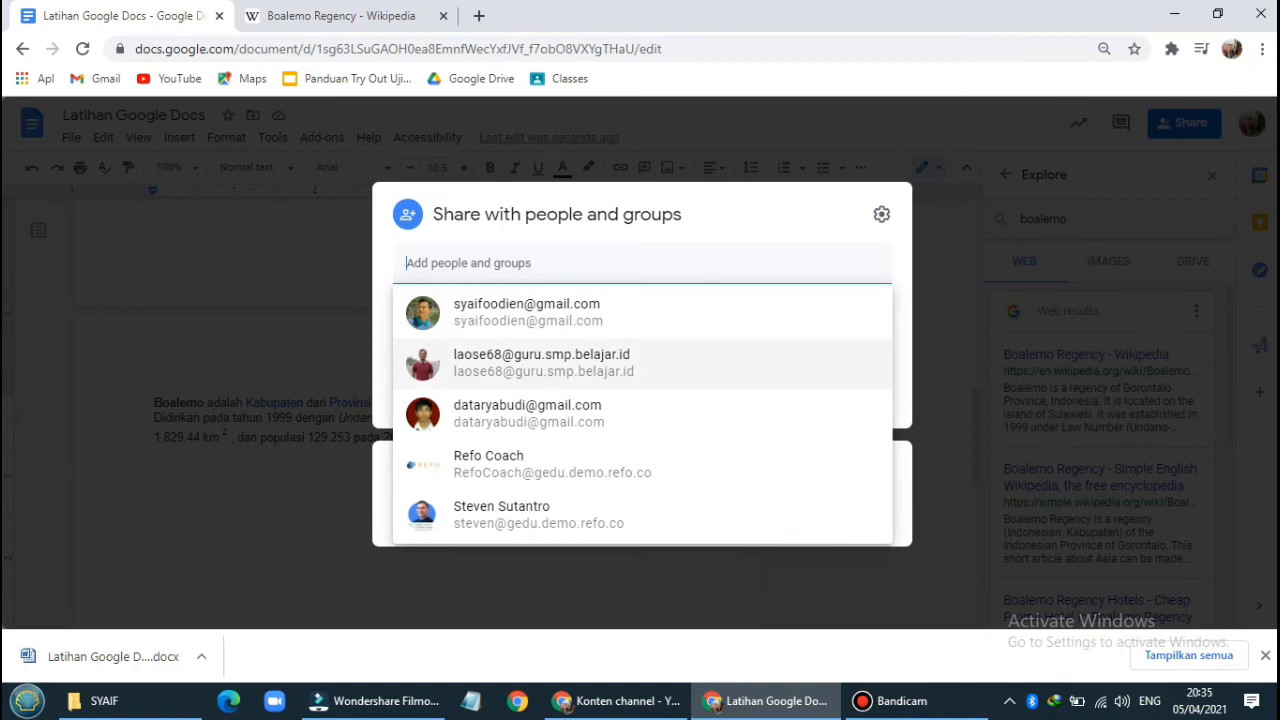
key("Down")
key("Up")
key("Return")
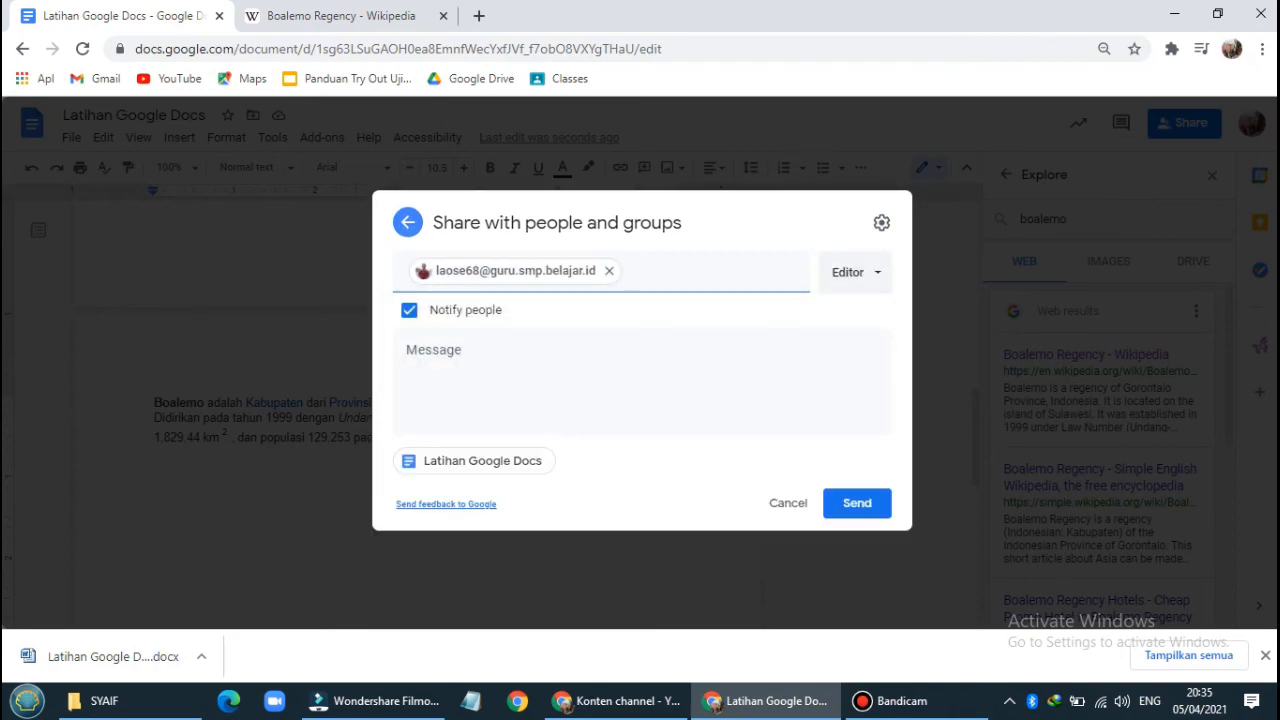
- Review the access roles, keep the recipient as Editor, and draft the invitation message "Pak mari berkolaborasi"
left_click(856, 272)
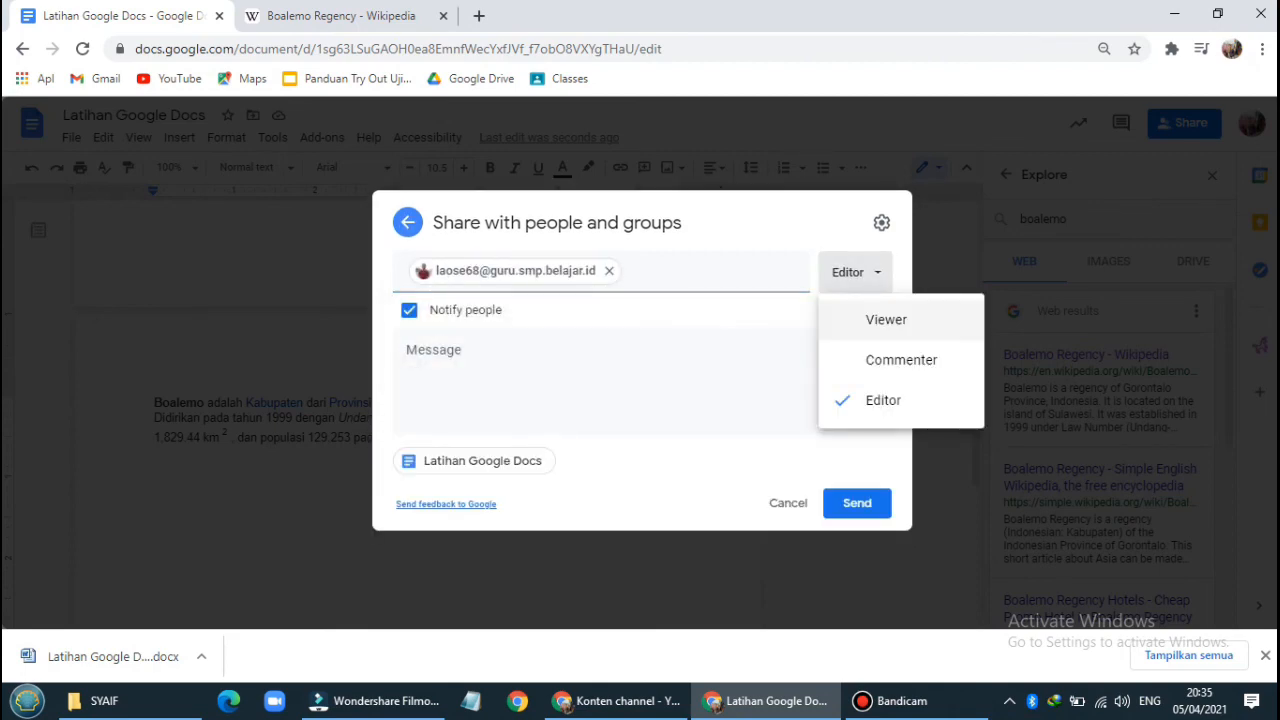
key("Down")
key("Down")
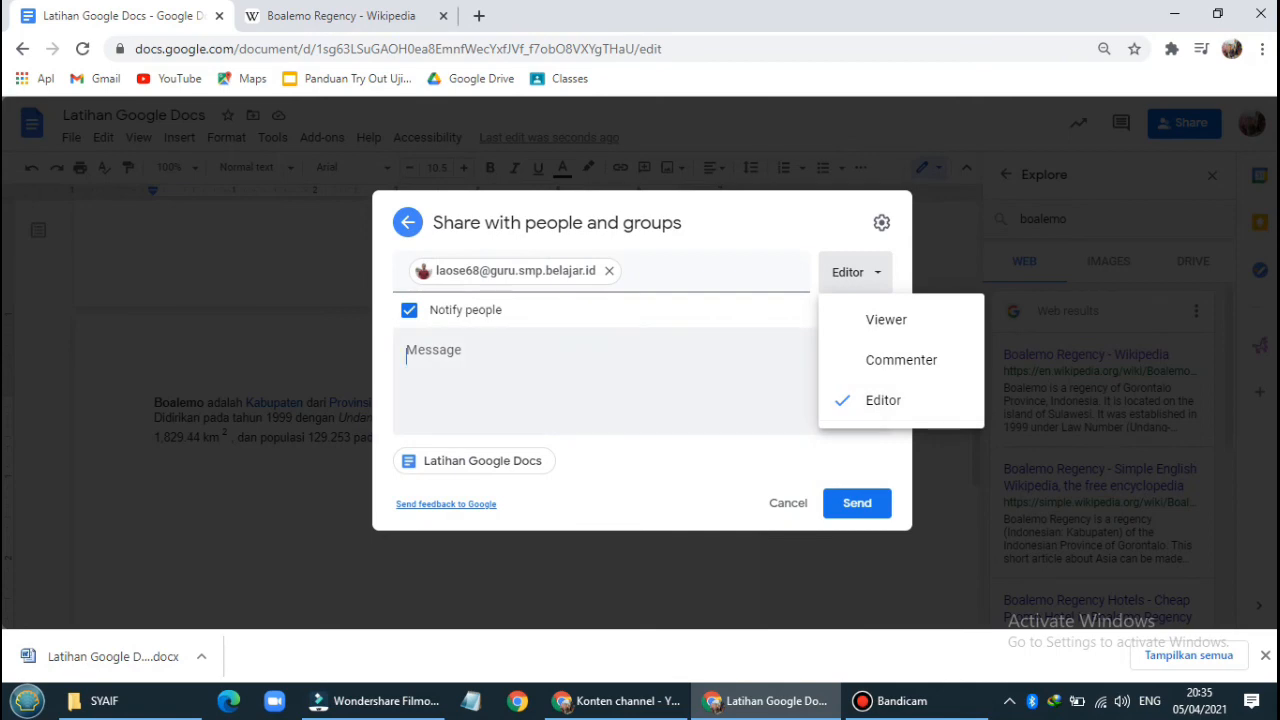
key("Escape")
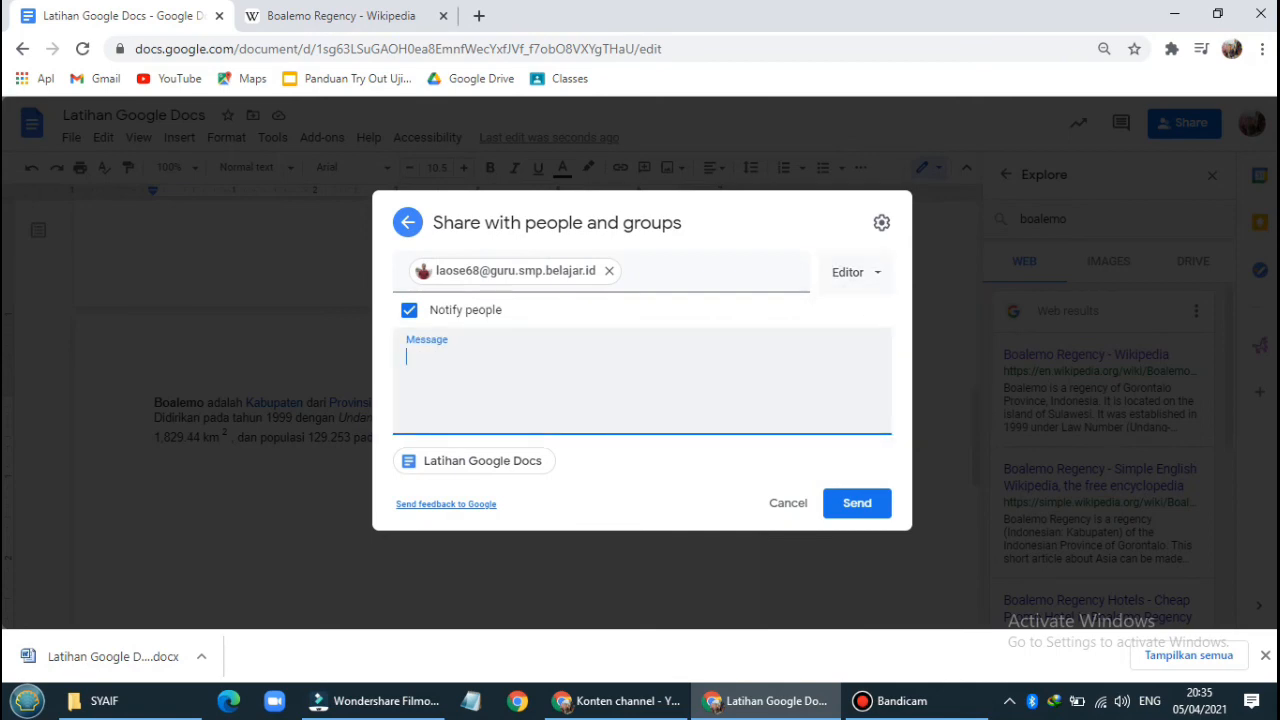
type("Pak mari berkolabo")
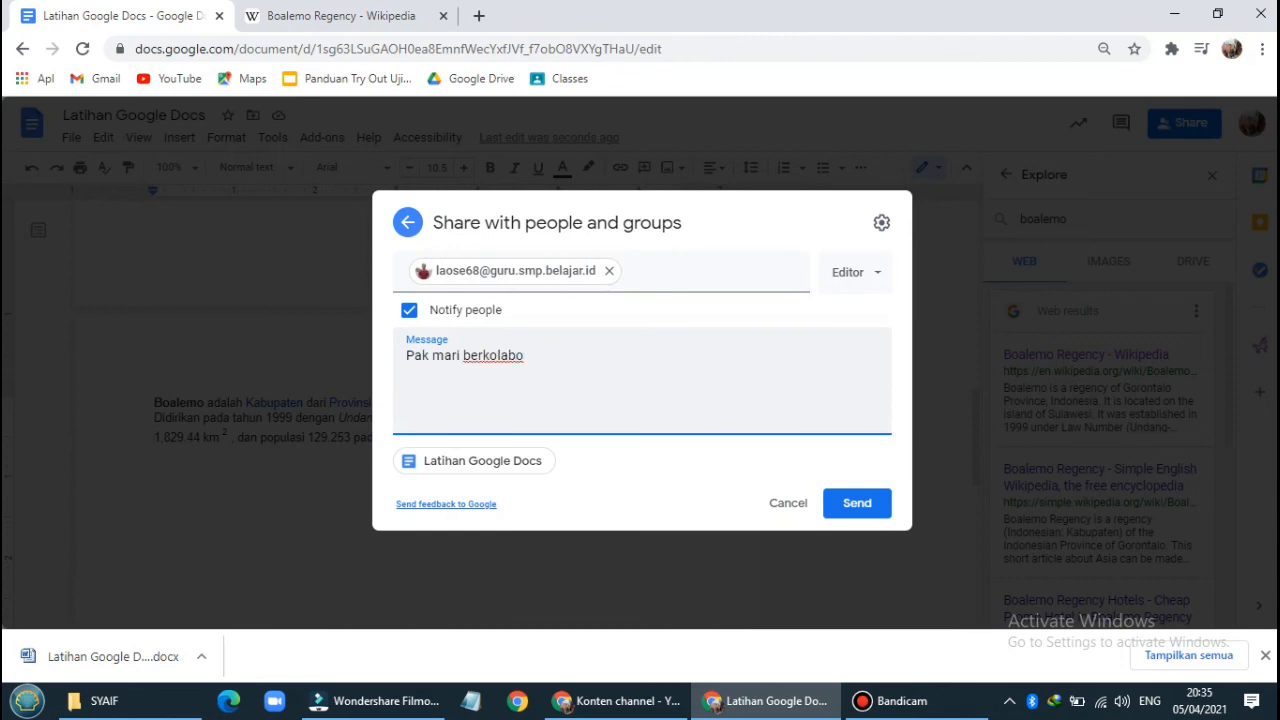
key("BackSpace")
key("BackSpace")
key("BackSpace")
type("aborasi")
left_click(857, 503)
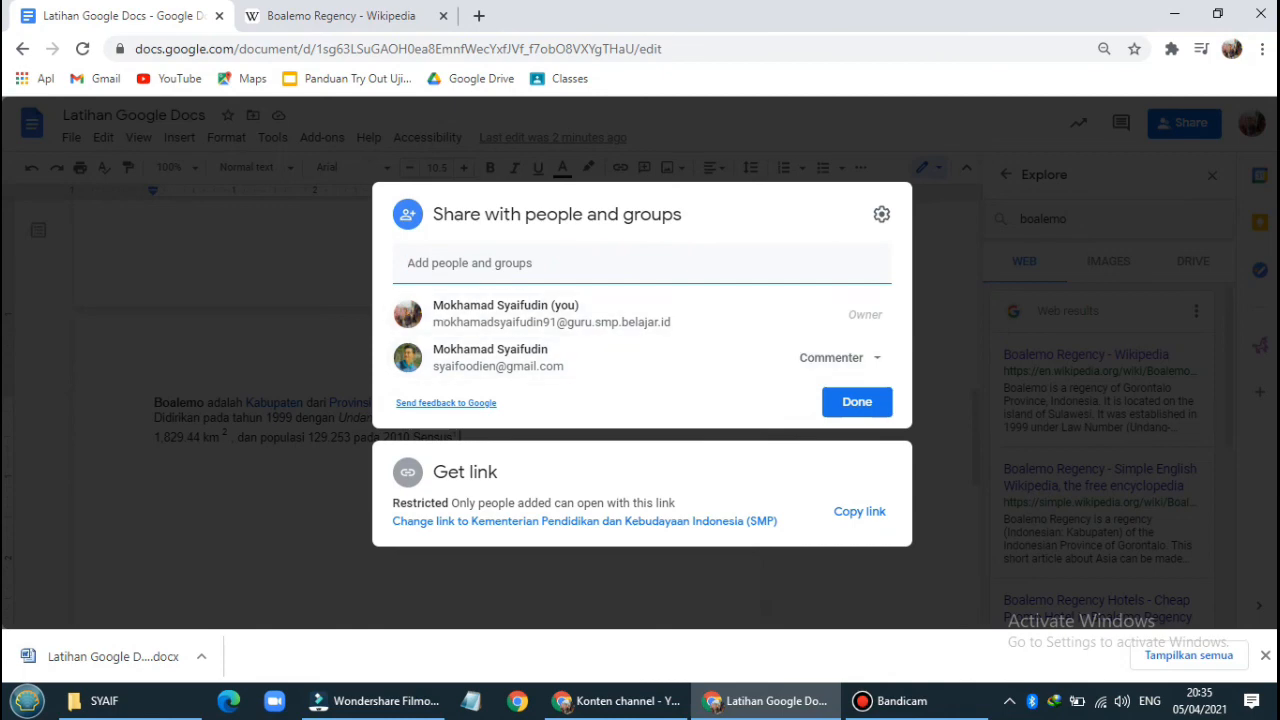
- Set the document's link access to Anyone with the link, keep the Viewer role, and close the sharing settings
left_click(465, 472)
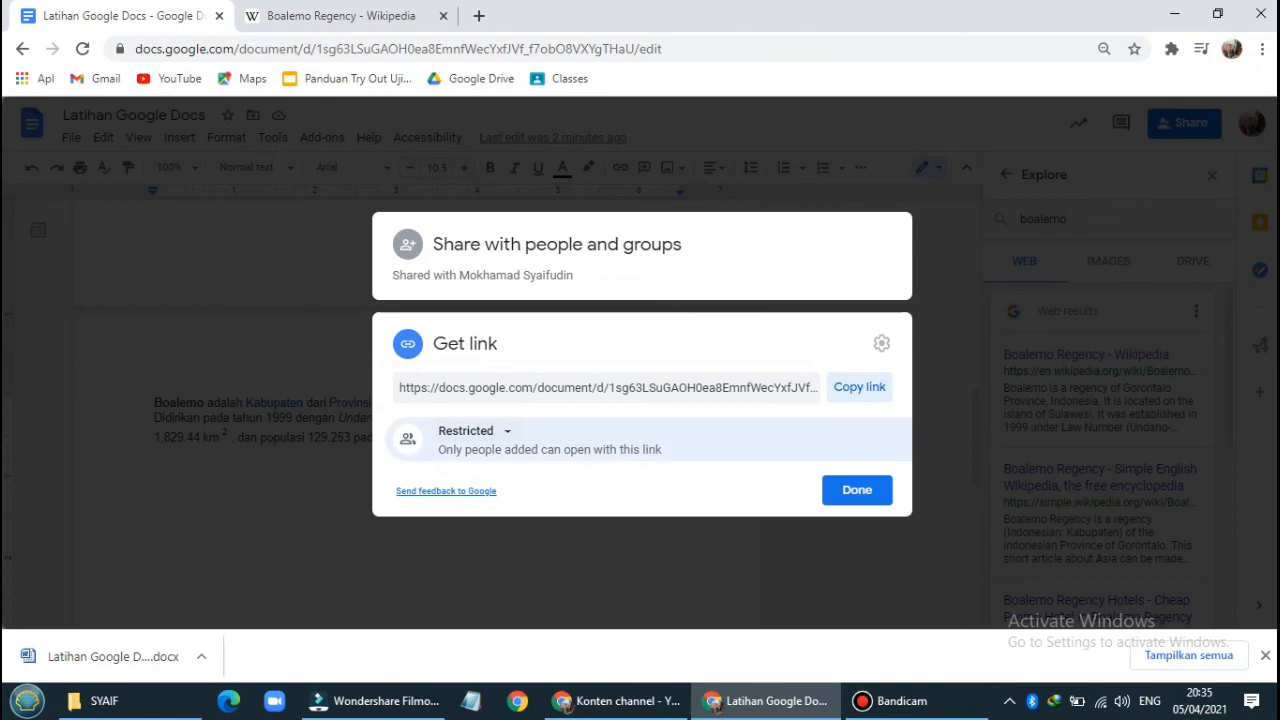
left_click(472, 431)
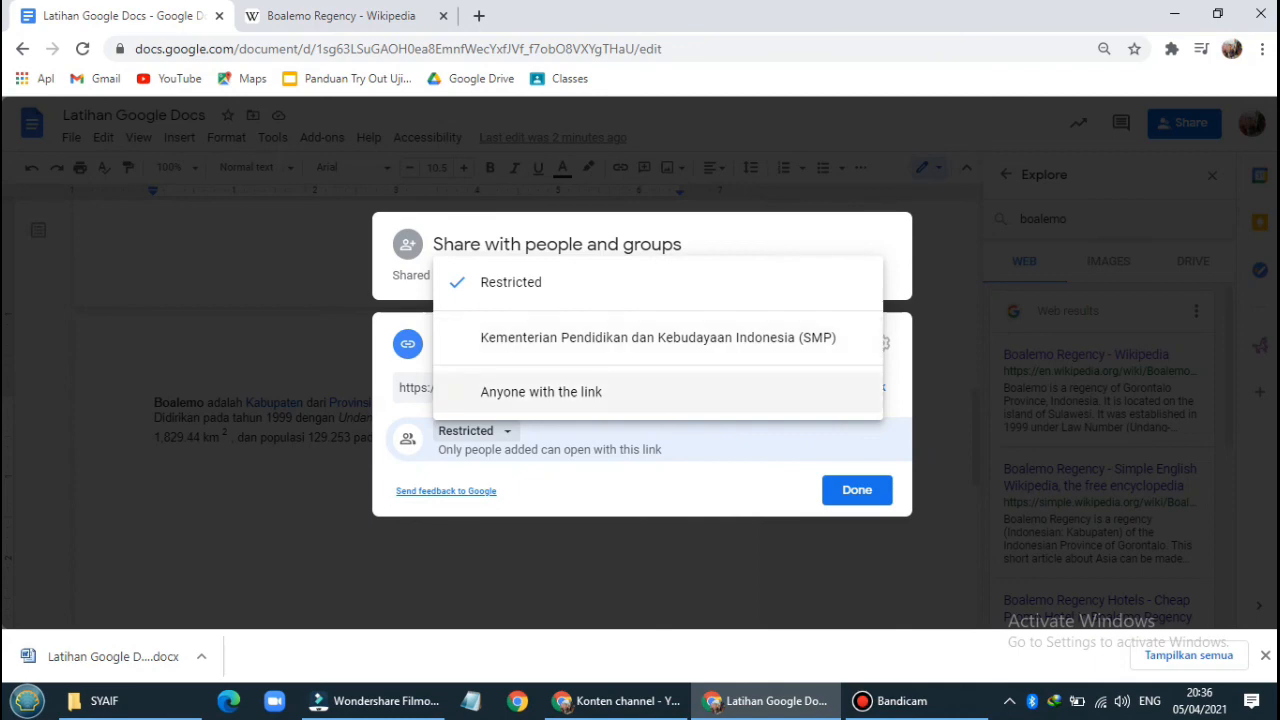
key("Return")
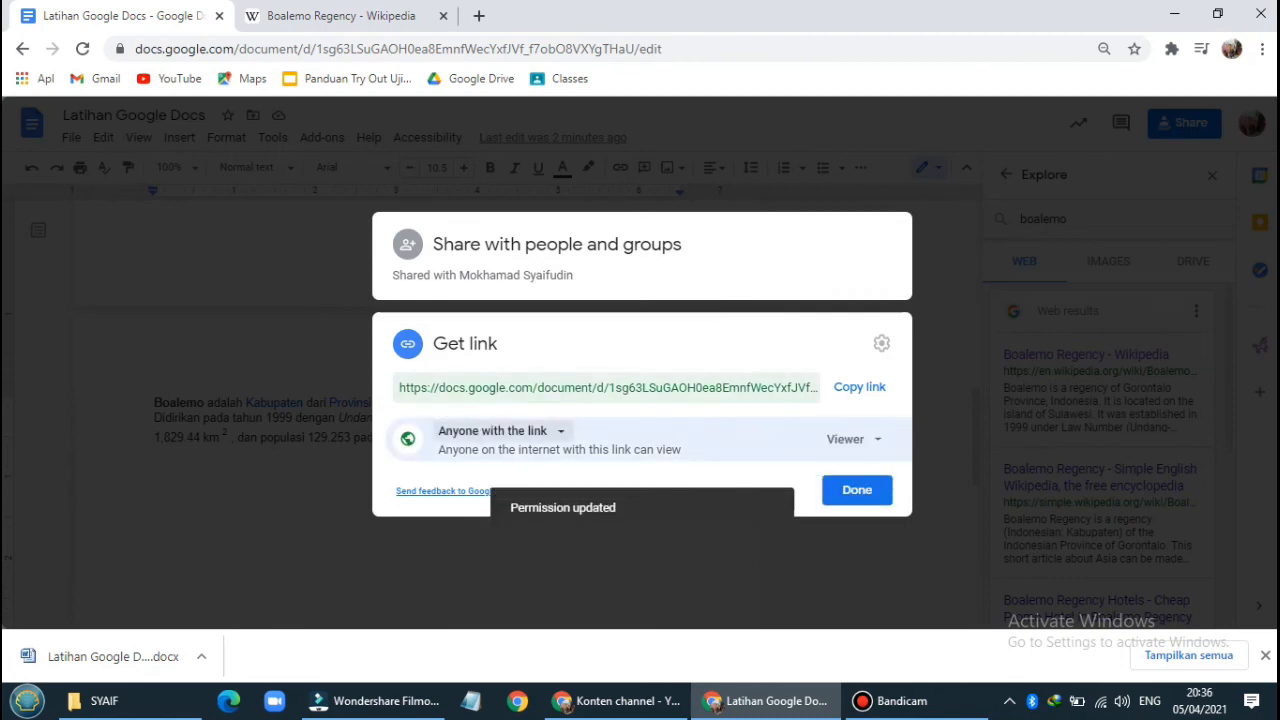
key("Tab")
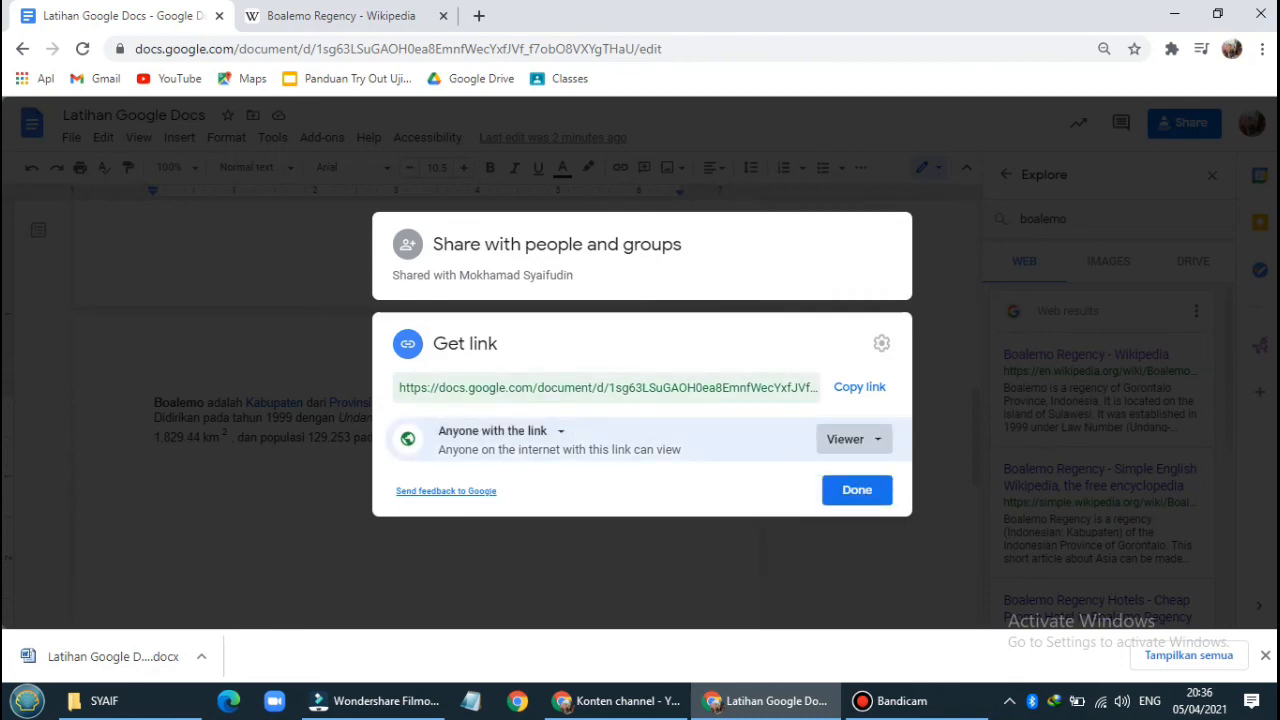
key("Return")
key("Down")
key("Down")
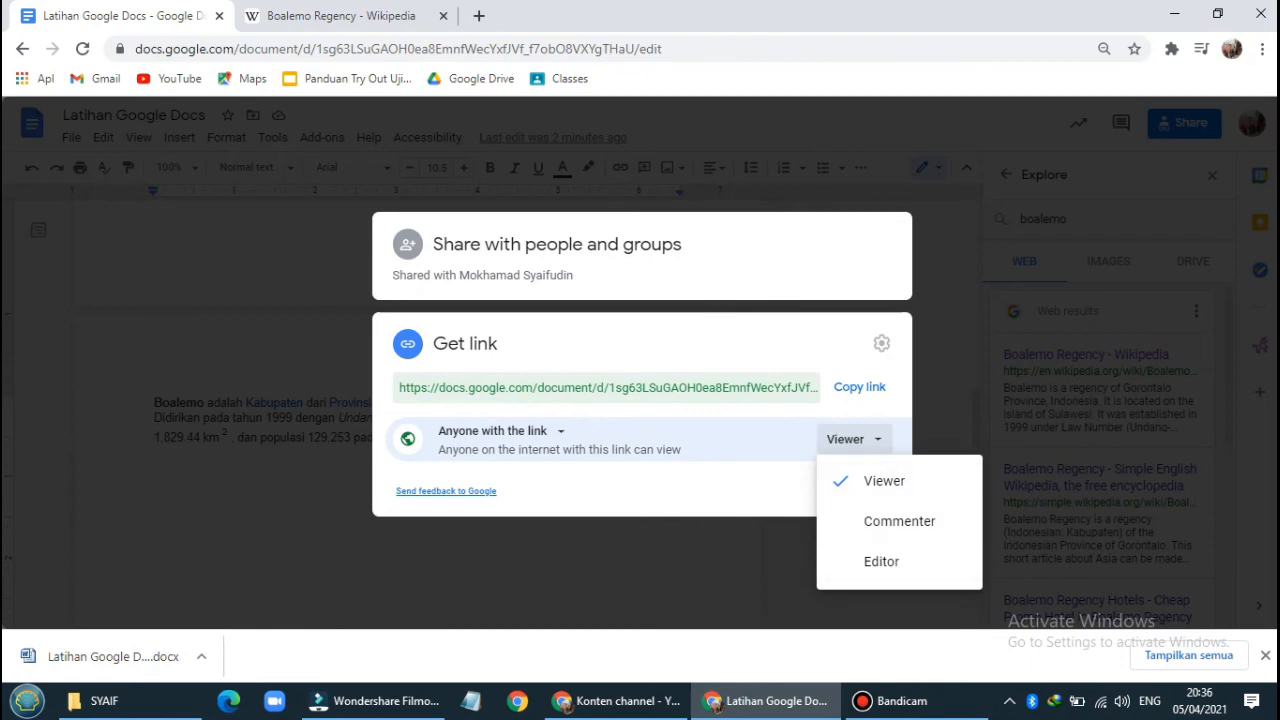
key("Escape")
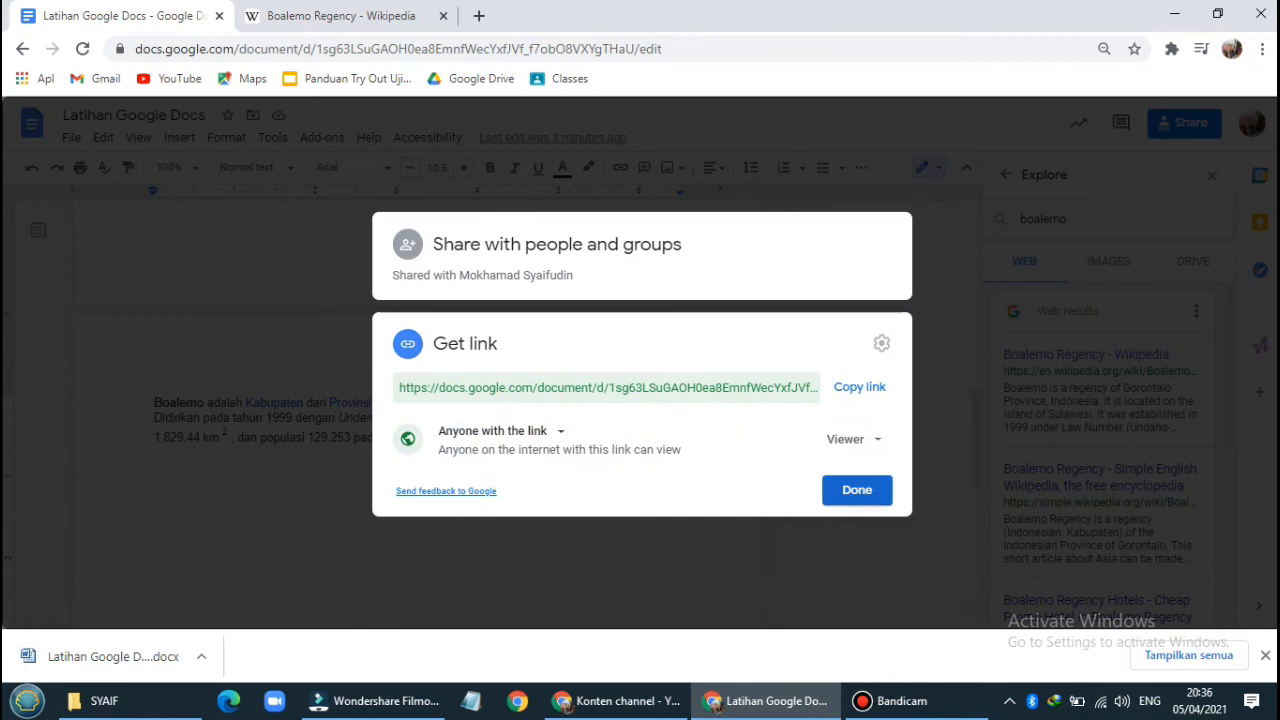
key("Escape")
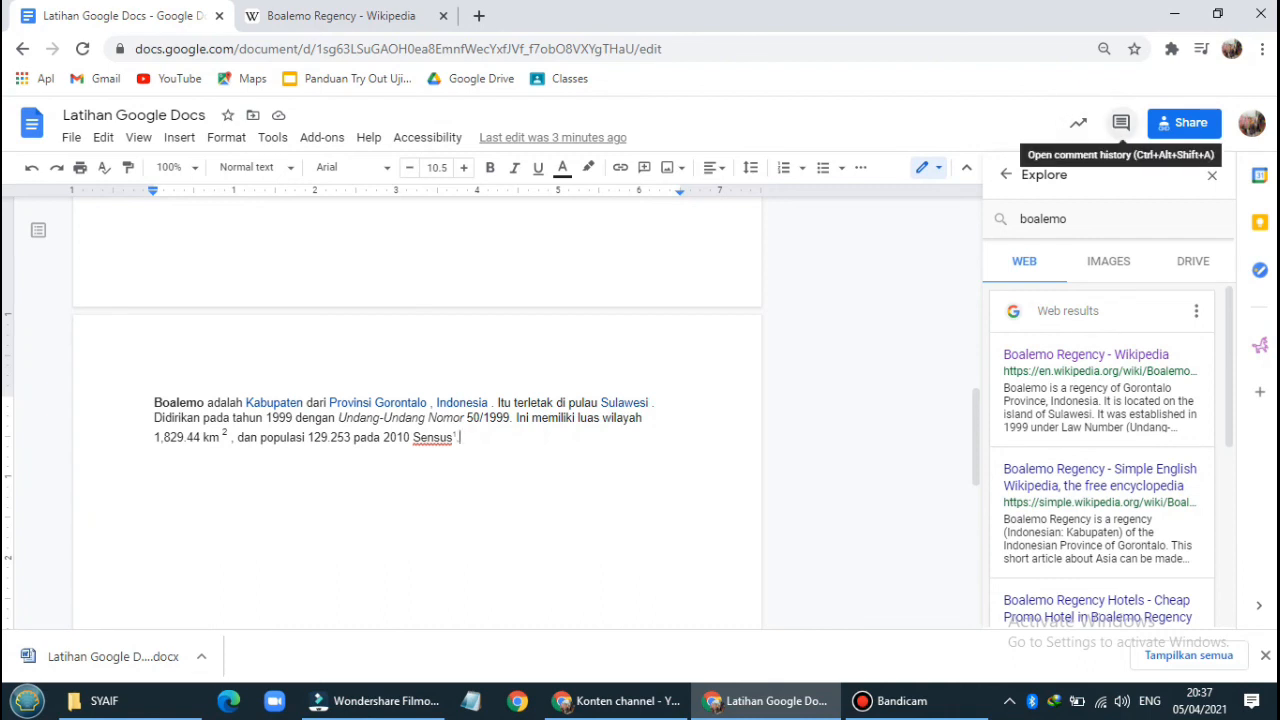
- Look at the comment history and the viewers in the activity dashboard, closing the dashboard when finished
left_click(1121, 122)
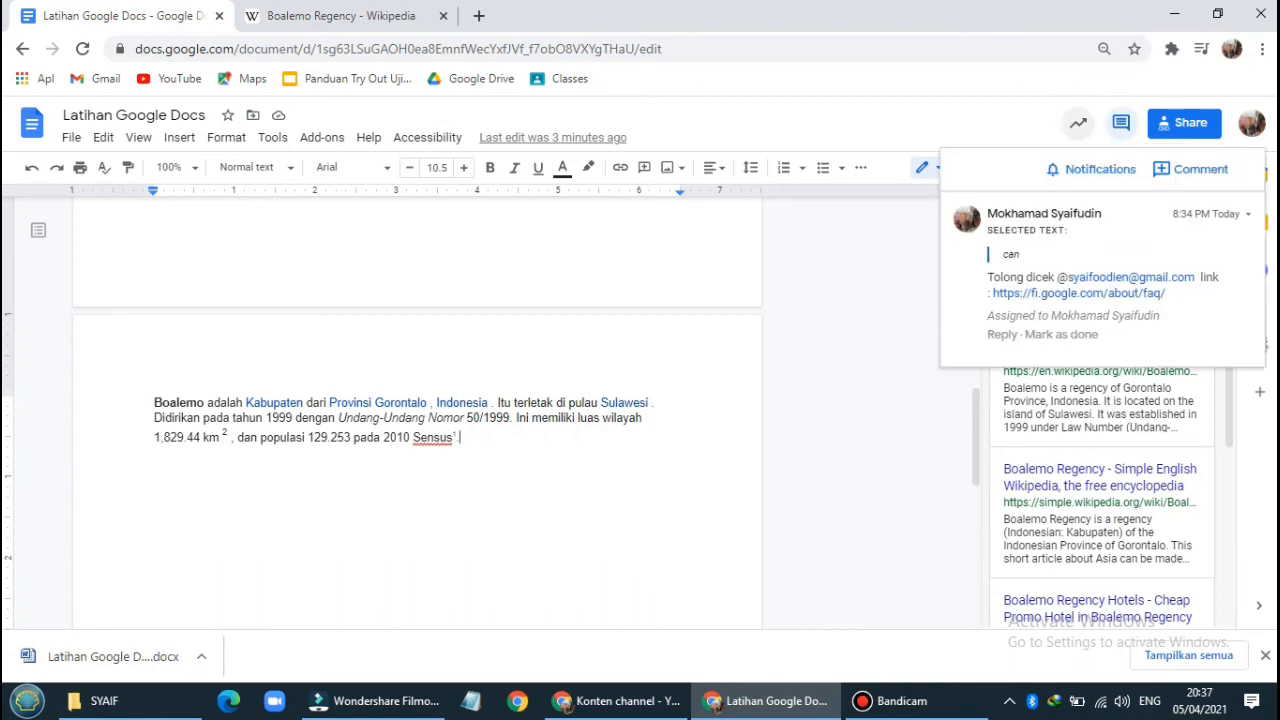
left_click(1078, 122)
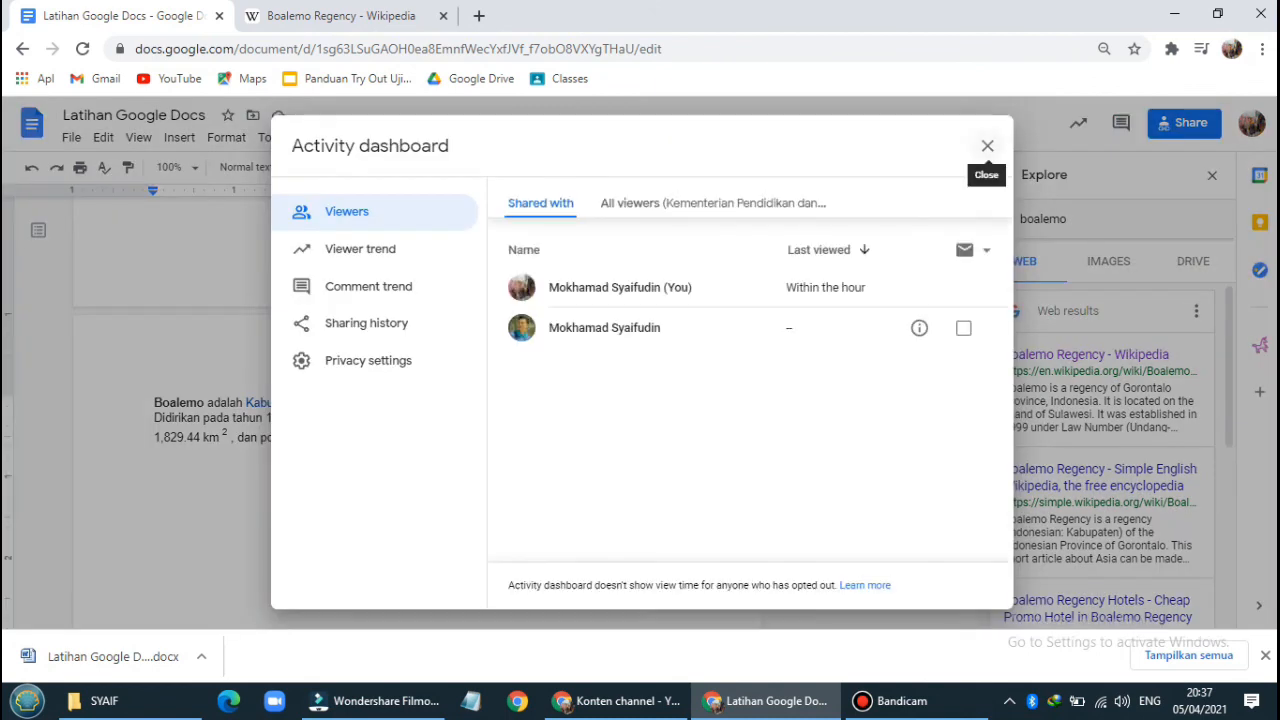
left_click(987, 146)
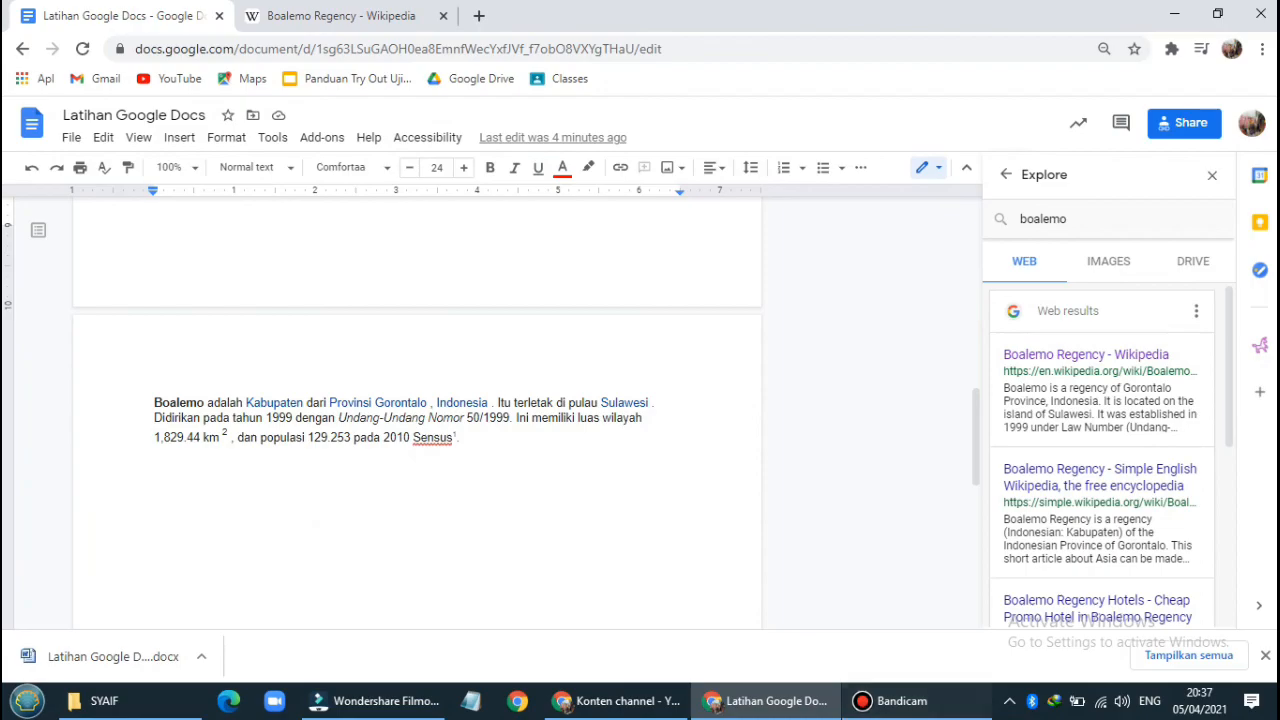
left_click(890, 701)
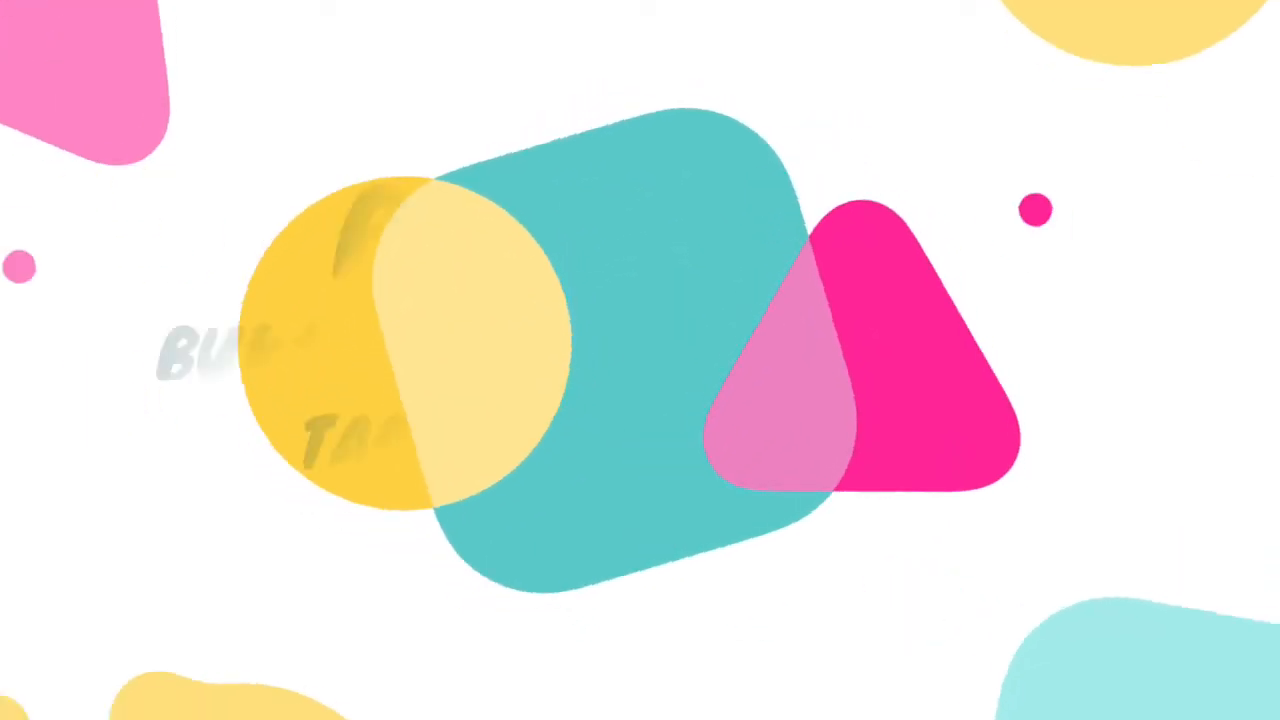